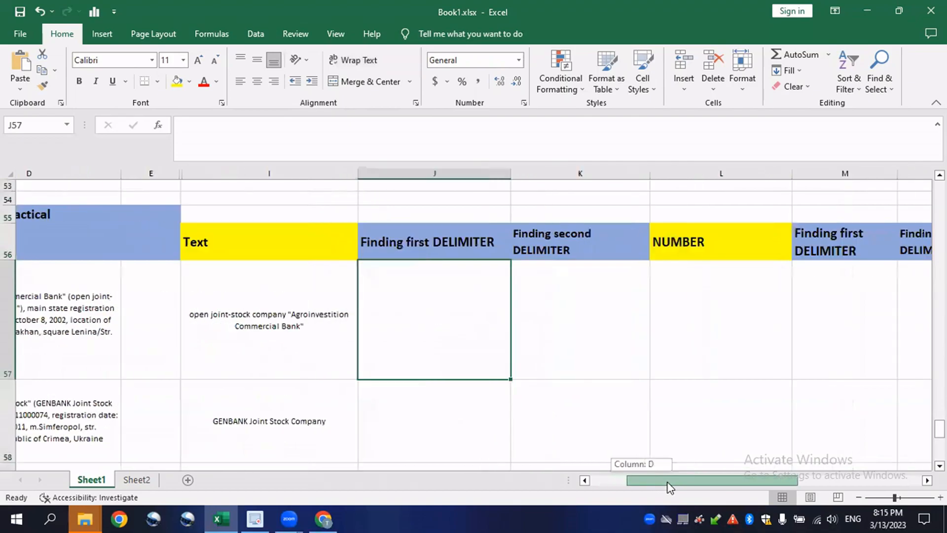
Hide column I, headed Text, so the source descriptions sit closer to the delimiter columns
{"action": "left_click", "coordinate": [774, 247]}
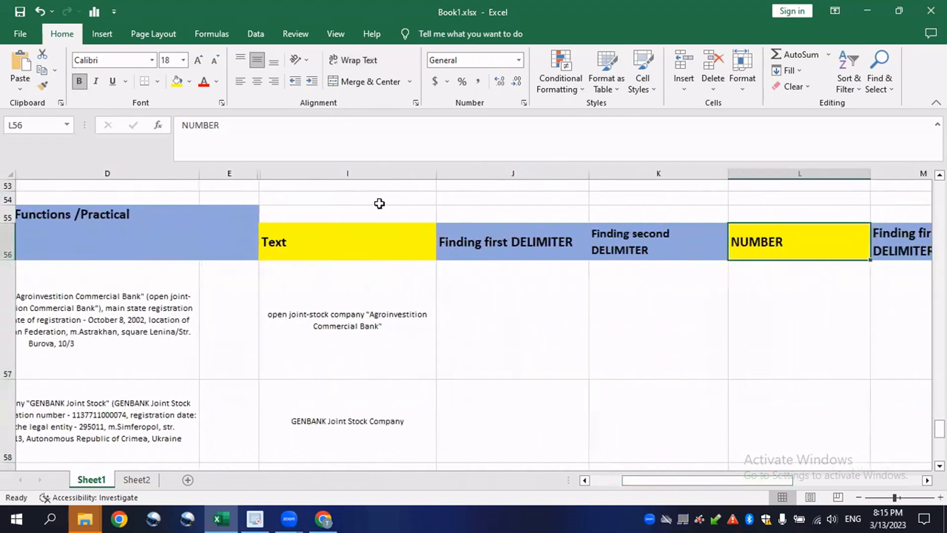
{"action": "left_click", "coordinate": [353, 174]}
{"action": "right_click", "coordinate": [354, 175]}
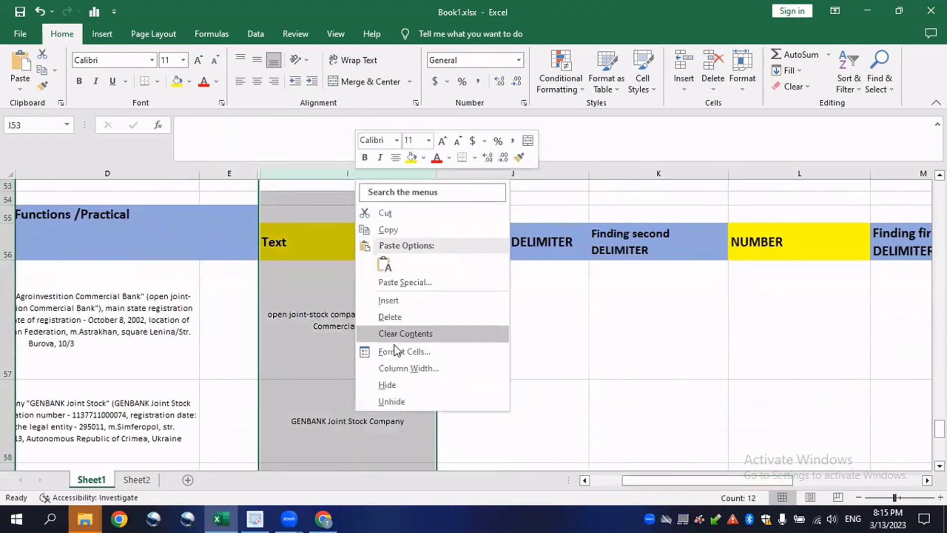
{"action": "left_click", "coordinate": [387, 384]}
{"action": "left_click", "coordinate": [434, 365]}
{"action": "left_click_drag", "start_coordinate": [672, 480], "coordinate": [652, 481]}
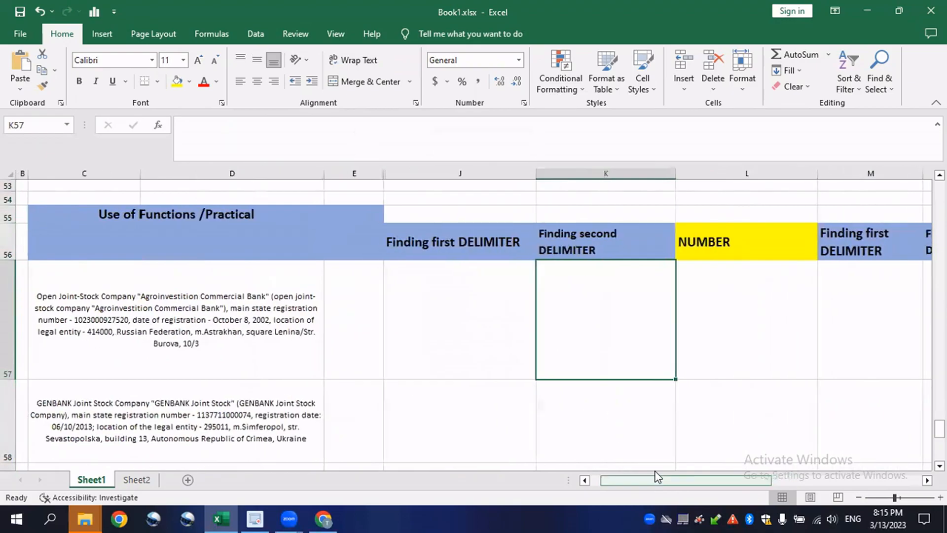
Examine the company descriptions in C57:C59, noting which characters enclose each main state registration number
{"action": "left_click", "coordinate": [471, 318]}
{"action": "left_click", "coordinate": [732, 280]}
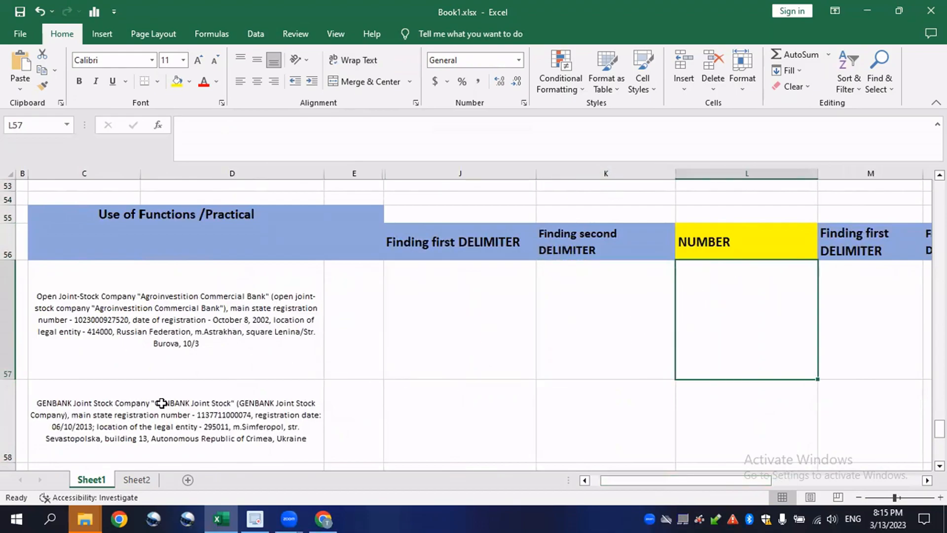
{"action": "scroll", "coordinate": [216, 427], "scroll_direction": "down", "scroll_amount": 1}
{"action": "scroll", "coordinate": [184, 417], "scroll_direction": "up", "scroll_amount": 1}
{"action": "left_click", "coordinate": [457, 323]}
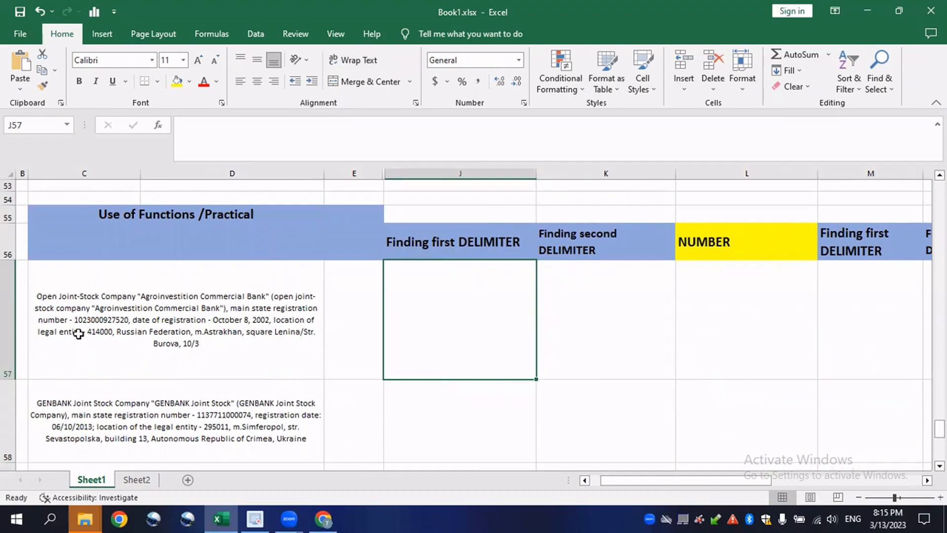
{"action": "double_click", "coordinate": [69, 320]}
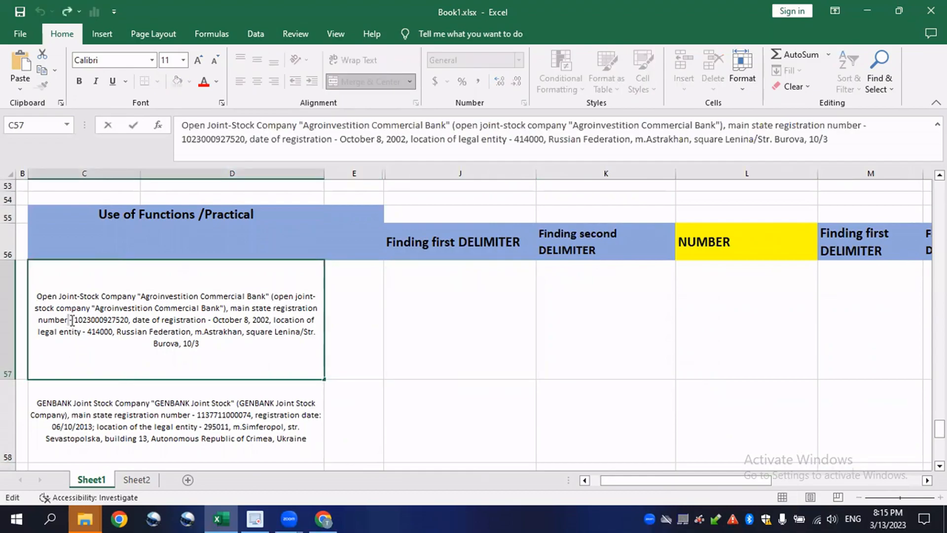
{"action": "key", "text": "Escape"}
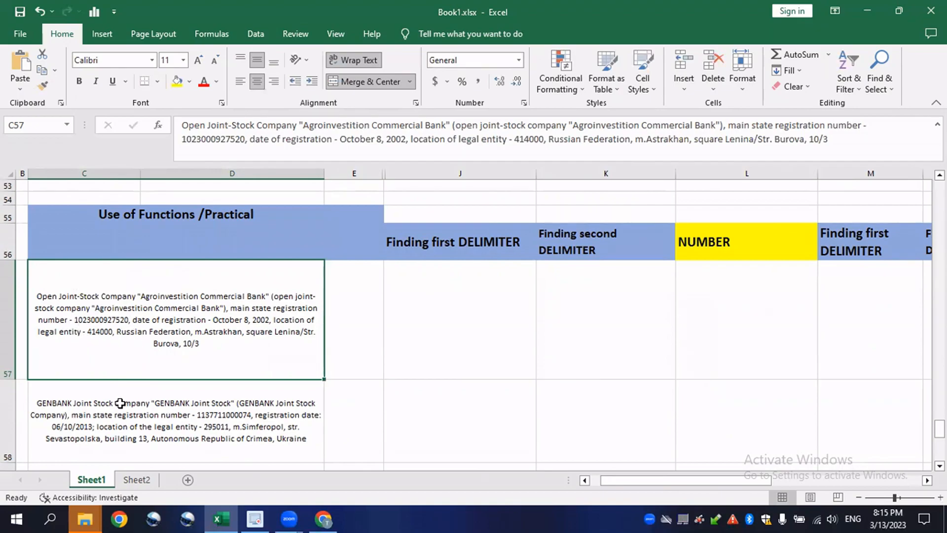
{"action": "left_click", "coordinate": [143, 404]}
{"action": "scroll", "coordinate": [126, 321], "scroll_direction": "down", "scroll_amount": 3}
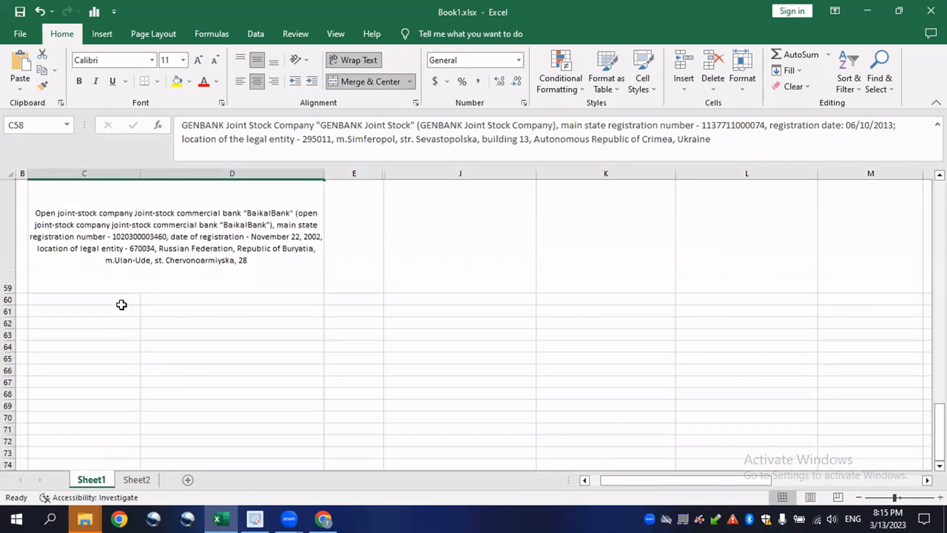
{"action": "left_click", "coordinate": [110, 245]}
{"action": "scroll", "coordinate": [169, 296], "scroll_direction": "up", "scroll_amount": 1}
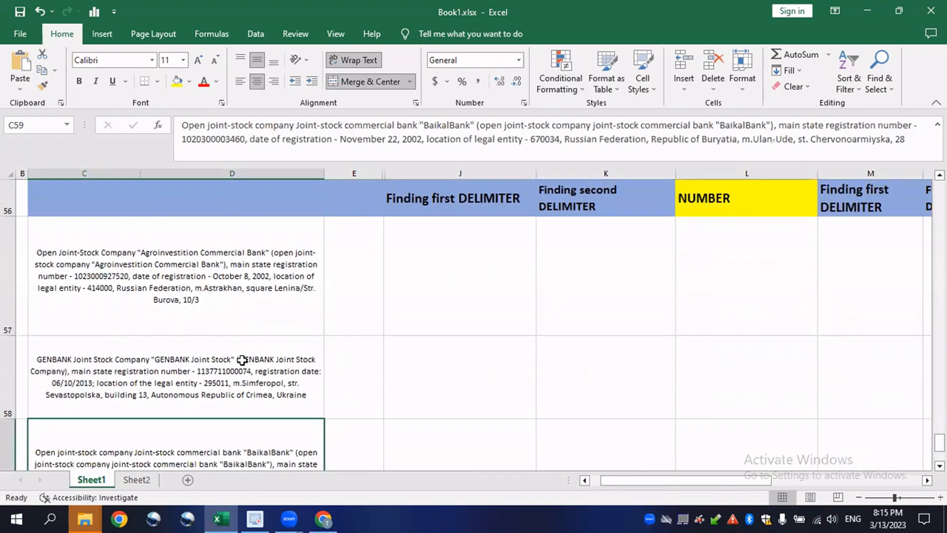
{"action": "left_click", "coordinate": [457, 268]}
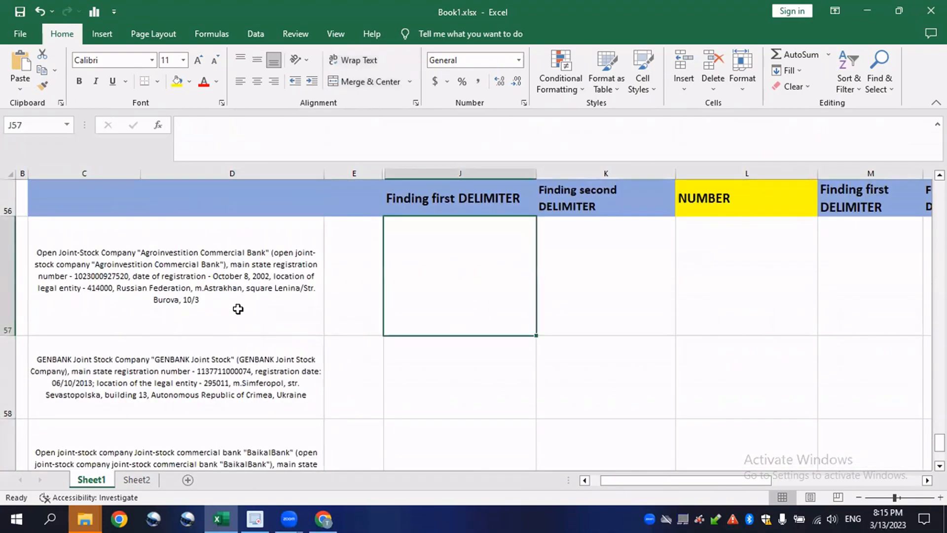
{"action": "left_click", "coordinate": [268, 262]}
Review the row 57 cells under Finding first DELIMITER, Finding second DELIMITER and NUMBER
{"action": "left_click", "coordinate": [450, 265]}
{"action": "left_click_drag", "start_coordinate": [647, 480], "coordinate": [661, 489]}
{"action": "left_click", "coordinate": [513, 350]}
{"action": "left_click", "coordinate": [590, 304]}
{"action": "left_click", "coordinate": [480, 284]}
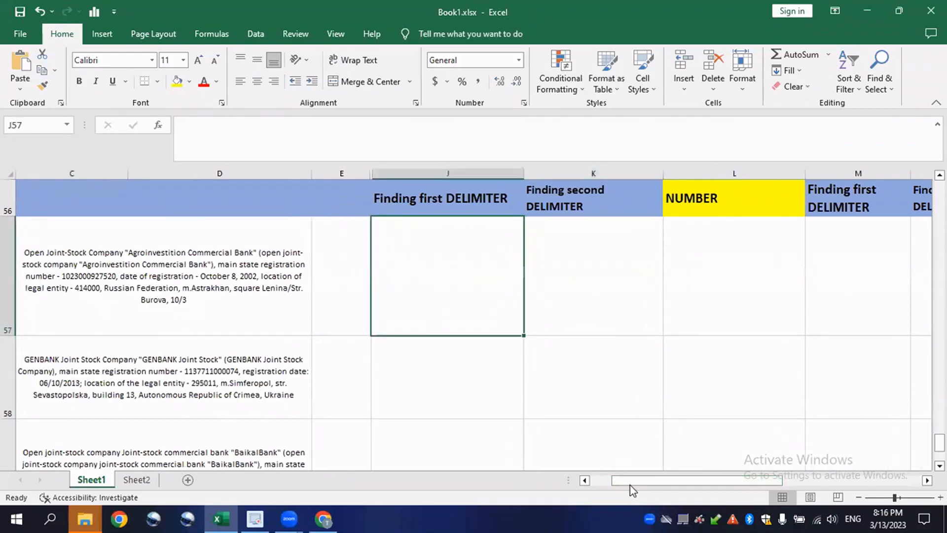
{"action": "mouse_move", "coordinate": [639, 482]}
{"action": "left_mouse_down"}
{"action": "mouse_move", "coordinate": [649, 483]}
{"action": "mouse_move", "coordinate": [639, 484]}
{"action": "left_mouse_up"}
{"action": "left_click", "coordinate": [629, 287]}
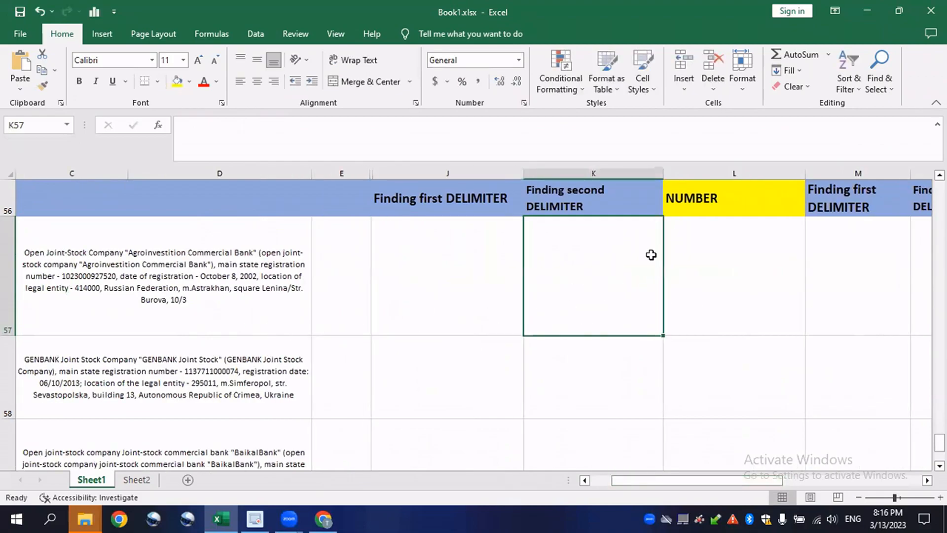
{"action": "left_click", "coordinate": [743, 254]}
{"action": "left_click", "coordinate": [446, 275]}
{"action": "left_click", "coordinate": [559, 273]}
{"action": "left_click", "coordinate": [718, 268]}
{"action": "left_click", "coordinate": [477, 276]}
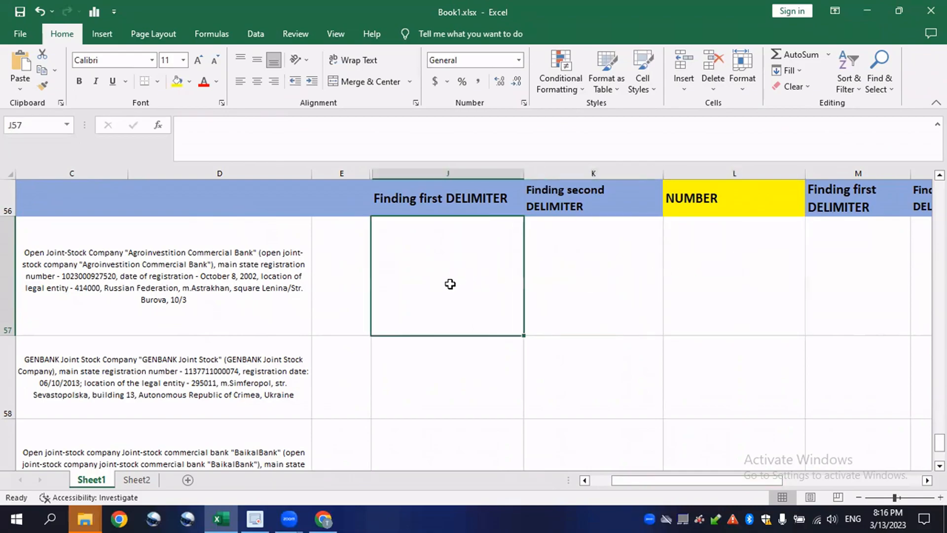
{"action": "type", "text": "="}
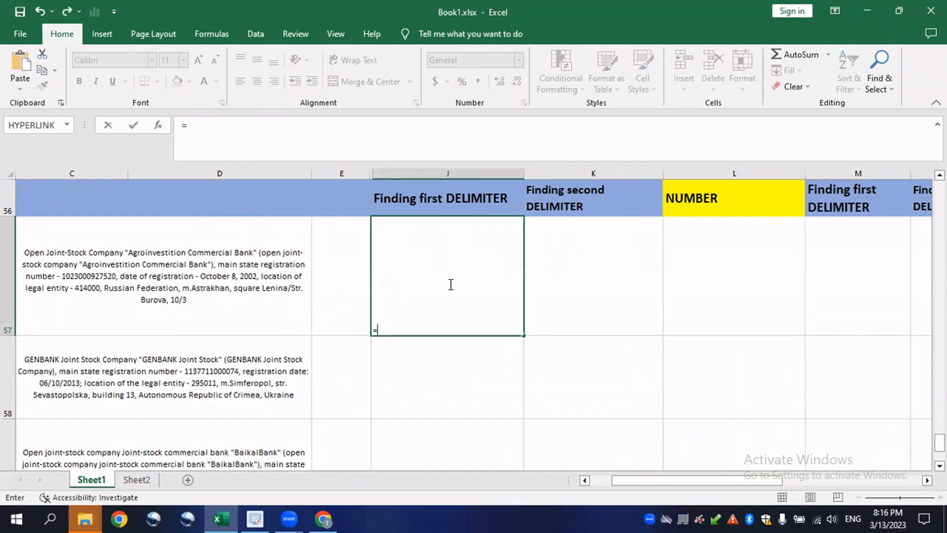
{"action": "key", "text": "BackSpace"}
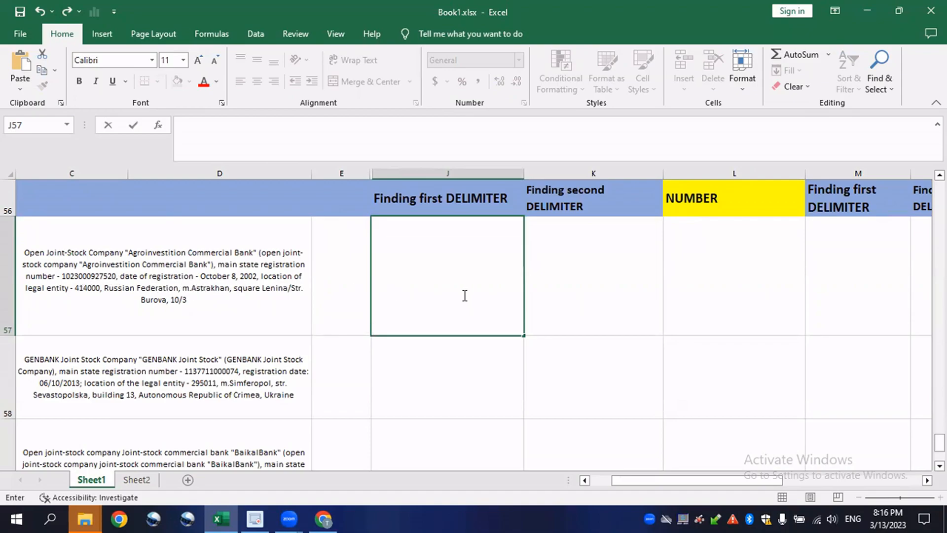
{"action": "left_click", "coordinate": [610, 297]}
Enter the formula =FIND(" - ",C57) in J57 to locate the first delimiter
{"action": "double_click", "coordinate": [437, 294]}
{"action": "type", "text": "=FIND(\" -"}
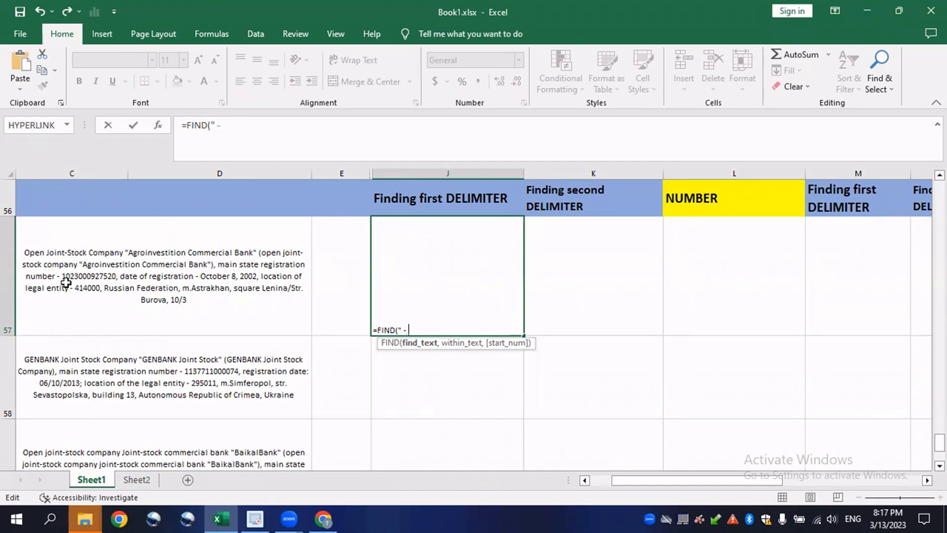
{"action": "type", "text": ","}
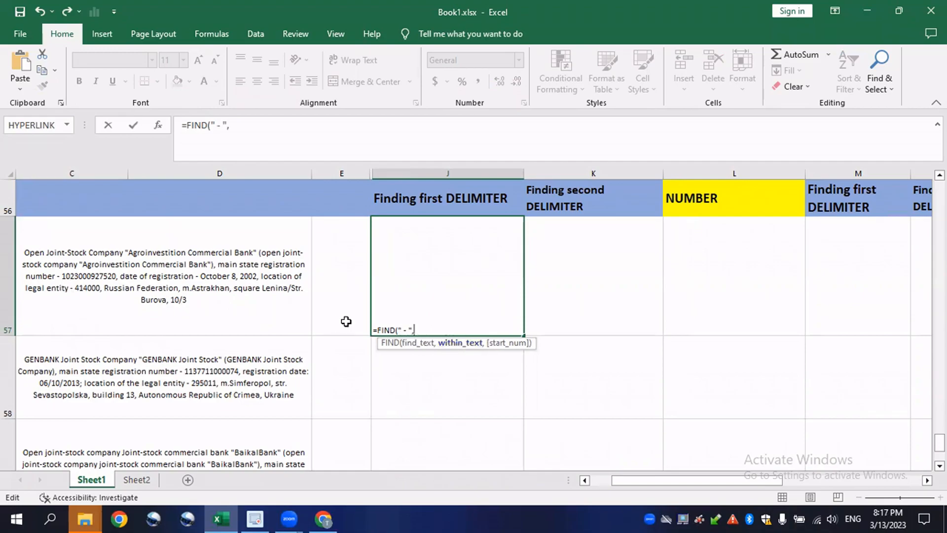
{"action": "left_click", "coordinate": [196, 276]}
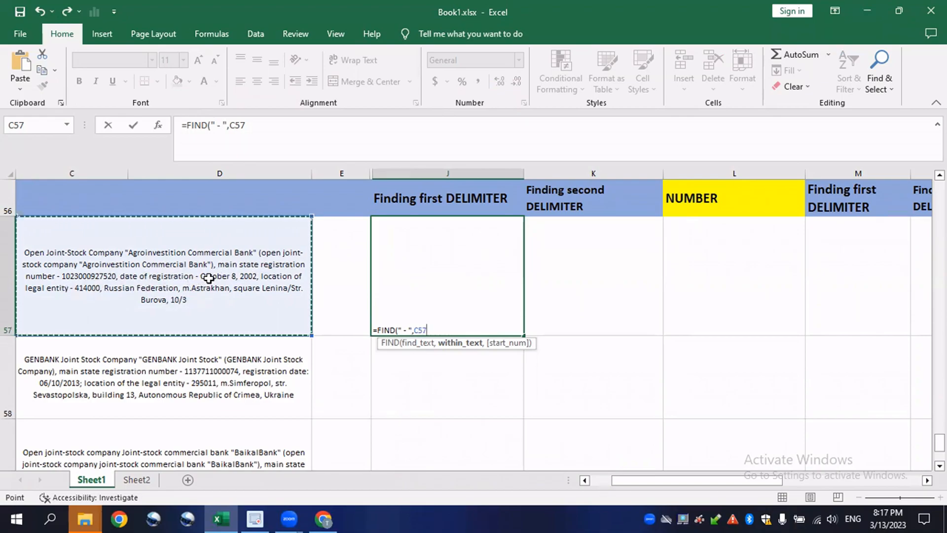
{"action": "type", "text": ")"}
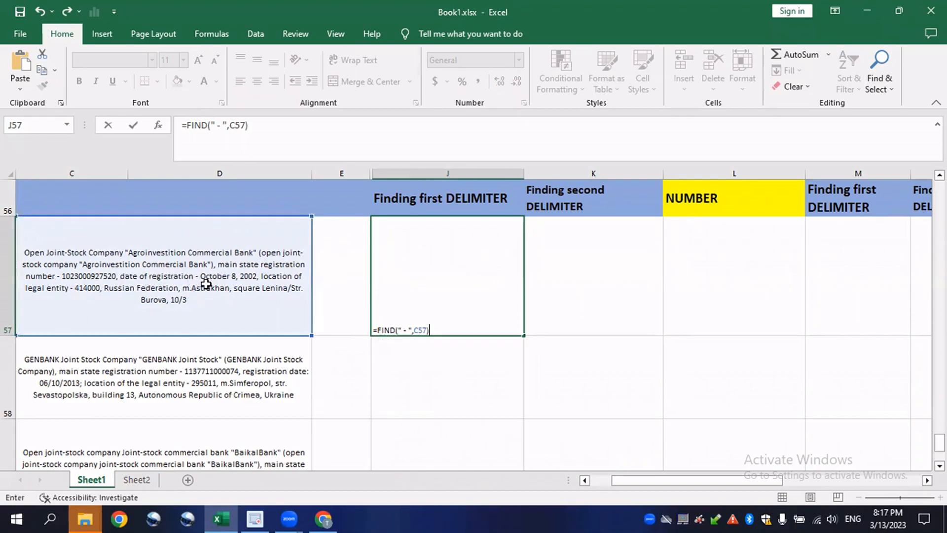
{"action": "key", "text": "Return"}
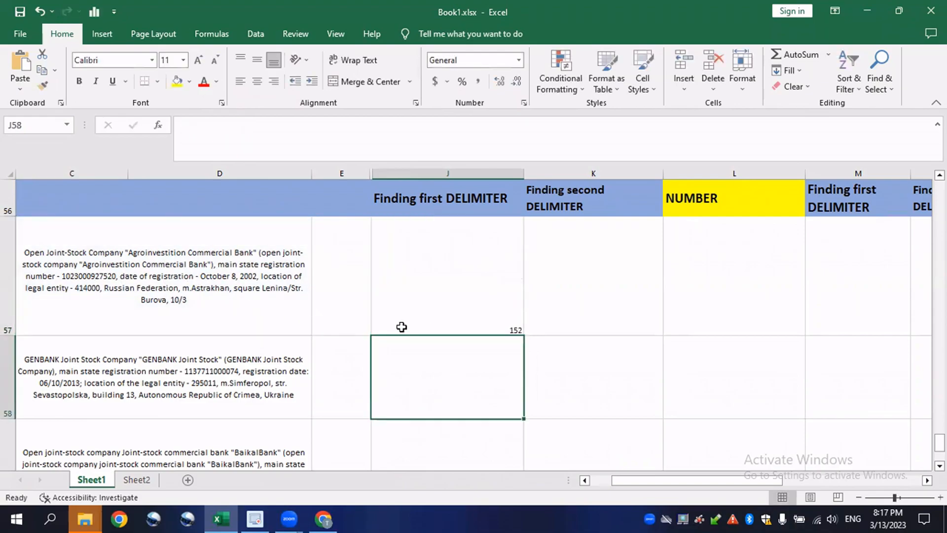
Fill the first-delimiter formula from J57 down through J59
{"action": "left_click", "coordinate": [459, 309]}
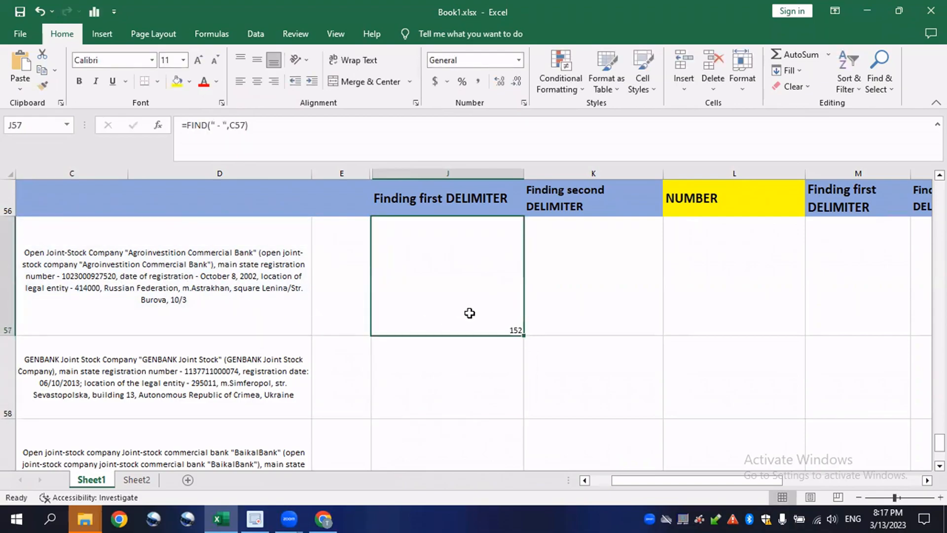
{"action": "left_click_drag", "start_coordinate": [523, 335], "coordinate": [512, 400]}
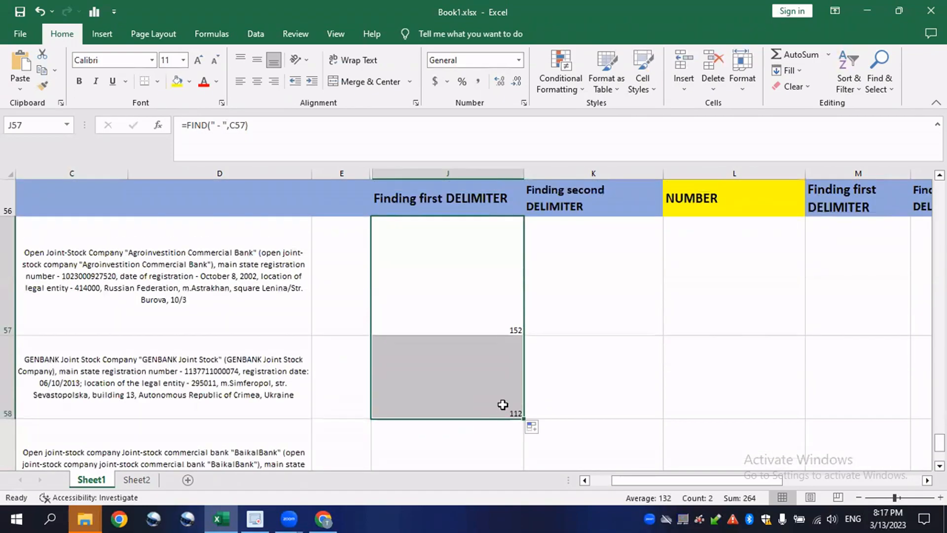
{"action": "scroll", "coordinate": [495, 402], "scroll_direction": "down", "scroll_amount": 1}
{"action": "scroll", "coordinate": [484, 284], "scroll_direction": "up", "scroll_amount": 1}
{"action": "left_click_drag", "start_coordinate": [521, 420], "coordinate": [541, 443]}
{"action": "scroll", "coordinate": [522, 380], "scroll_direction": "up", "scroll_amount": 2}
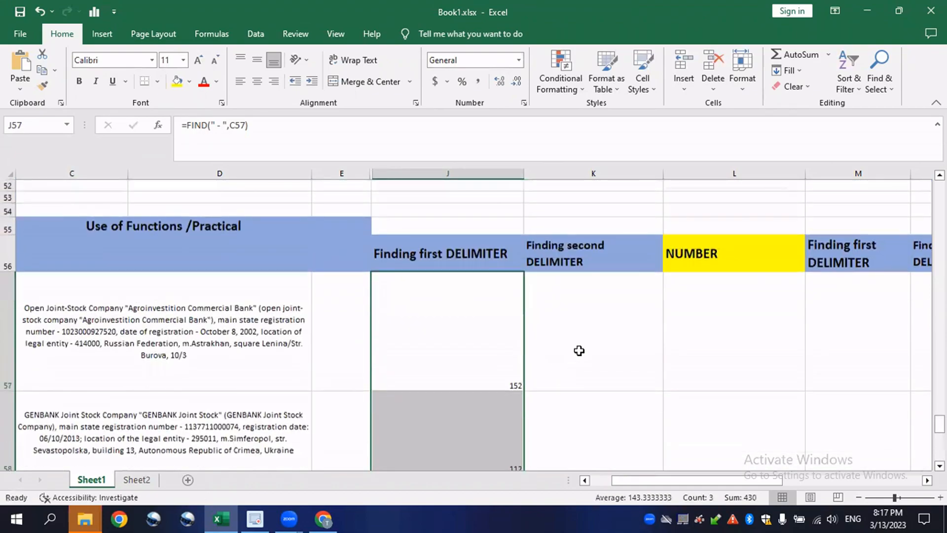
Enter the formula =FIND(",",C57) in K57 under Finding second DELIMITER
{"action": "left_click", "coordinate": [576, 348]}
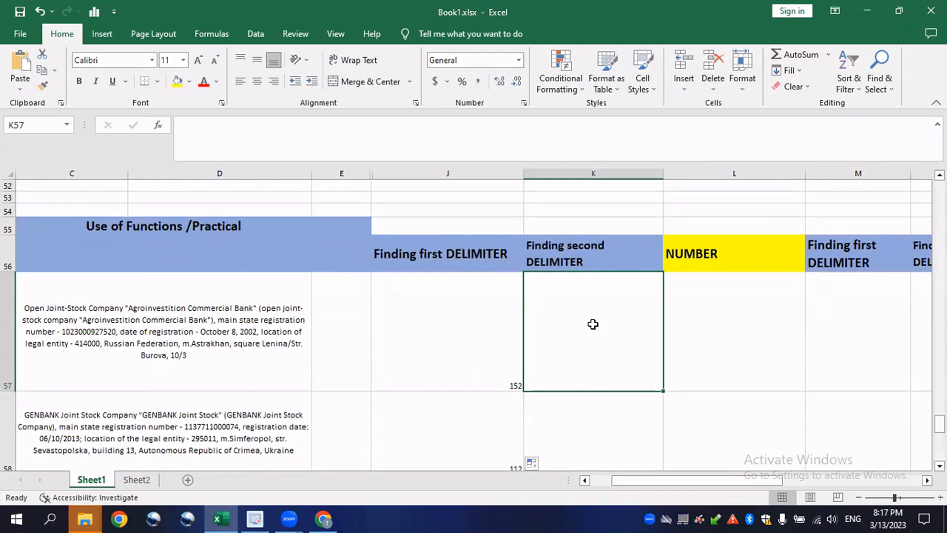
{"action": "type", "text": "="}
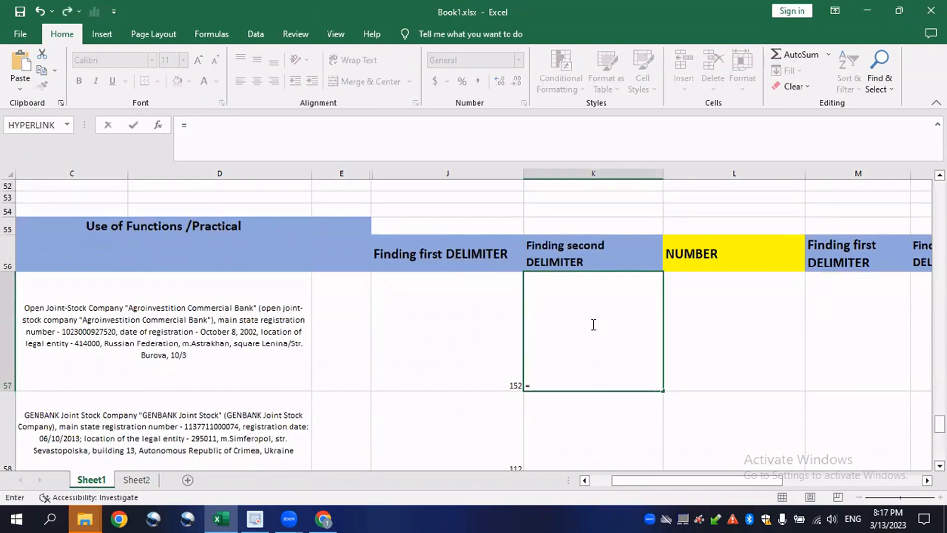
{"action": "type", "text": "FIND(\","}
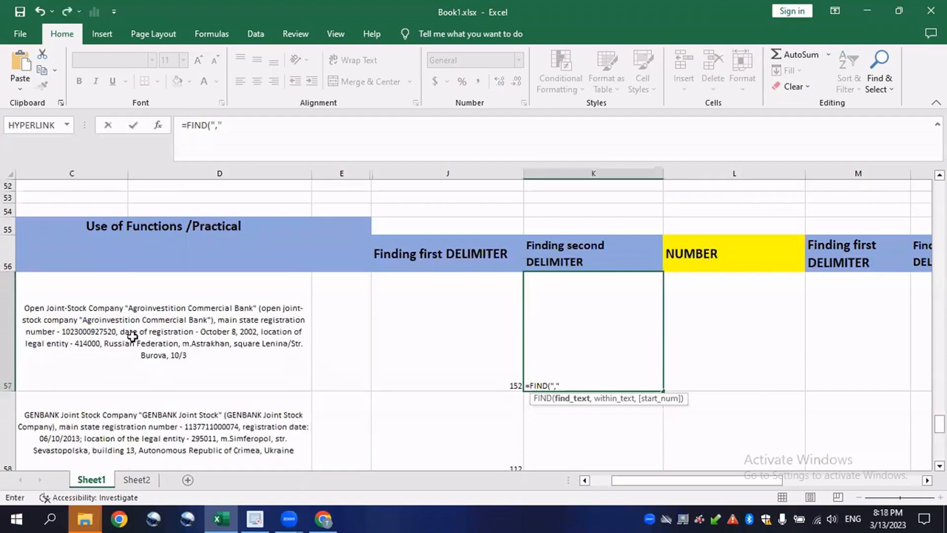
{"action": "type", "text": ","}
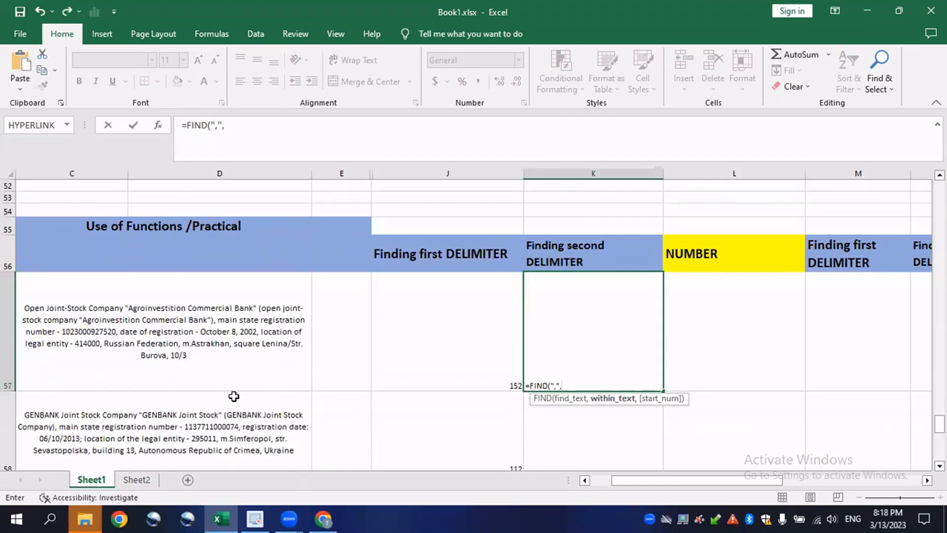
{"action": "left_click", "coordinate": [214, 338]}
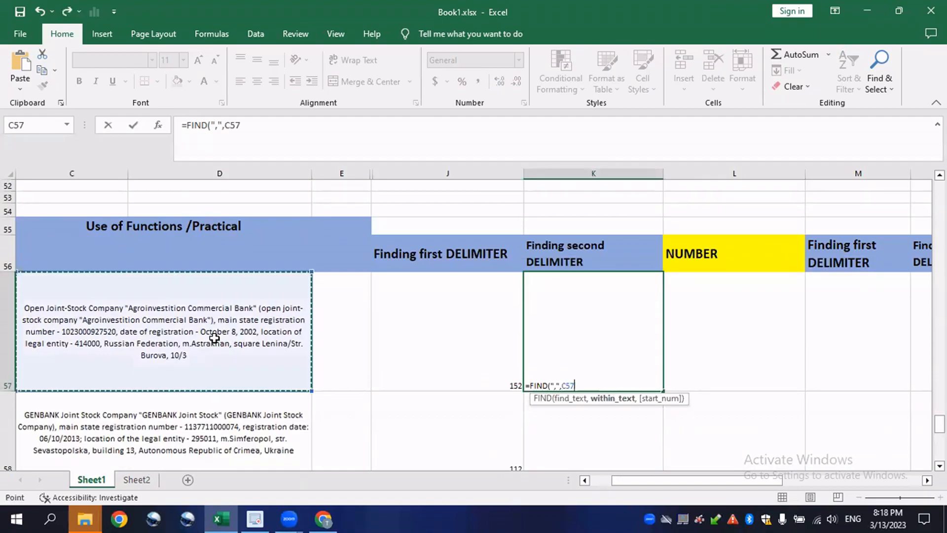
{"action": "key", "text": "Return"}
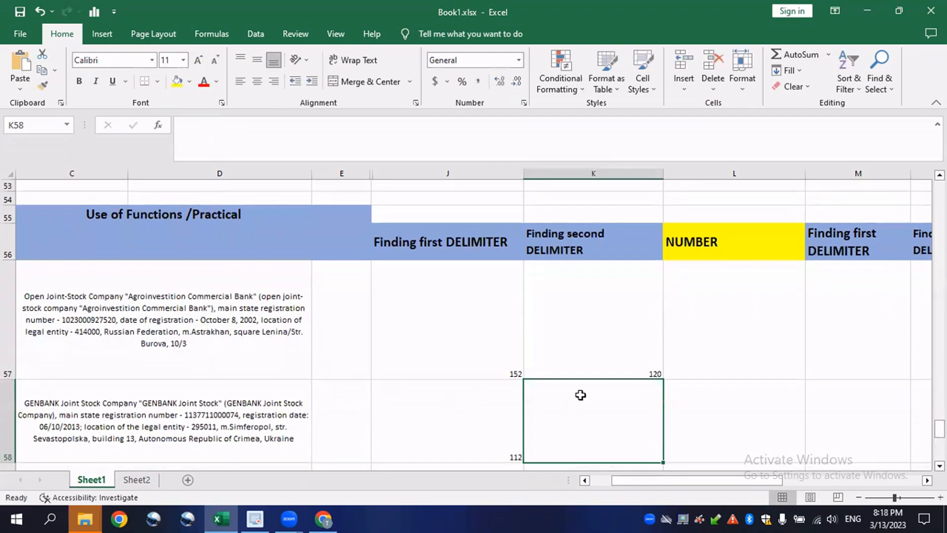
Add the start number 153 to the K57 formula, making it =FIND(",",C57,153)
{"action": "left_click", "coordinate": [609, 343]}
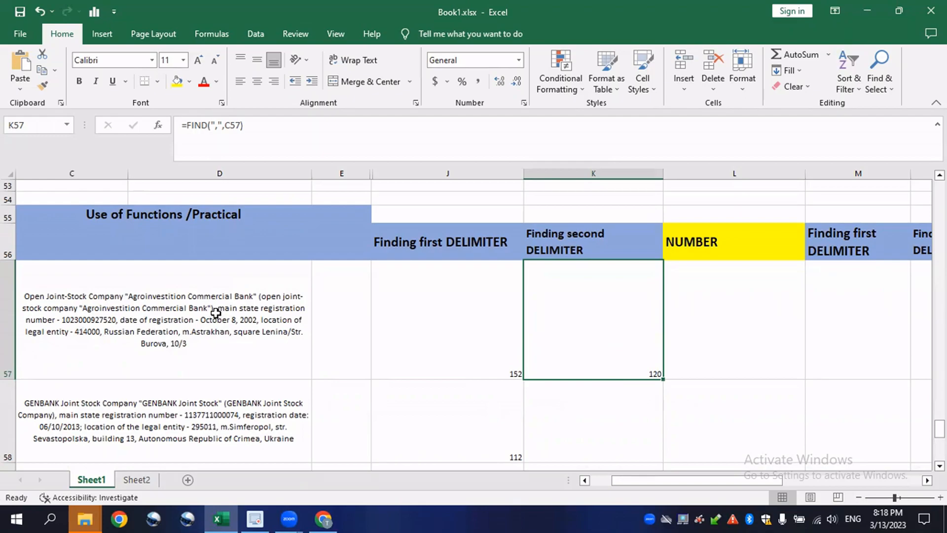
{"action": "double_click", "coordinate": [576, 341]}
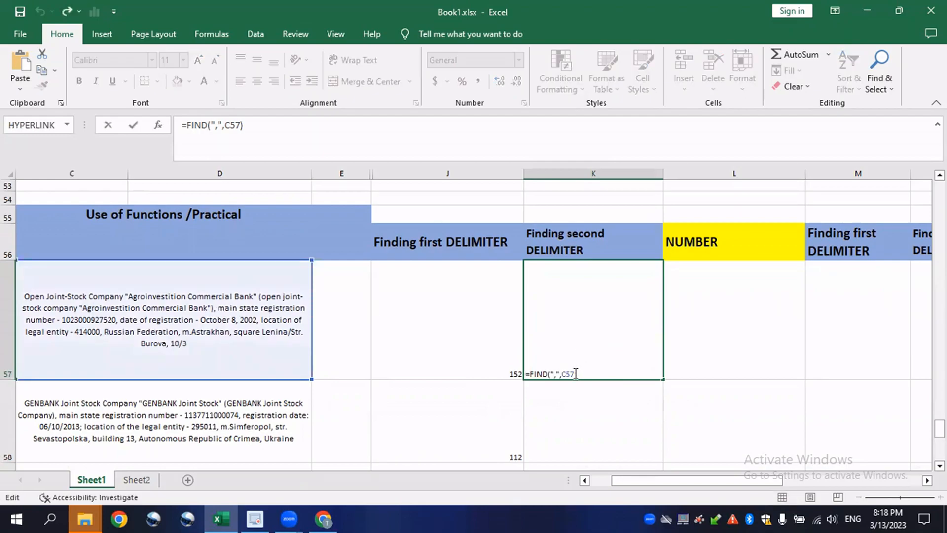
{"action": "type", "text": ","}
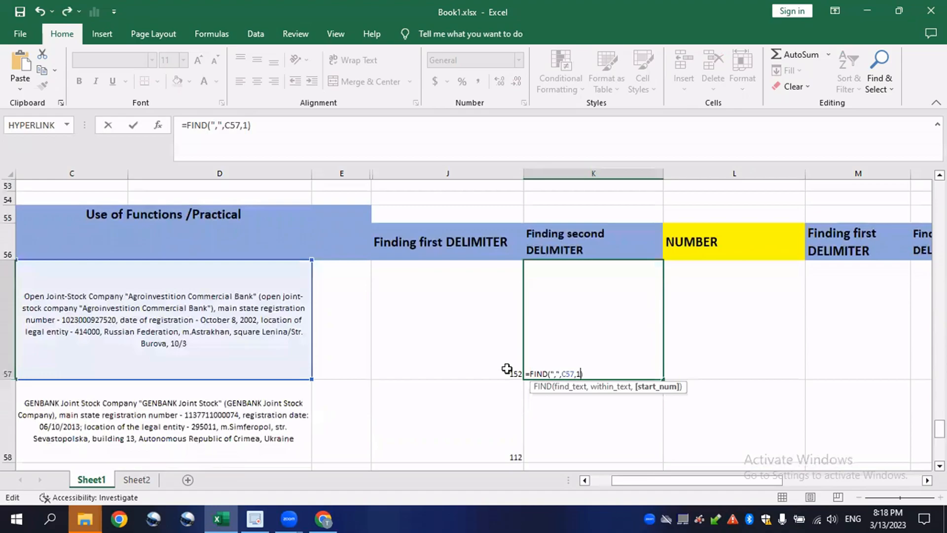
{"action": "type", "text": "153"}
{"action": "key", "text": "Return"}
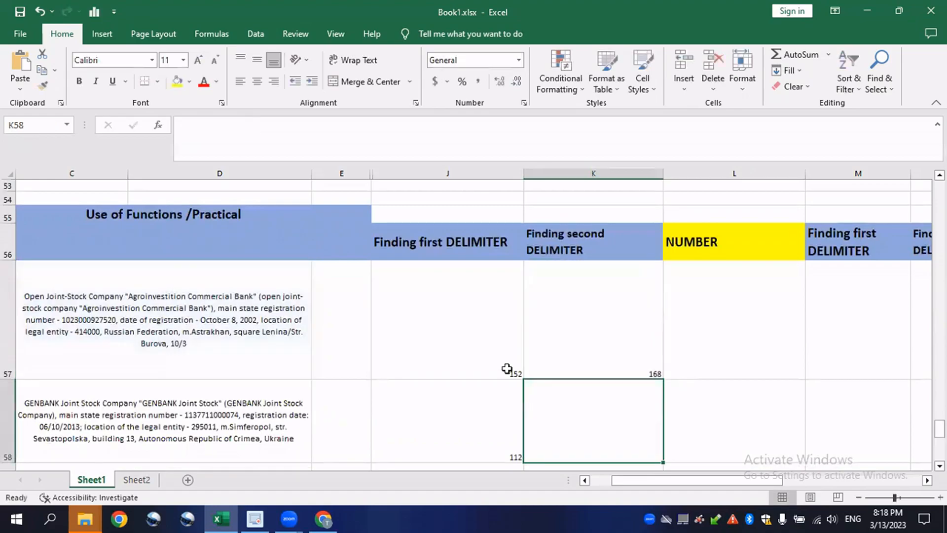
{"action": "left_click", "coordinate": [612, 346]}
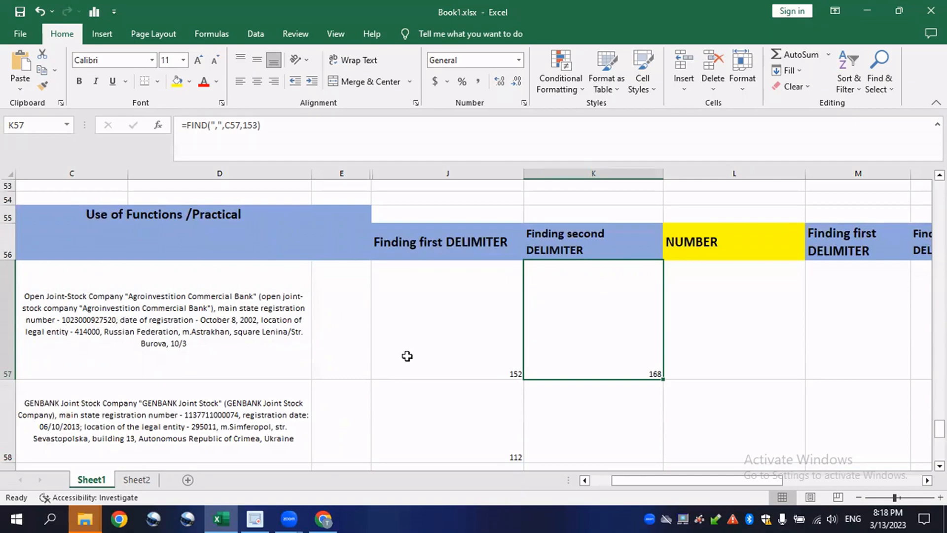
{"action": "left_click", "coordinate": [685, 355]}
{"action": "scroll", "coordinate": [356, 372], "scroll_direction": "down", "scroll_amount": 1}
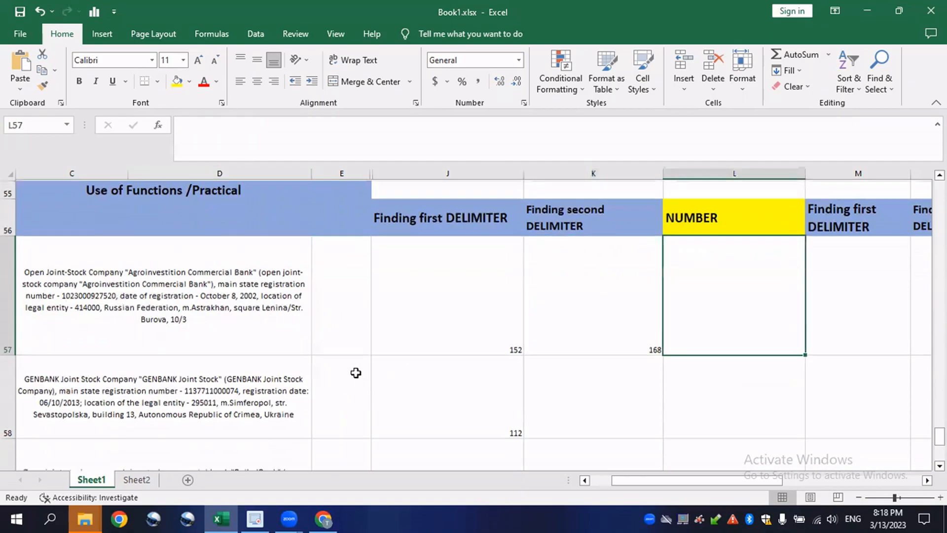
Fill the second-delimiter formula from K57 down through K60
{"action": "scroll", "coordinate": [355, 372], "scroll_direction": "down", "scroll_amount": 2}
{"action": "scroll", "coordinate": [469, 291], "scroll_direction": "up", "scroll_amount": 2}
{"action": "left_click", "coordinate": [636, 335]}
{"action": "left_click_drag", "start_coordinate": [664, 339], "coordinate": [647, 385]}
{"action": "left_click", "coordinate": [647, 385]}
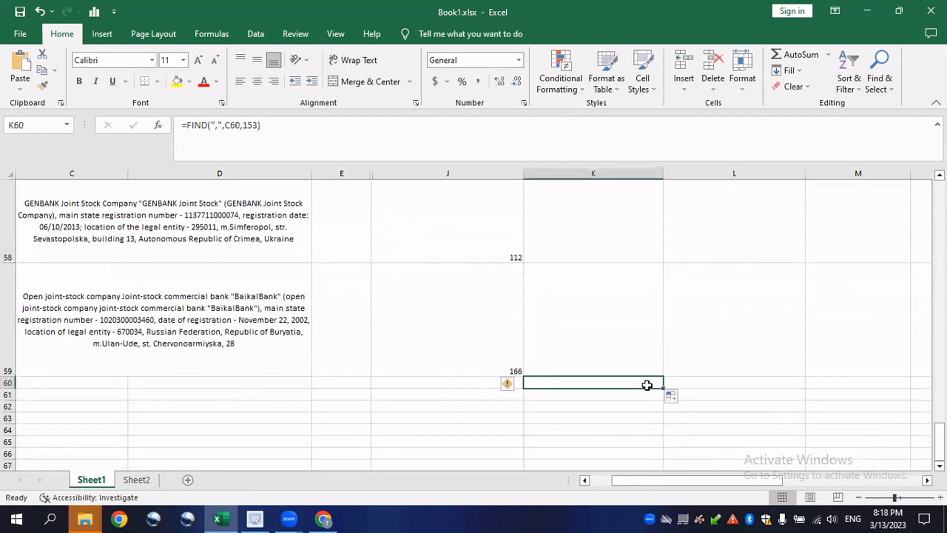
{"action": "scroll", "coordinate": [597, 412], "scroll_direction": "up", "scroll_amount": 1}
{"action": "left_click", "coordinate": [600, 371]}
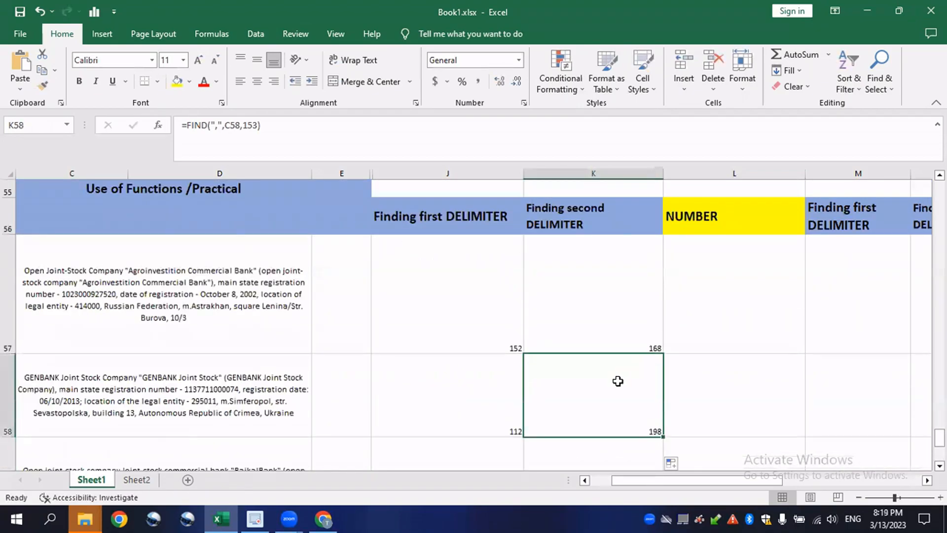
{"action": "scroll", "coordinate": [630, 363], "scroll_direction": "down", "scroll_amount": 2}
{"action": "scroll", "coordinate": [607, 380], "scroll_direction": "up", "scroll_amount": 1}
Clear the surplus second-delimiter formula in K60, below the last company row
{"action": "left_click", "coordinate": [608, 374]}
{"action": "left_click", "coordinate": [607, 385]}
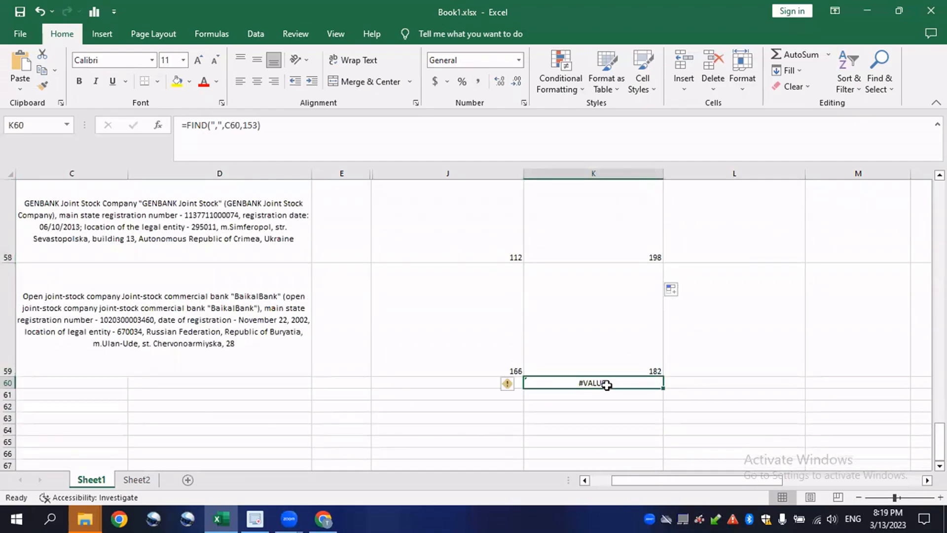
{"action": "scroll", "coordinate": [636, 395], "scroll_direction": "up", "scroll_amount": 2}
{"action": "left_click", "coordinate": [626, 364]}
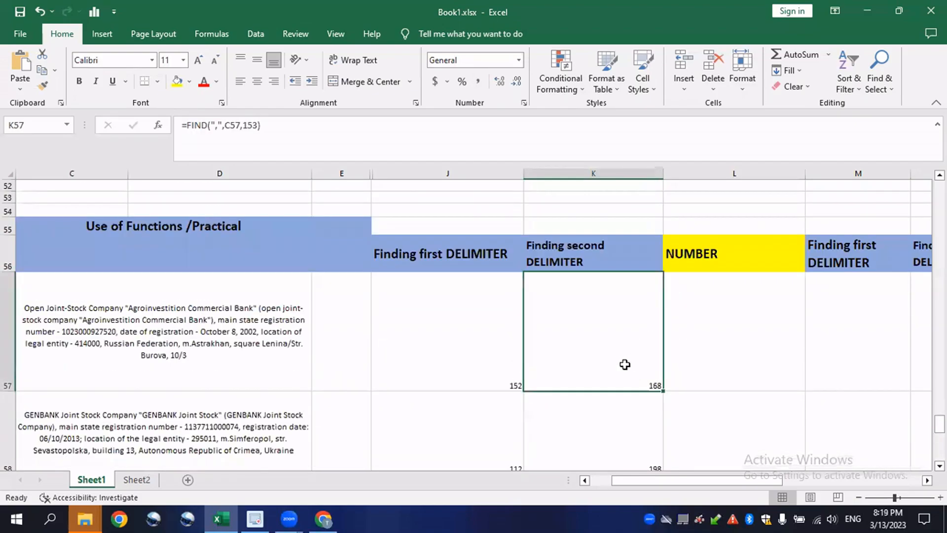
Replace the start number 153 in the K57 formula with J57+1, making it =FIND(",",C57,J57+1)
{"action": "left_click", "coordinate": [102, 324]}
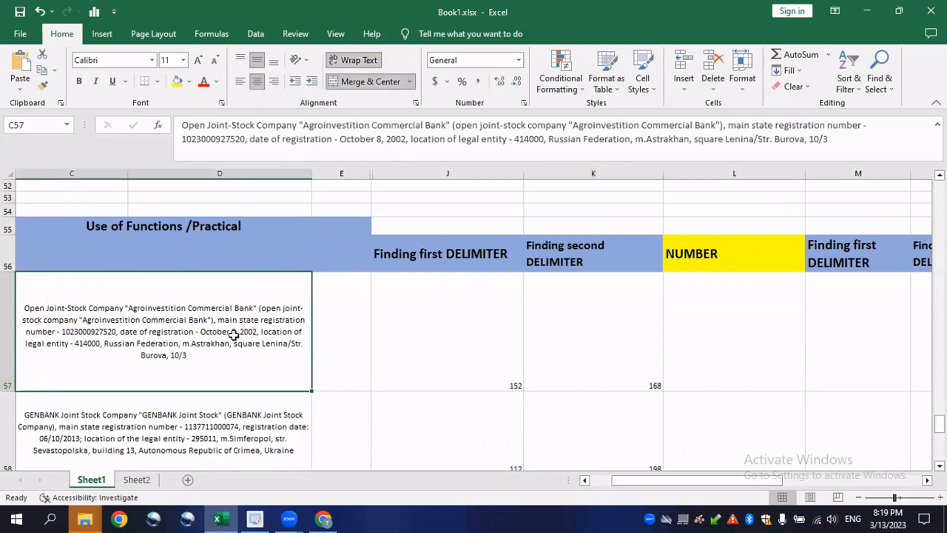
{"action": "scroll", "coordinate": [129, 369], "scroll_direction": "down", "scroll_amount": 1}
{"action": "scroll", "coordinate": [152, 375], "scroll_direction": "down", "scroll_amount": 1}
{"action": "scroll", "coordinate": [124, 340], "scroll_direction": "up", "scroll_amount": 2}
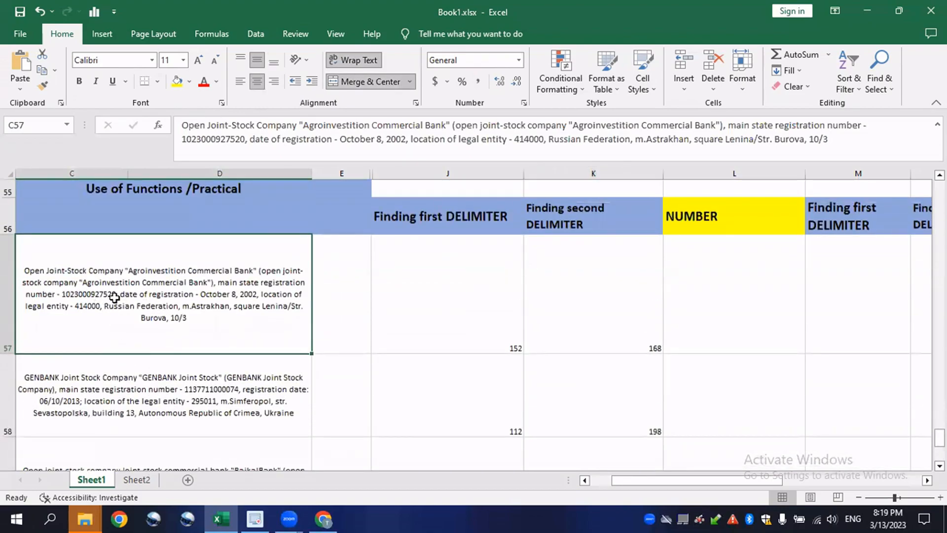
{"action": "scroll", "coordinate": [356, 371], "scroll_direction": "down", "scroll_amount": 1}
{"action": "scroll", "coordinate": [501, 368], "scroll_direction": "up", "scroll_amount": 1}
{"action": "double_click", "coordinate": [588, 332]}
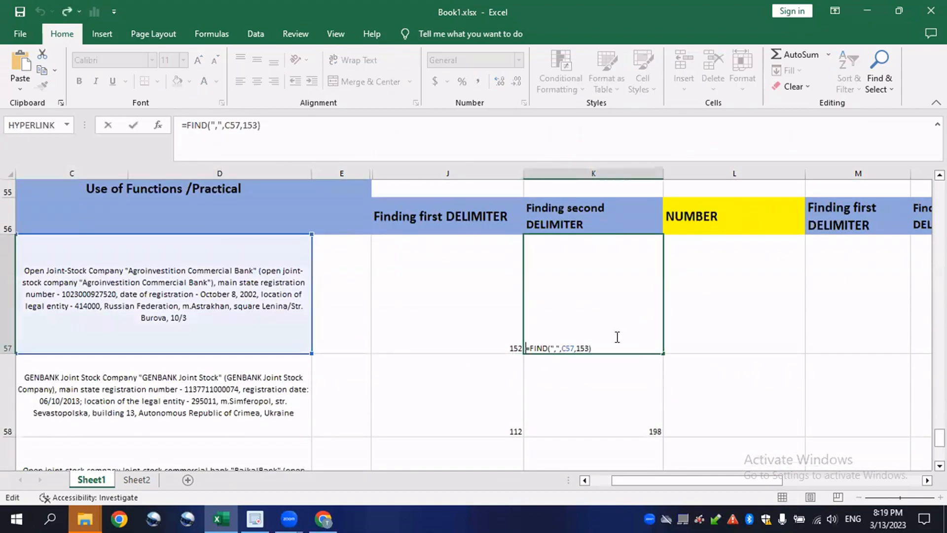
{"action": "left_click", "coordinate": [589, 351]}
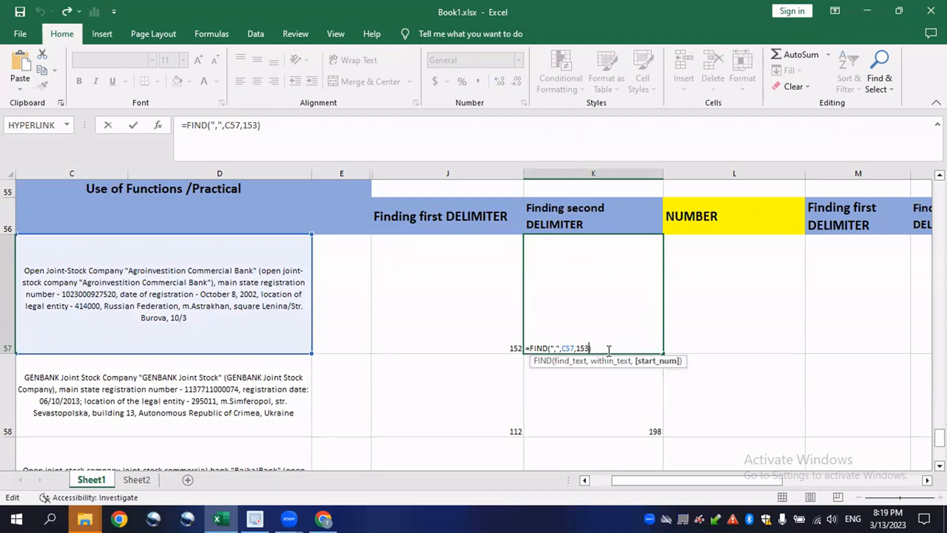
{"action": "key", "text": "BackSpace"}
{"action": "key", "text": "BackSpace"}
{"action": "key", "text": "BackSpace"}
{"action": "left_click", "coordinate": [485, 318]}
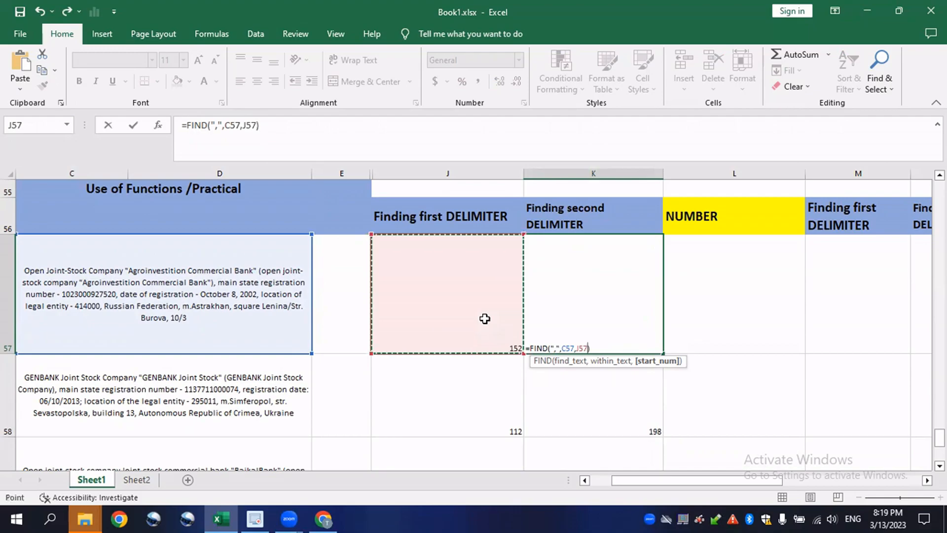
{"action": "type", "text": "+1"}
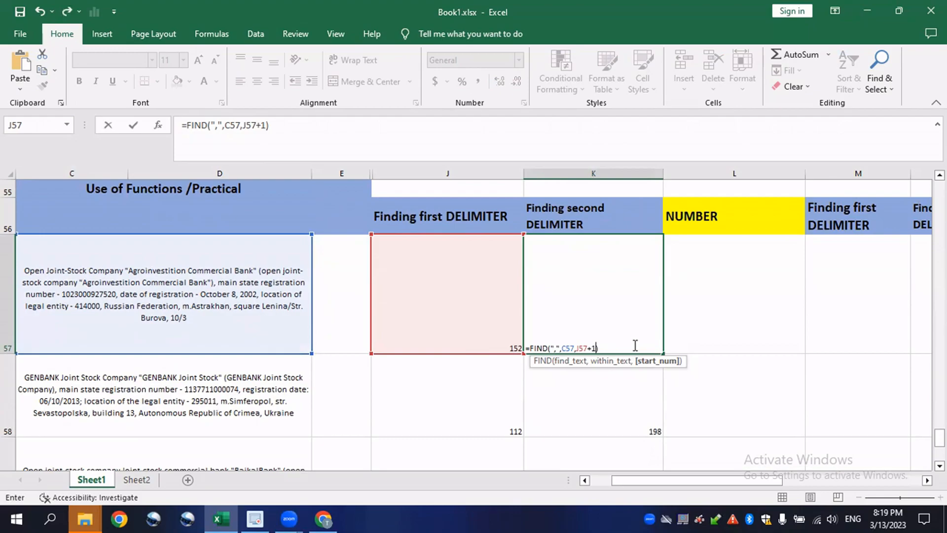
{"action": "key", "text": "Return"}
Fill the revised second-delimiter formula from K57 down through K59
{"action": "left_click", "coordinate": [628, 324]}
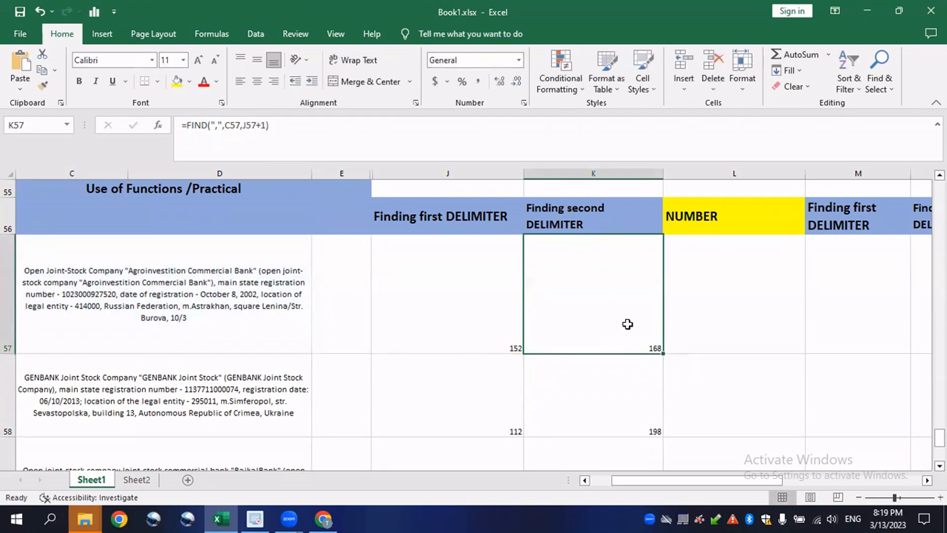
{"action": "mouse_move", "coordinate": [664, 353]}
{"action": "left_mouse_down"}
{"action": "mouse_move", "coordinate": [656, 440]}
{"action": "mouse_move", "coordinate": [662, 376]}
{"action": "left_mouse_up"}
{"action": "left_click", "coordinate": [759, 330]}
{"action": "scroll", "coordinate": [619, 334], "scroll_direction": "up", "scroll_amount": 1}
{"action": "scroll", "coordinate": [584, 348], "scroll_direction": "down", "scroll_amount": 1}
{"action": "scroll", "coordinate": [554, 294], "scroll_direction": "up", "scroll_amount": 1}
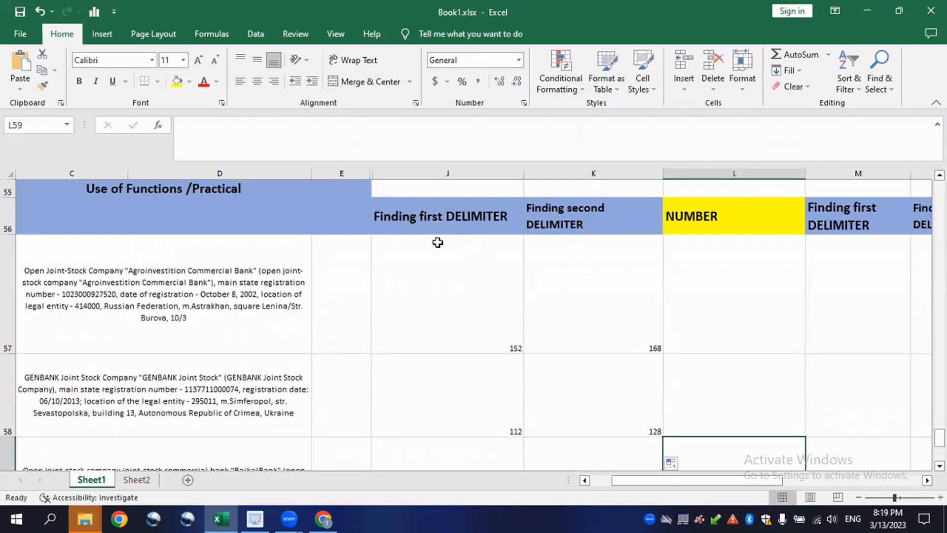
{"action": "left_click", "coordinate": [438, 268]}
{"action": "left_click", "coordinate": [607, 285]}
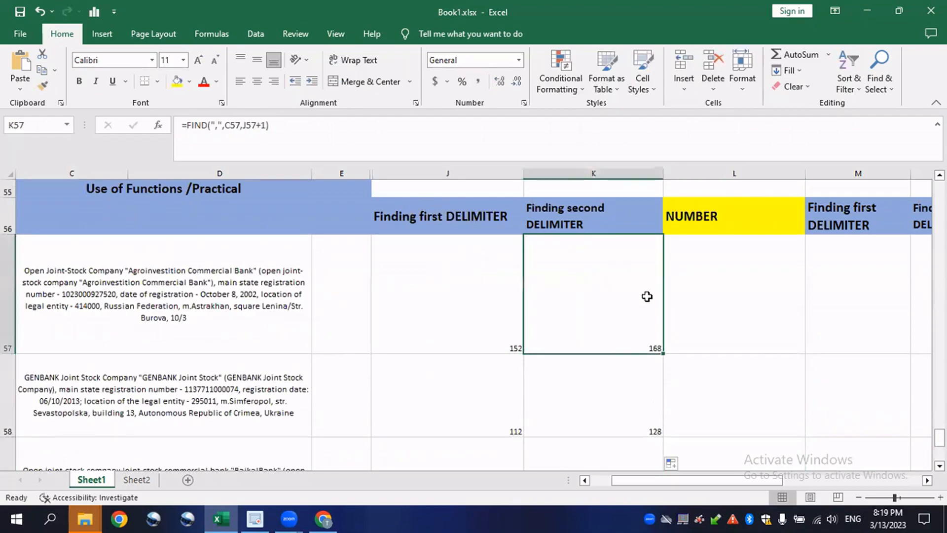
Widen column L, which holds the NUMBER results, slightly
{"action": "left_click", "coordinate": [706, 318]}
{"action": "left_click_drag", "start_coordinate": [721, 478], "coordinate": [736, 481]}
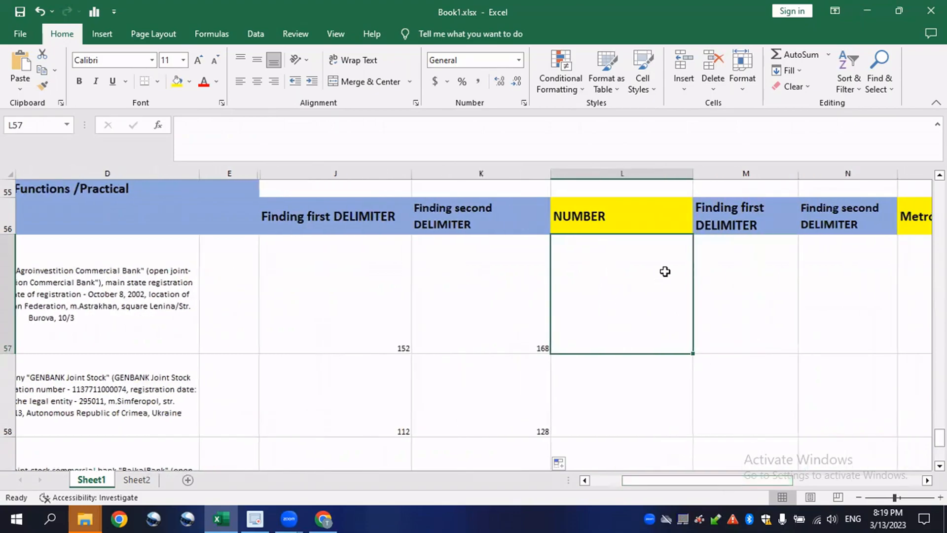
{"action": "left_click_drag", "start_coordinate": [698, 167], "coordinate": [715, 167]}
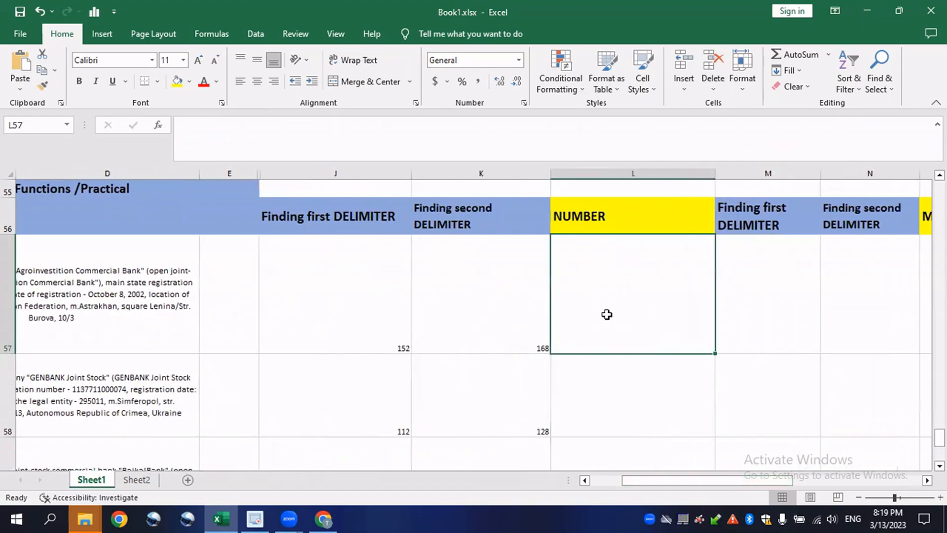
Enter the formula =MID(C57,J57,K57-J57) in L57 under NUMBER to extract the registration number
{"action": "left_click_drag", "start_coordinate": [652, 479], "coordinate": [644, 481]}
{"action": "type", "text": "="}
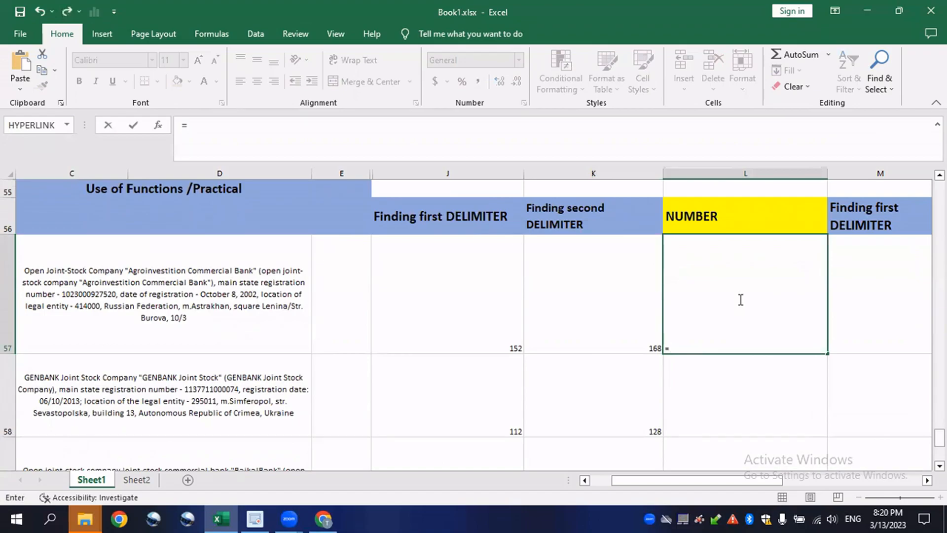
{"action": "type", "text": "MID"}
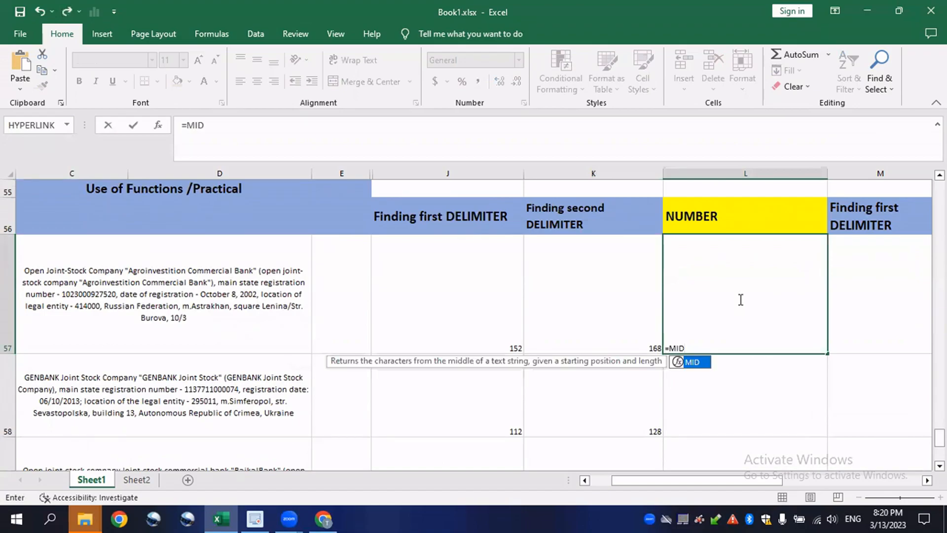
{"action": "type", "text": "("}
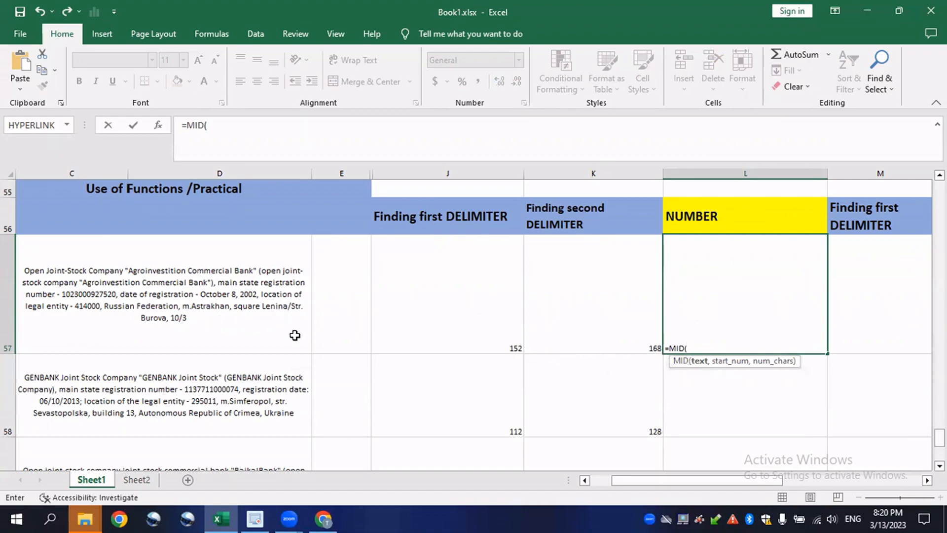
{"action": "left_click", "coordinate": [220, 293]}
{"action": "type", "text": ","}
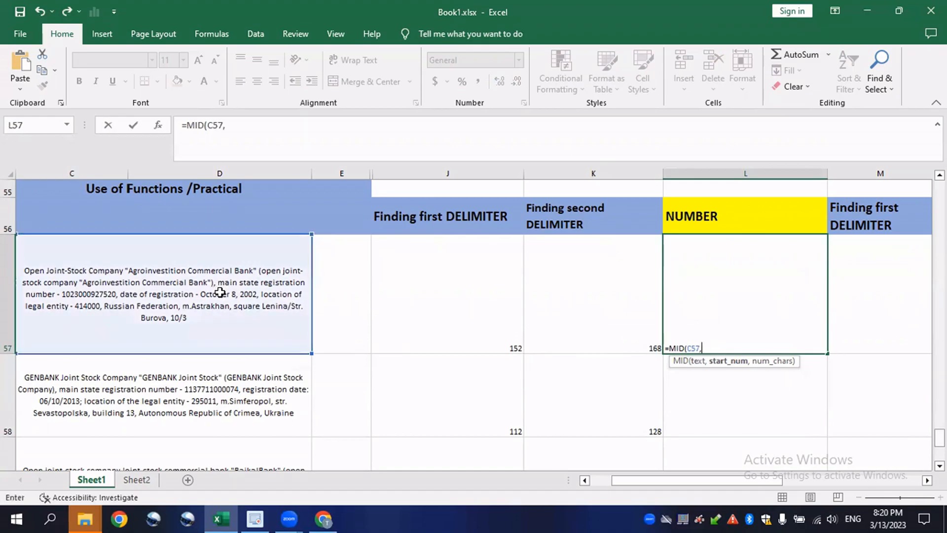
{"action": "left_click", "coordinate": [461, 307]}
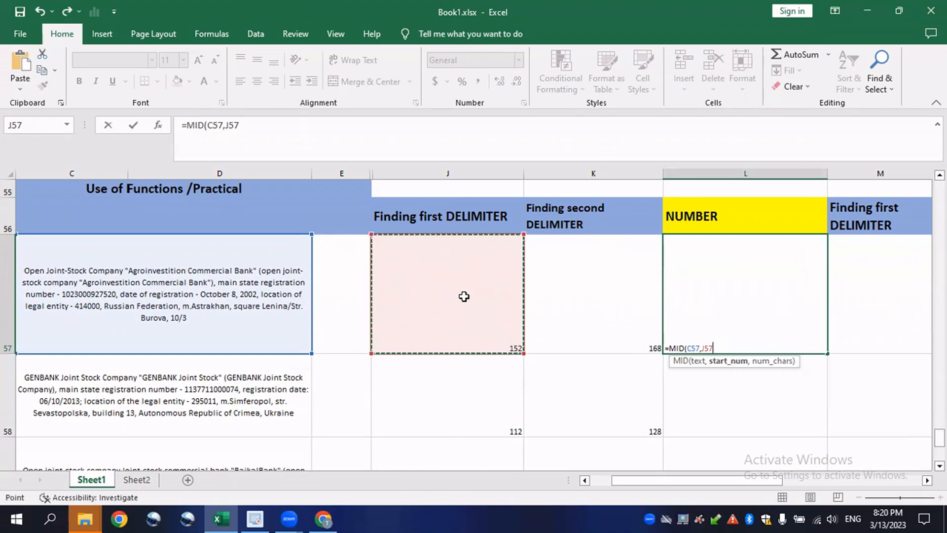
{"action": "type", "text": ","}
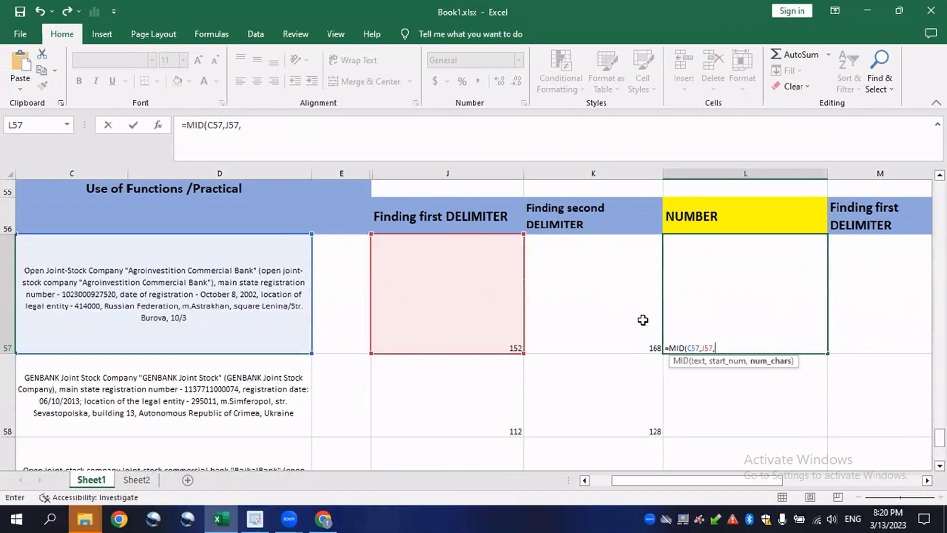
{"action": "left_click", "coordinate": [608, 311]}
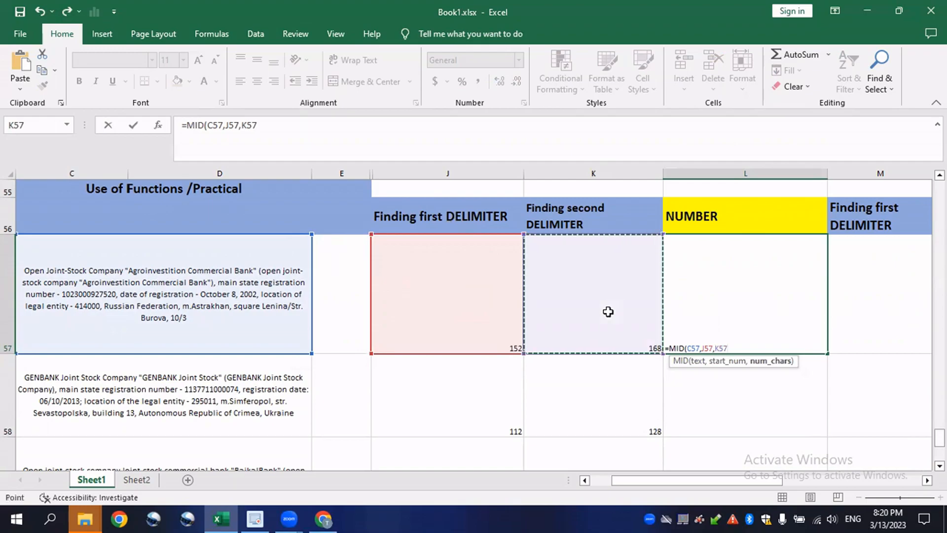
{"action": "type", "text": "-"}
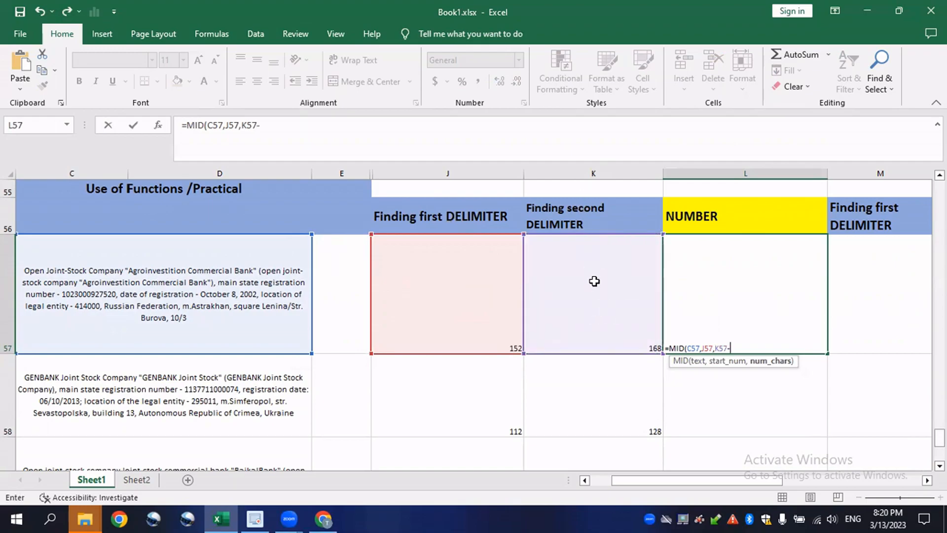
{"action": "left_click", "coordinate": [494, 302]}
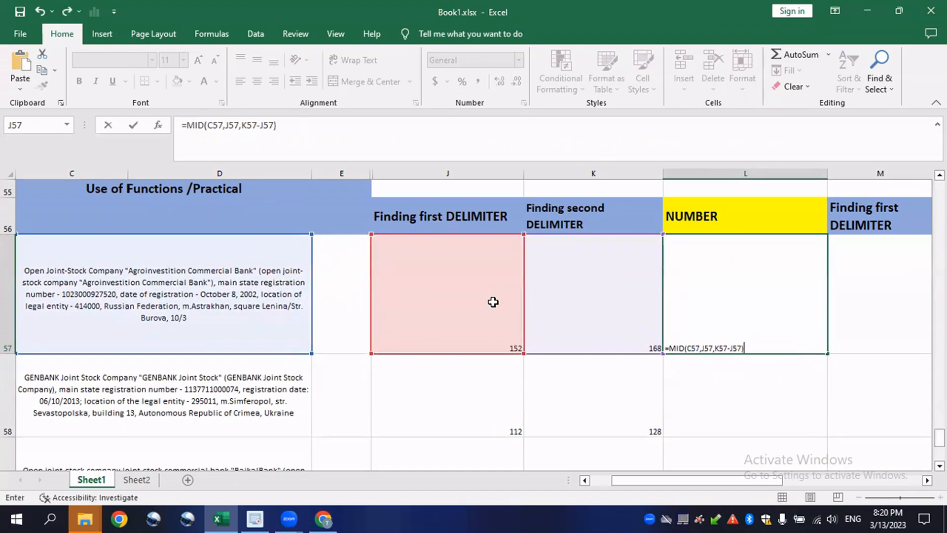
{"action": "key", "text": "Return"}
Fill the MID formula from L57 down through L60
{"action": "left_click", "coordinate": [725, 301]}
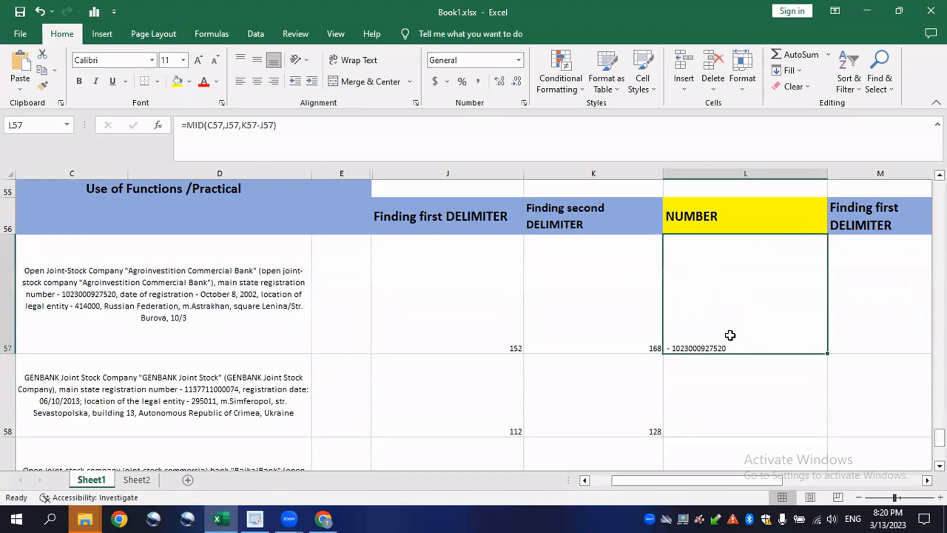
{"action": "scroll", "coordinate": [797, 334], "scroll_direction": "down", "scroll_amount": 1}
{"action": "scroll", "coordinate": [797, 294], "scroll_direction": "up", "scroll_amount": 1}
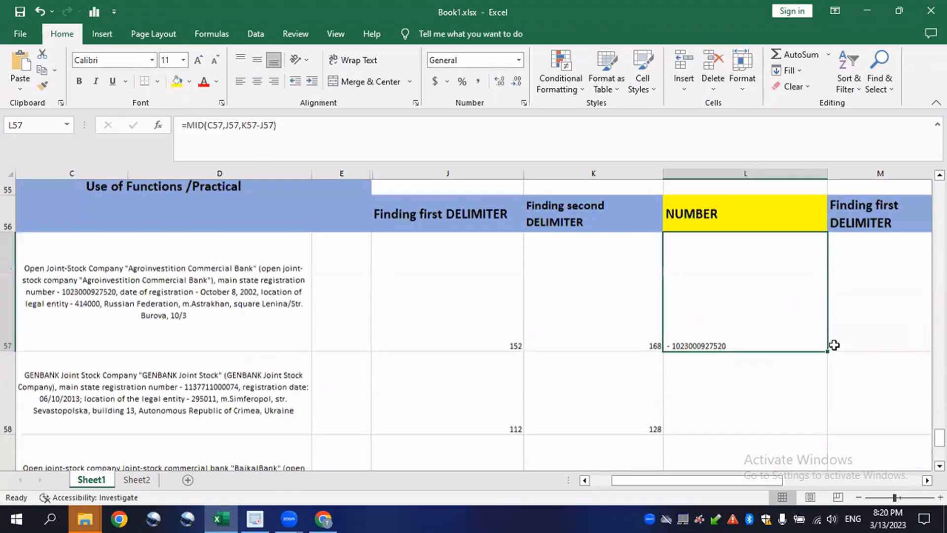
{"action": "left_click_drag", "start_coordinate": [828, 356], "coordinate": [826, 391]}
Clear the surplus MID formula in L60 and check the extracted numbers in the NUMBER column
{"action": "left_click", "coordinate": [725, 383]}
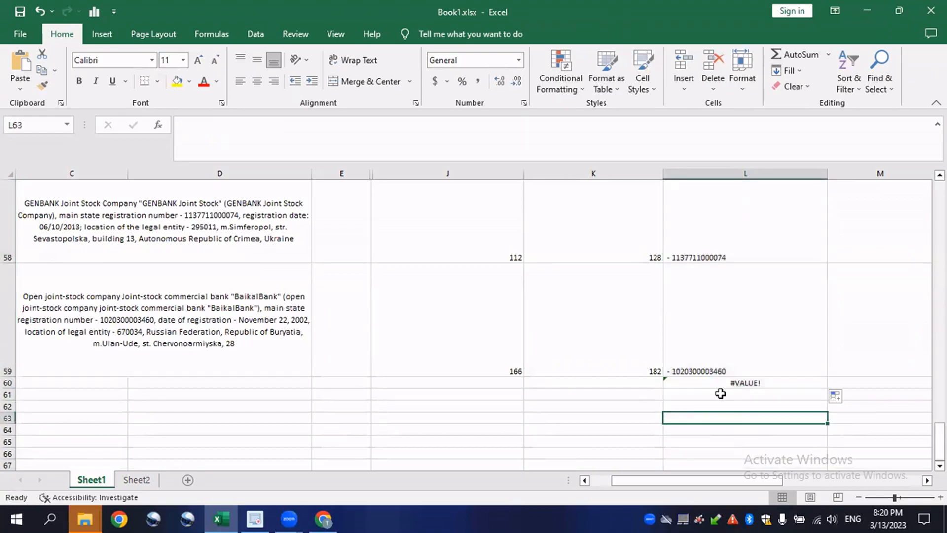
{"action": "key", "text": "Delete"}
{"action": "scroll", "coordinate": [725, 404], "scroll_direction": "up", "scroll_amount": 1}
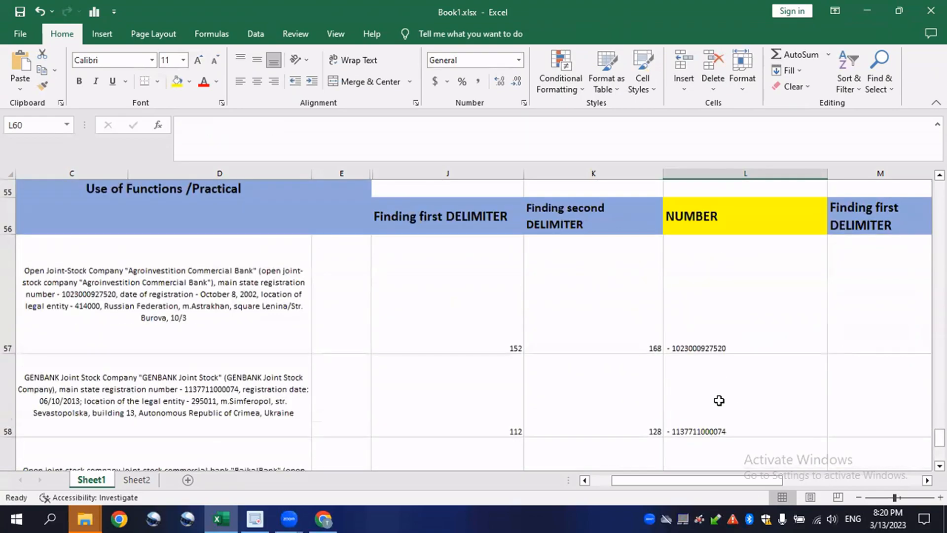
{"action": "left_click", "coordinate": [718, 398]}
{"action": "scroll", "coordinate": [645, 374], "scroll_direction": "down", "scroll_amount": 1}
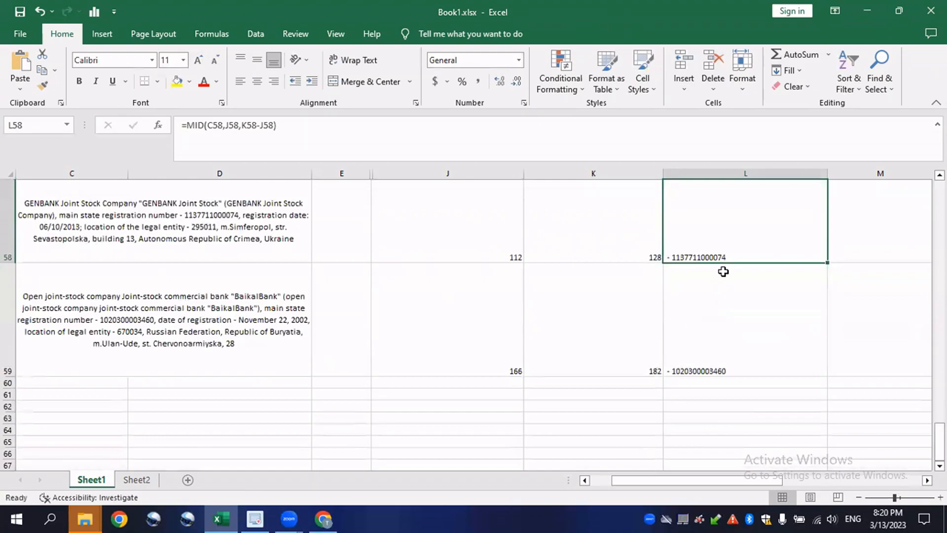
{"action": "scroll", "coordinate": [694, 321], "scroll_direction": "up", "scroll_amount": 1}
{"action": "left_click", "coordinate": [696, 336]}
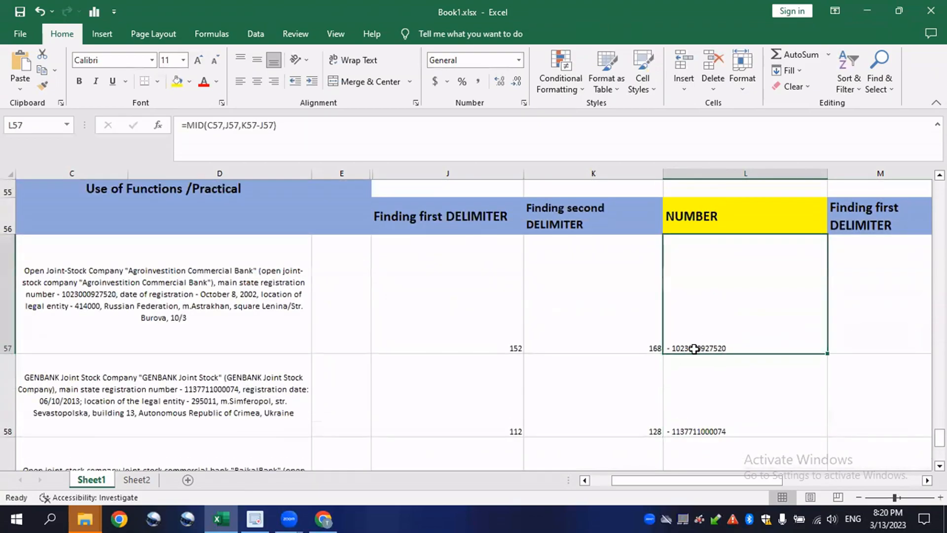
Add 2 to the FIND formula in J57 so the extraction starts beyond the dash
{"action": "double_click", "coordinate": [490, 336]}
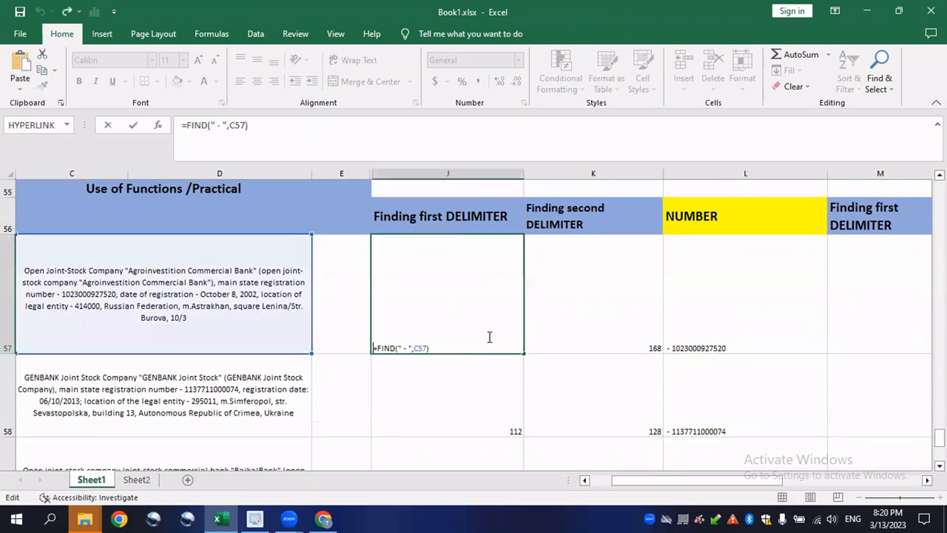
{"action": "left_click", "coordinate": [428, 347]}
{"action": "left_click", "coordinate": [447, 350]}
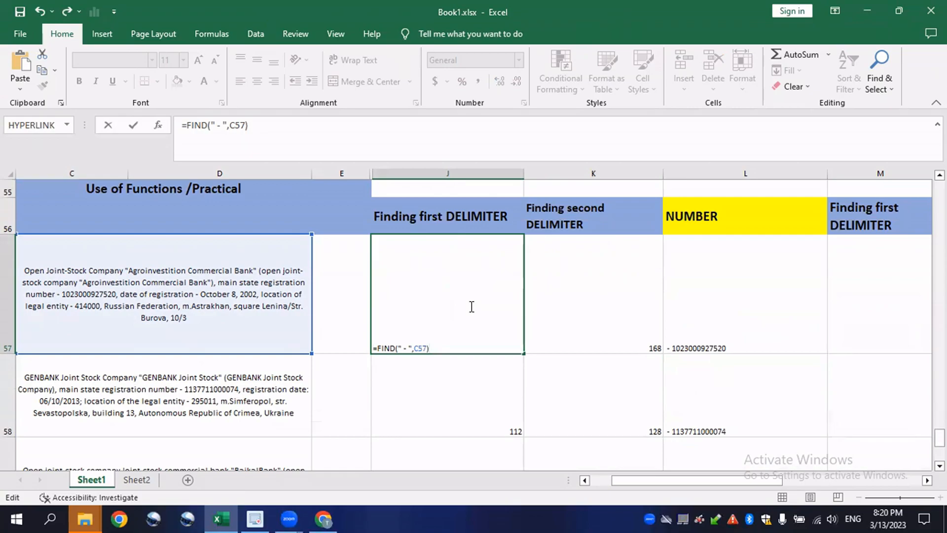
{"action": "key", "text": "Return"}
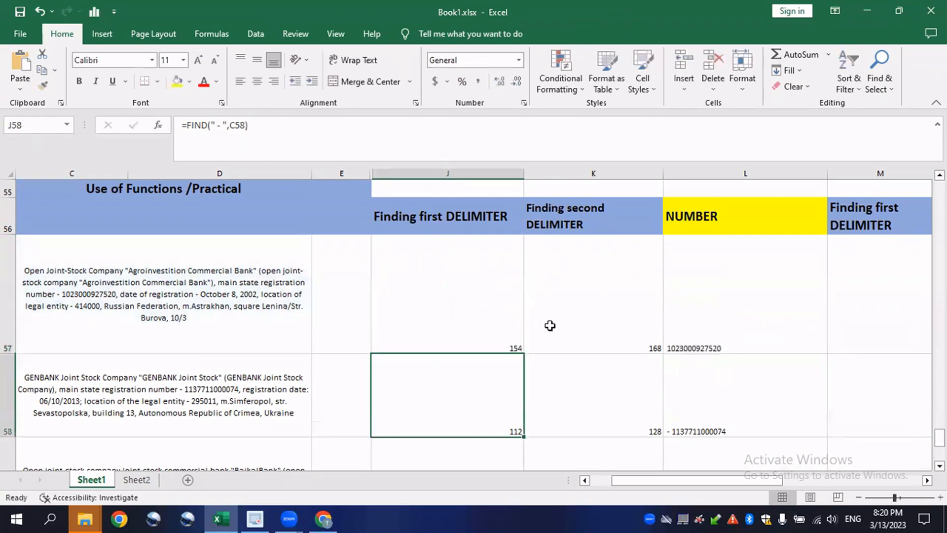
Try to refresh the NUMBER column by filling the L57 formula down through L59 again
{"action": "left_click", "coordinate": [692, 327]}
{"action": "left_click_drag", "start_coordinate": [828, 354], "coordinate": [827, 378]}
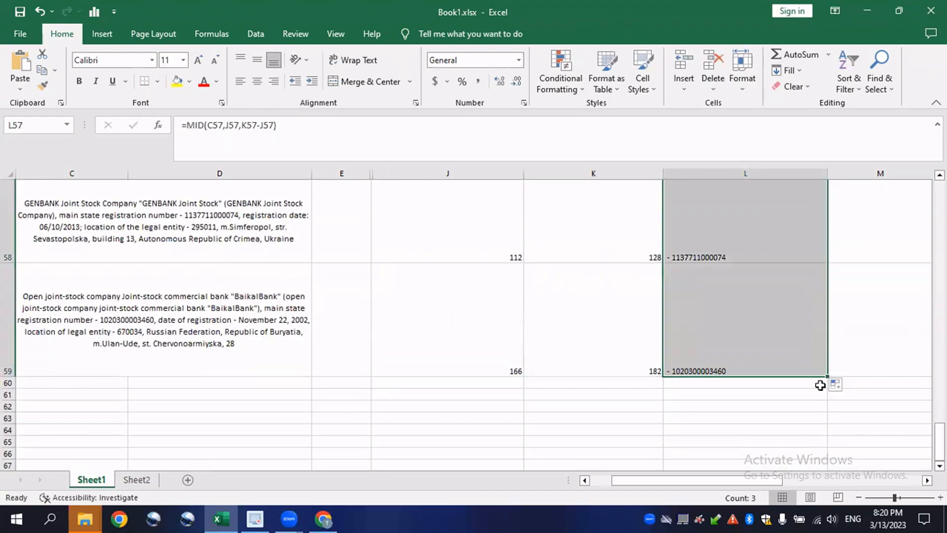
{"action": "scroll", "coordinate": [789, 345], "scroll_direction": "up", "scroll_amount": 3}
{"action": "scroll", "coordinate": [744, 388], "scroll_direction": "down", "scroll_amount": 1}
{"action": "left_click", "coordinate": [763, 316]}
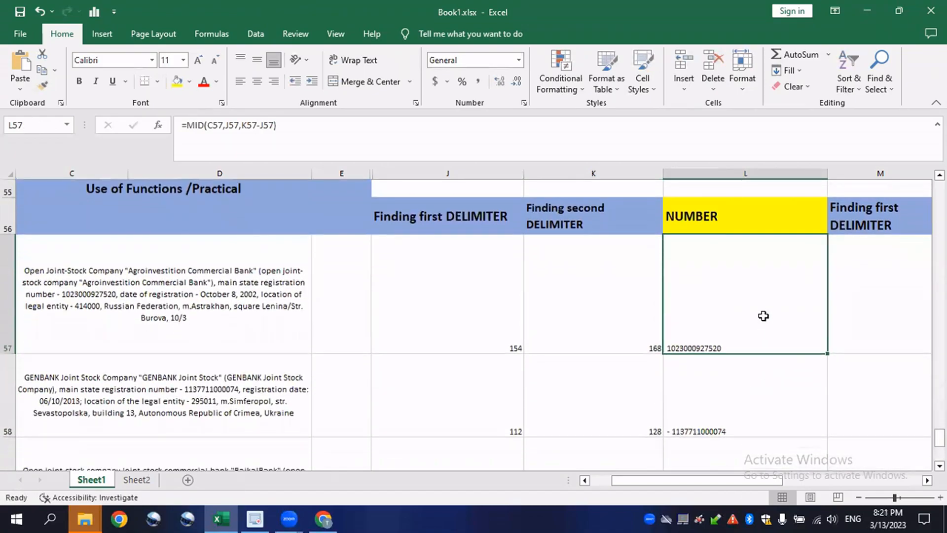
Try to refresh the extracted number in L58 by filling the MID formula down from L57
{"action": "left_click_drag", "start_coordinate": [828, 356], "coordinate": [830, 423]}
{"action": "scroll", "coordinate": [784, 385], "scroll_direction": "down", "scroll_amount": 1}
{"action": "scroll", "coordinate": [683, 337], "scroll_direction": "up", "scroll_amount": 1}
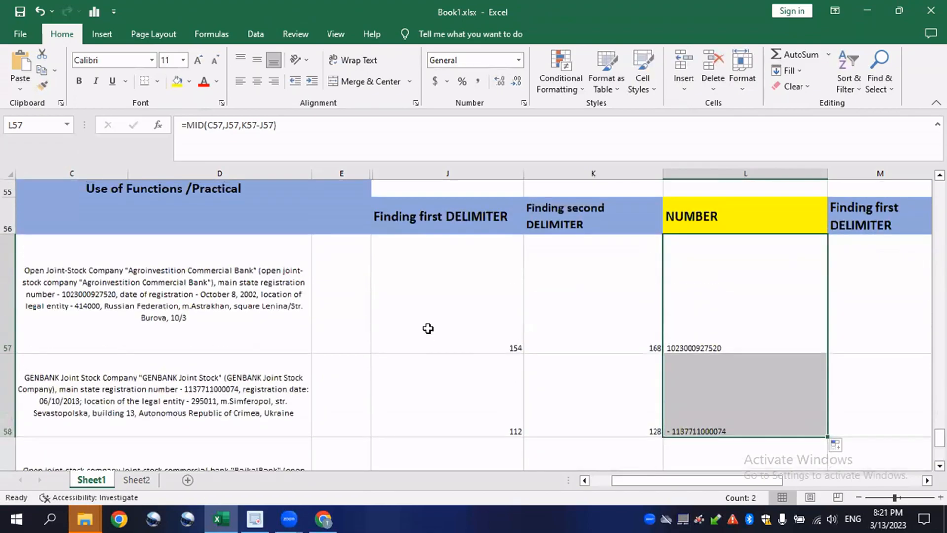
Change the offset added to the FIND formula in J57 to 3
{"action": "double_click", "coordinate": [455, 315]}
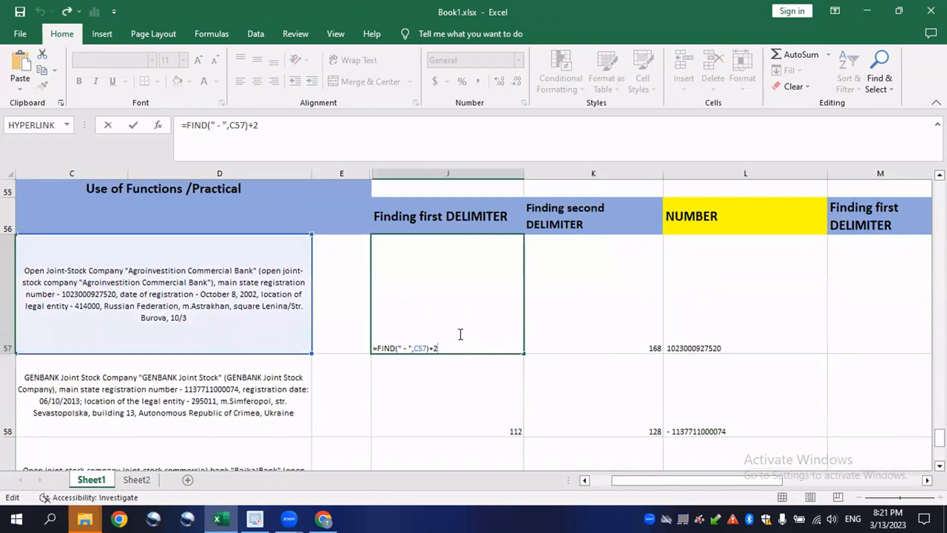
{"action": "key", "text": "BackSpace"}
{"action": "type", "text": "="}
{"action": "key", "text": "BackSpace"}
{"action": "key", "text": "Return"}
Fill the MID formula from L57 down through L59 and compare the extracted numbers
{"action": "left_click", "coordinate": [679, 323]}
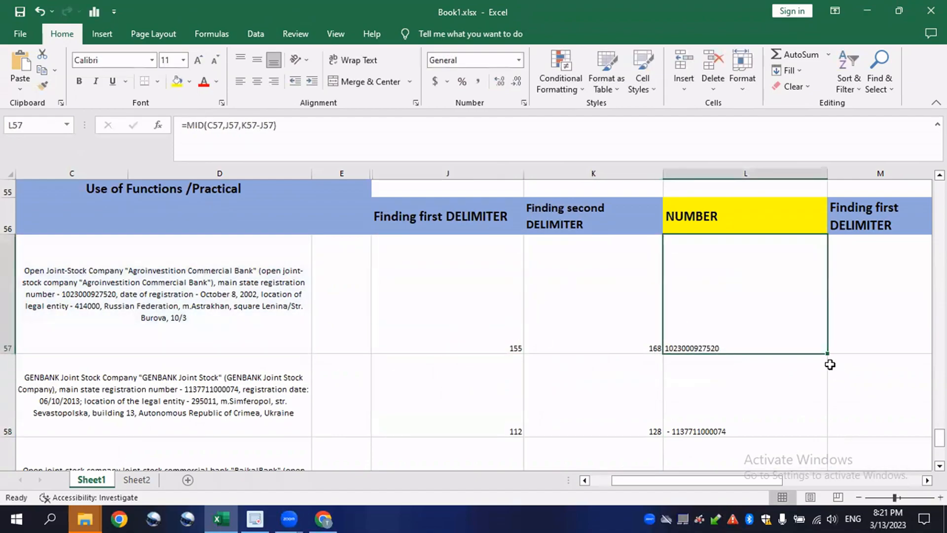
{"action": "mouse_move", "coordinate": [825, 356]}
{"action": "left_mouse_down"}
{"action": "mouse_move", "coordinate": [825, 462]}
{"action": "mouse_move", "coordinate": [814, 372]}
{"action": "left_mouse_up"}
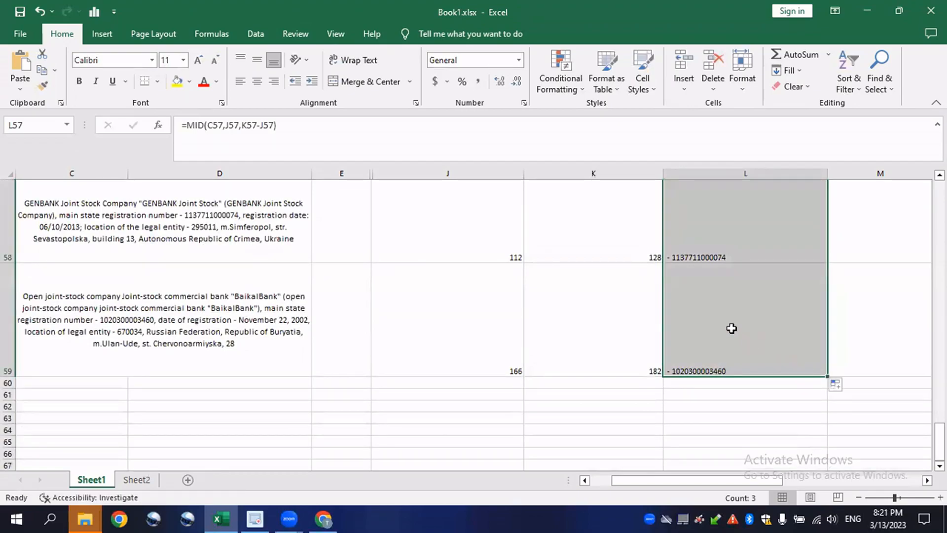
{"action": "left_click", "coordinate": [723, 256]}
{"action": "scroll", "coordinate": [718, 306], "scroll_direction": "up", "scroll_amount": 1}
{"action": "left_click", "coordinate": [715, 375]}
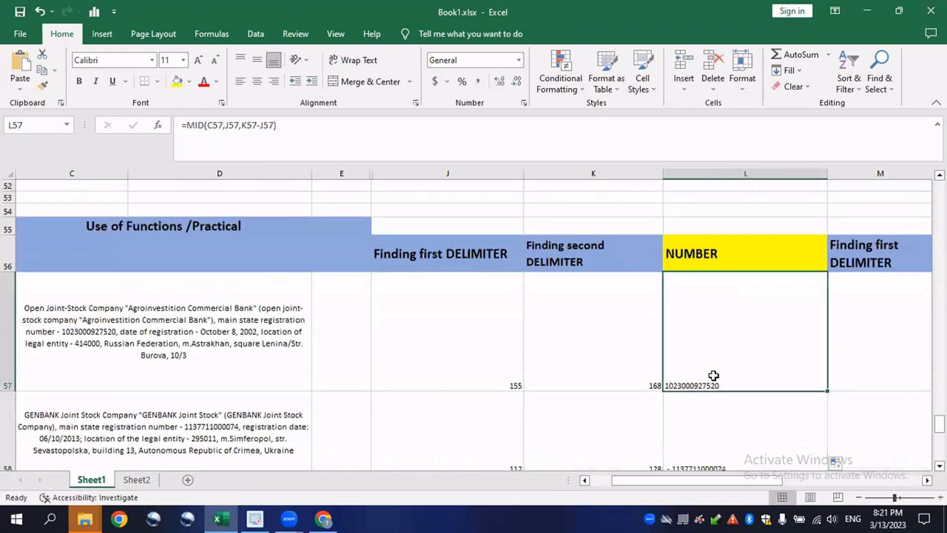
Set the offset in J57's FIND formula back to 2
{"action": "left_click", "coordinate": [490, 310]}
{"action": "scroll", "coordinate": [492, 311], "scroll_direction": "down", "scroll_amount": 2}
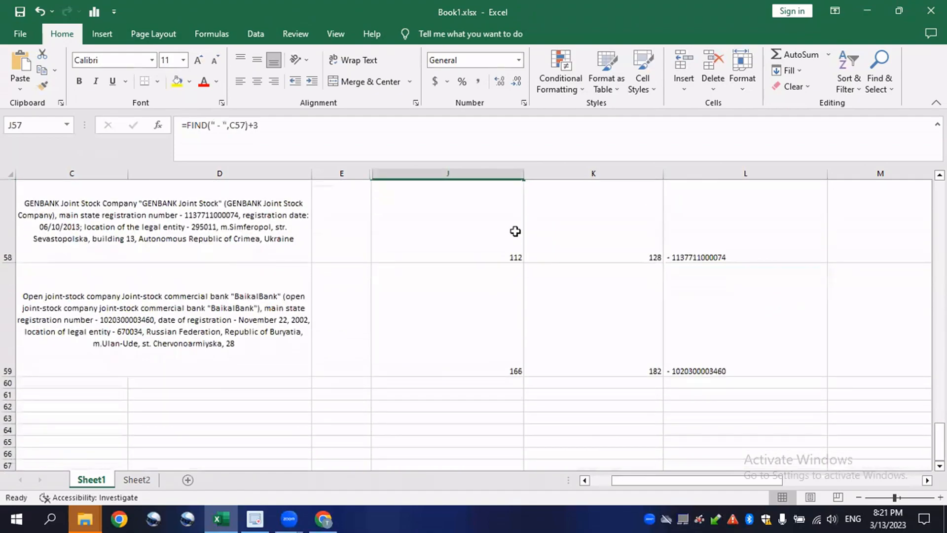
{"action": "scroll", "coordinate": [516, 232], "scroll_direction": "up", "scroll_amount": 2}
{"action": "double_click", "coordinate": [488, 310]}
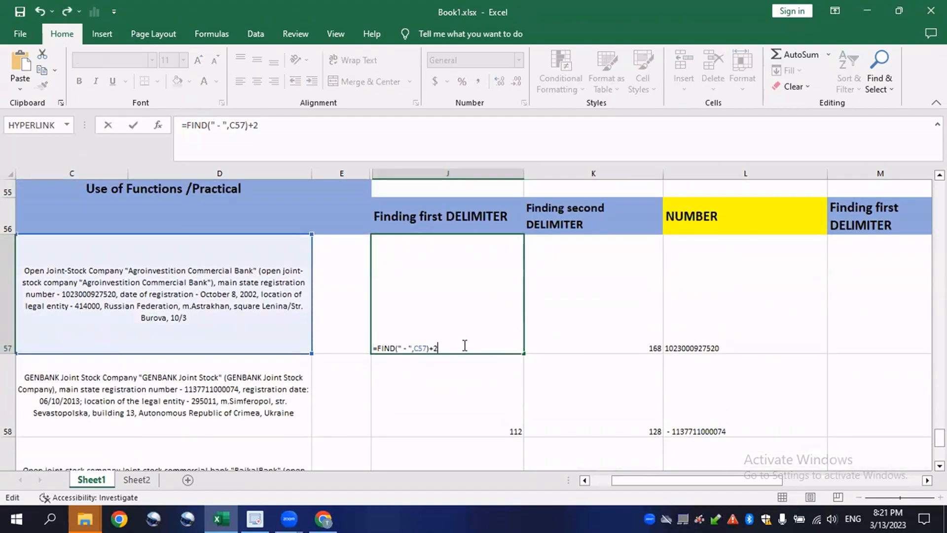
{"action": "key", "text": "Return"}
Check the references in the second-delimiter FIND formula in K57
{"action": "double_click", "coordinate": [588, 333]}
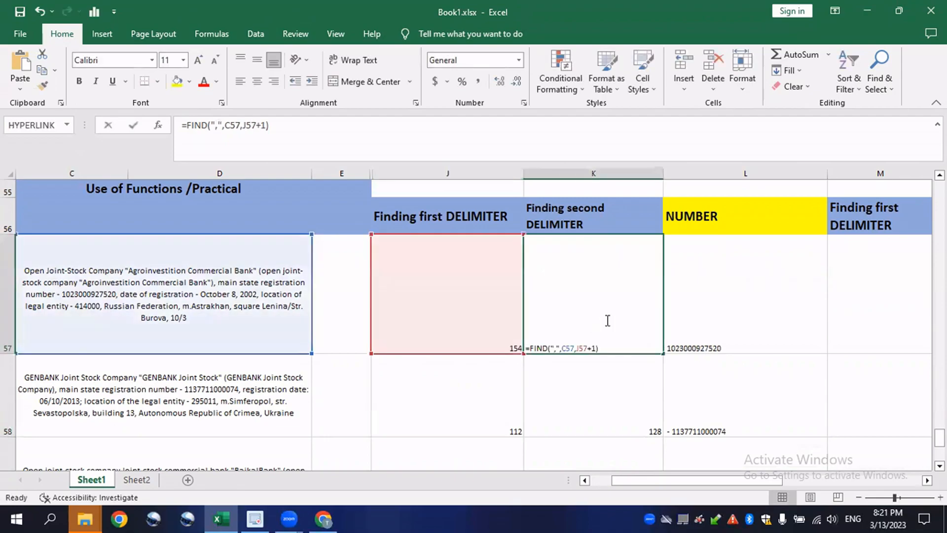
{"action": "key", "text": "Home"}
{"action": "type", "text": "`"}
{"action": "key", "text": "BackSpace"}
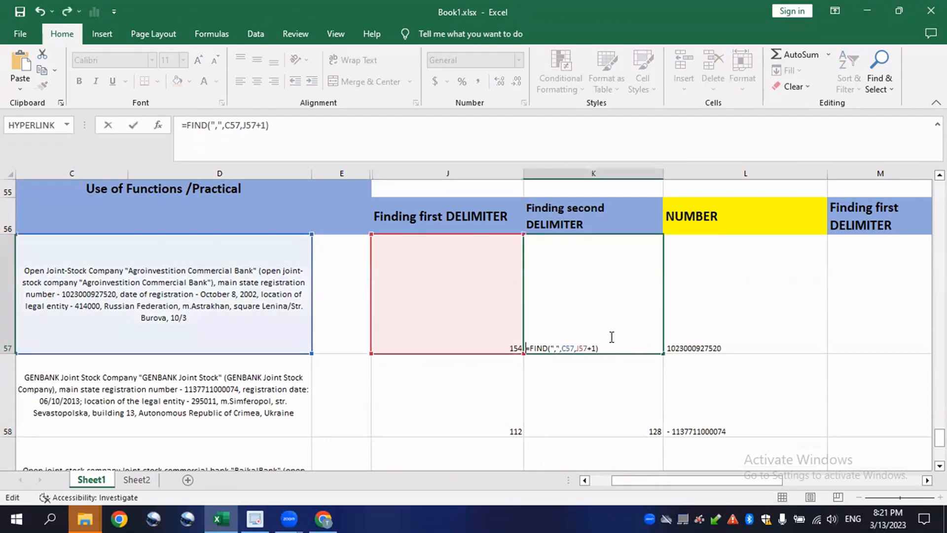
{"action": "key", "text": "Return"}
Fill the first-delimiter FIND formula with its +2 offset from J57 down through J59
{"action": "left_click", "coordinate": [494, 329]}
{"action": "scroll", "coordinate": [495, 329], "scroll_direction": "down", "scroll_amount": 1}
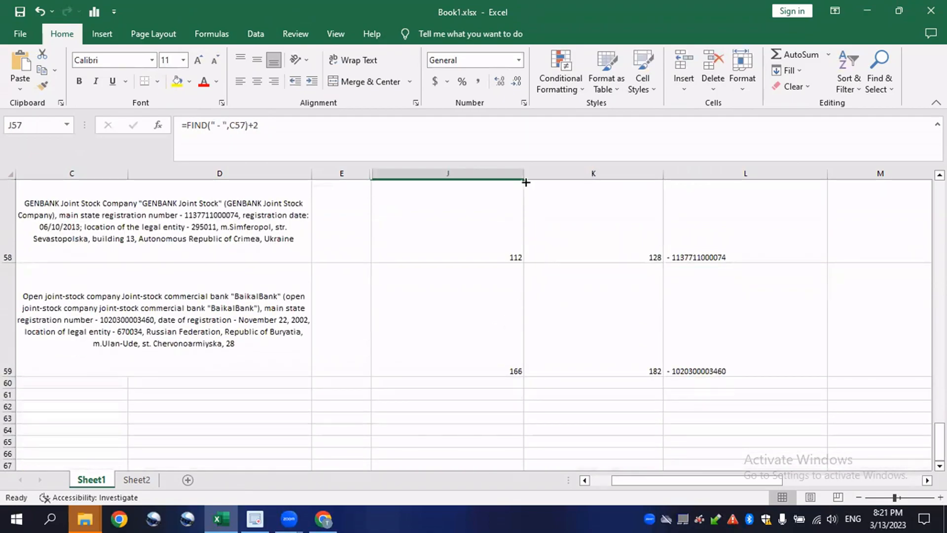
{"action": "scroll", "coordinate": [526, 182], "scroll_direction": "up", "scroll_amount": 1}
{"action": "scroll", "coordinate": [523, 357], "scroll_direction": "down", "scroll_amount": 1}
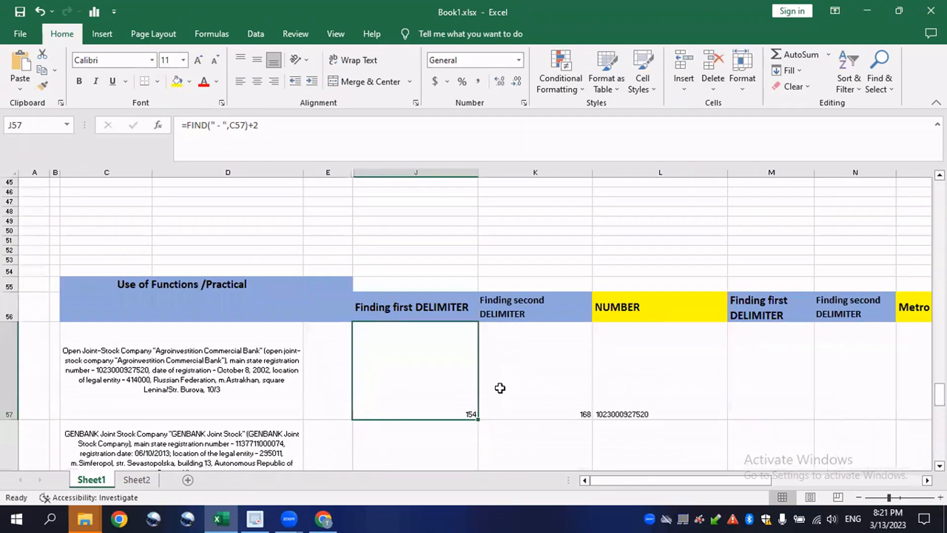
{"action": "scroll", "coordinate": [498, 390], "scroll_direction": "down", "scroll_amount": 1}
{"action": "left_click_drag", "start_coordinate": [479, 360], "coordinate": [486, 420]}
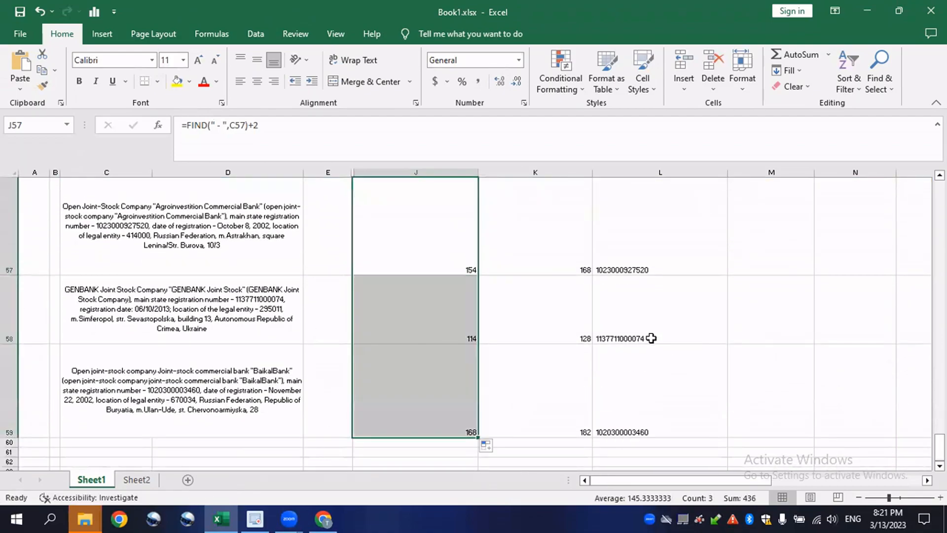
Compare the extracted values in the NUMBER column with the registration numbers in the company descriptions
{"action": "scroll", "coordinate": [571, 380], "scroll_direction": "up", "scroll_amount": 1}
{"action": "left_click", "coordinate": [560, 311]}
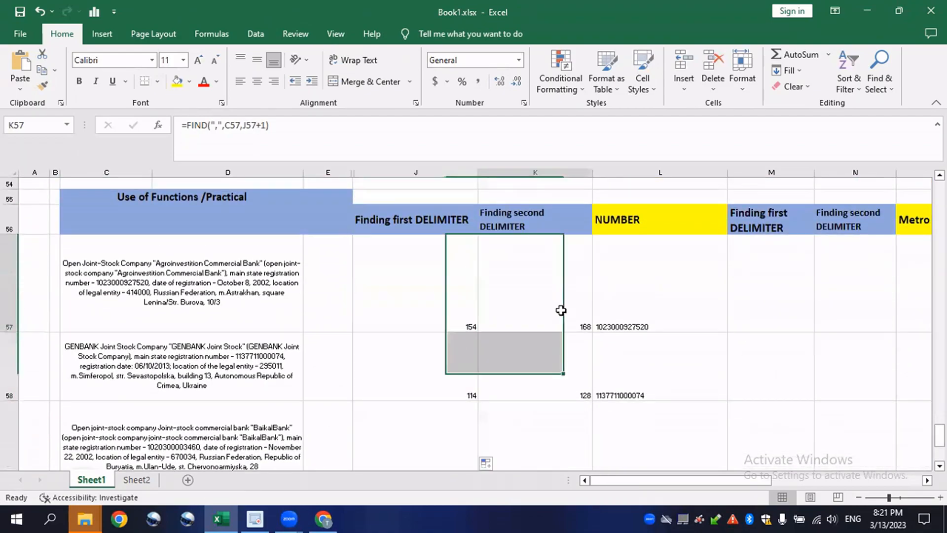
{"action": "left_click", "coordinate": [660, 328]}
{"action": "scroll", "coordinate": [645, 404], "scroll_direction": "down", "scroll_amount": 1}
{"action": "scroll", "coordinate": [644, 402], "scroll_direction": "up", "scroll_amount": 1, "text": "ctrl"}
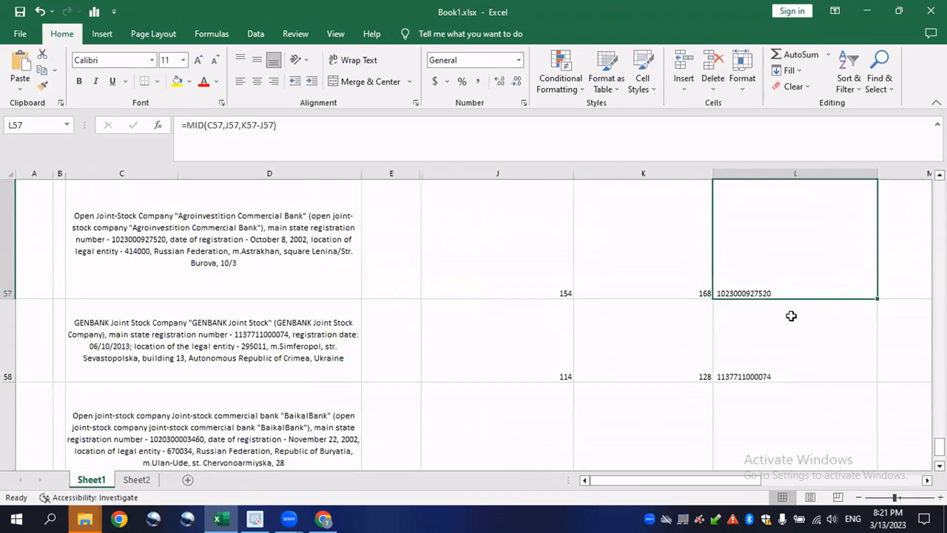
{"action": "scroll", "coordinate": [790, 316], "scroll_direction": "up", "scroll_amount": 1}
{"action": "scroll", "coordinate": [788, 324], "scroll_direction": "up", "scroll_amount": 1, "text": "ctrl"}
{"action": "scroll", "coordinate": [746, 331], "scroll_direction": "down", "scroll_amount": 1, "text": "ctrl"}
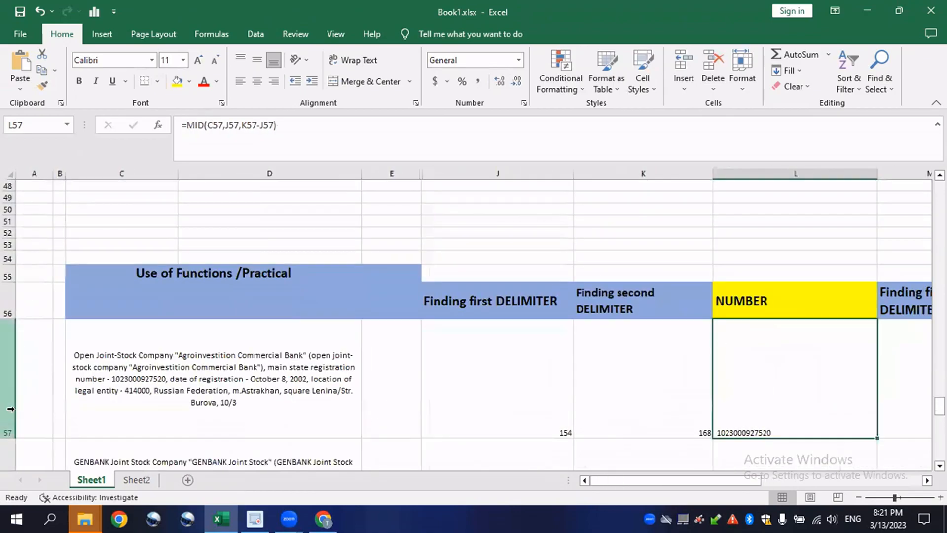
{"action": "scroll", "coordinate": [126, 342], "scroll_direction": "down", "scroll_amount": 1}
{"action": "scroll", "coordinate": [176, 386], "scroll_direction": "down", "scroll_amount": 1}
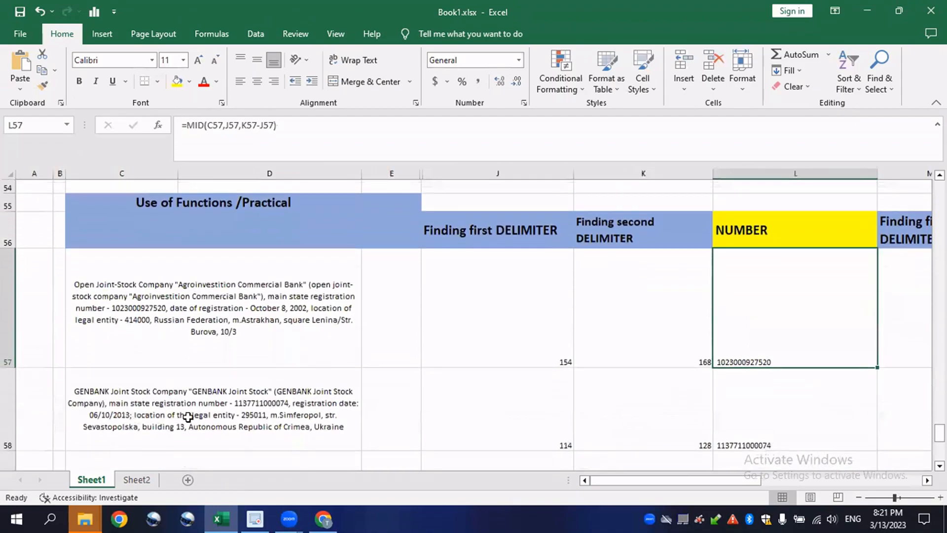
{"action": "scroll", "coordinate": [186, 414], "scroll_direction": "down", "scroll_amount": 1}
{"action": "scroll", "coordinate": [360, 411], "scroll_direction": "up", "scroll_amount": 1}
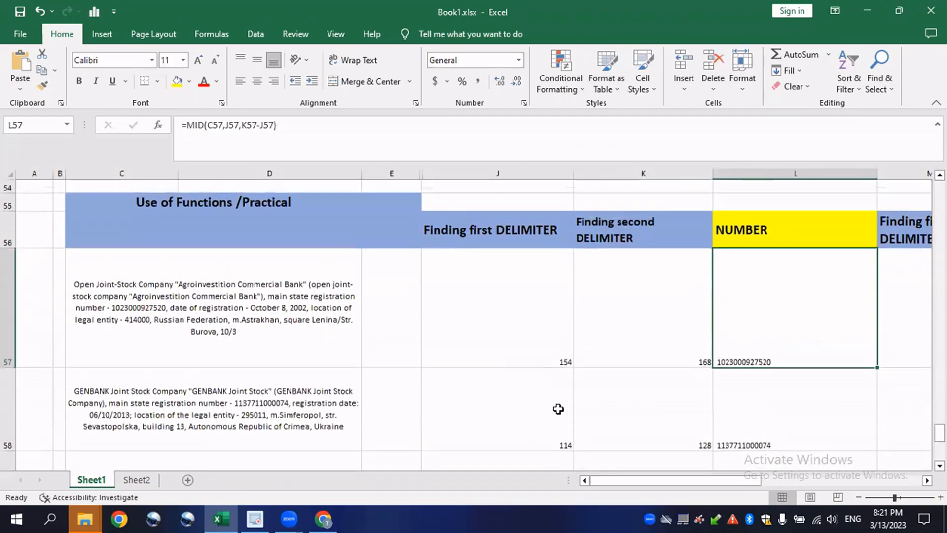
Hide columns J through L, which hold the number extraction
{"action": "left_click_drag", "start_coordinate": [809, 170], "coordinate": [526, 178]}
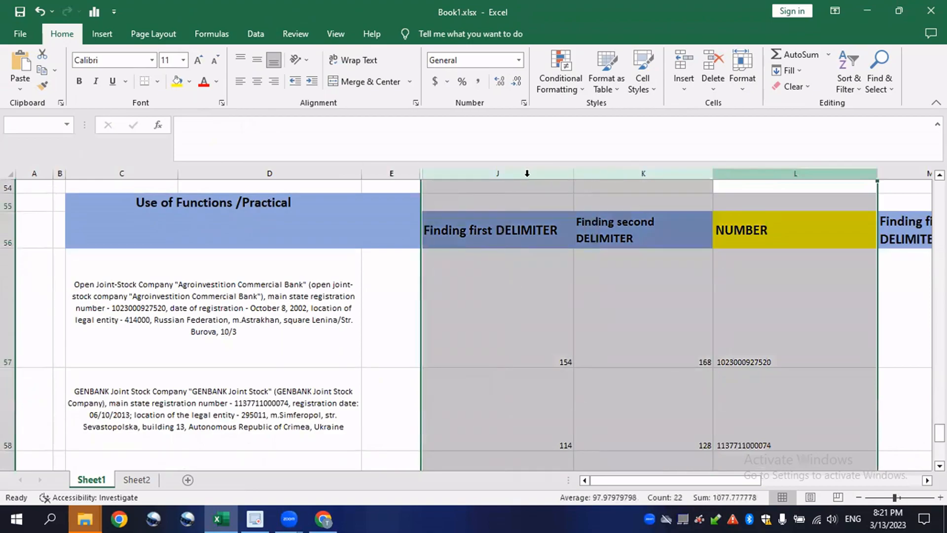
{"action": "right_click", "coordinate": [607, 174]}
{"action": "left_click", "coordinate": [641, 394]}
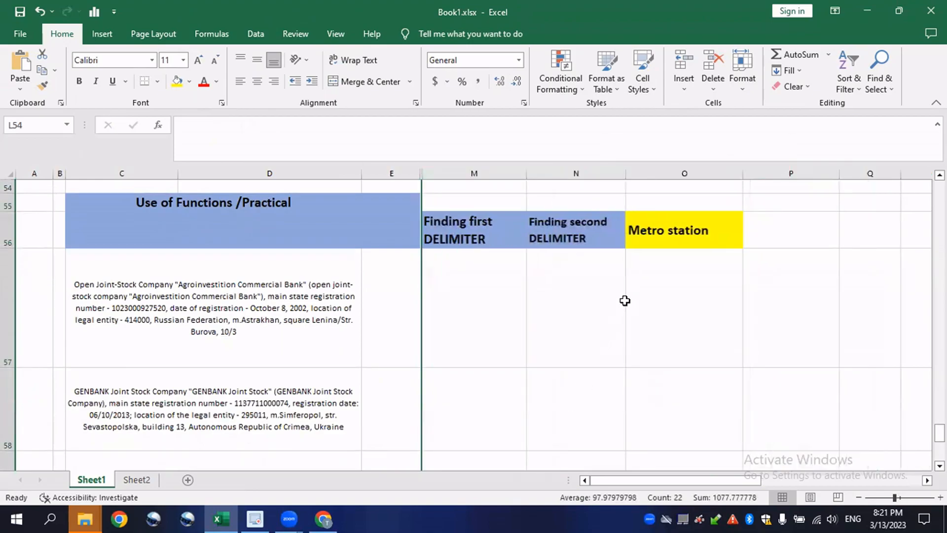
Examine the company descriptions in rows 57 to 59 for the delimiters surrounding the metro station name
{"action": "left_click", "coordinate": [597, 291]}
{"action": "left_click", "coordinate": [705, 270]}
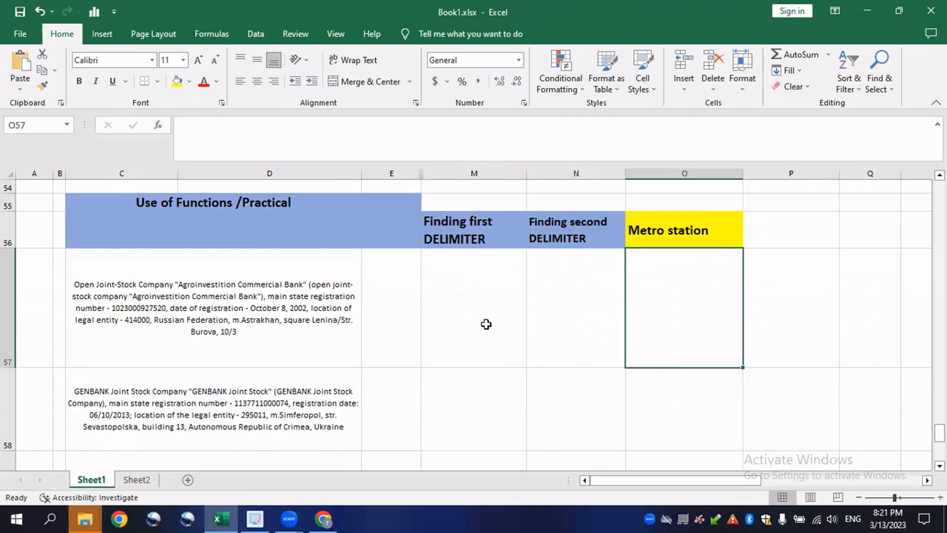
{"action": "left_click", "coordinate": [481, 286]}
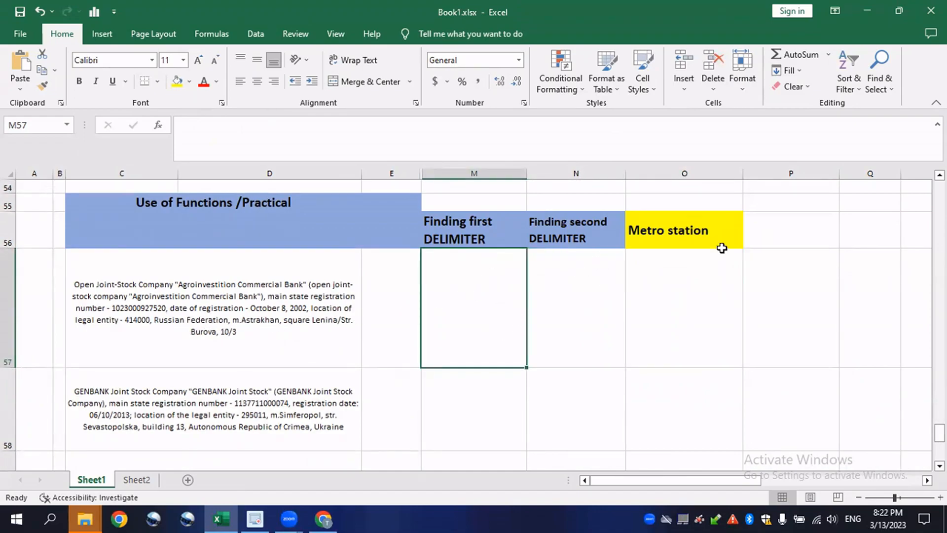
{"action": "scroll", "coordinate": [219, 340], "scroll_direction": "down", "scroll_amount": 1}
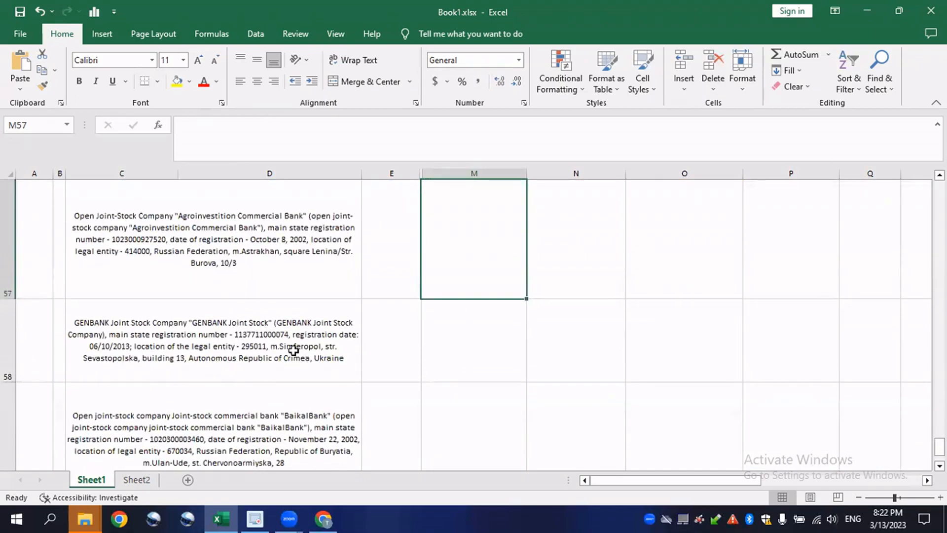
{"action": "scroll", "coordinate": [309, 367], "scroll_direction": "up", "scroll_amount": 1}
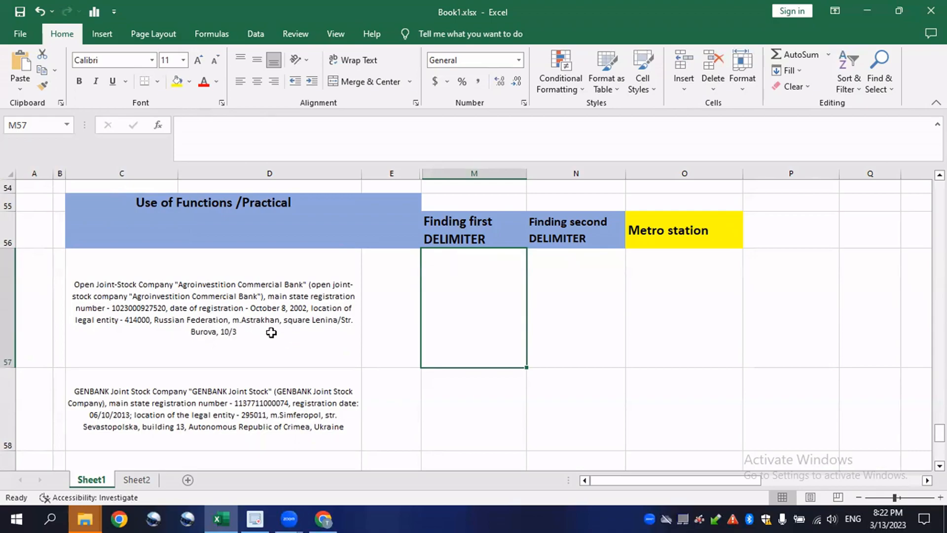
{"action": "scroll", "coordinate": [314, 423], "scroll_direction": "down", "scroll_amount": 1}
{"action": "scroll", "coordinate": [314, 423], "scroll_direction": "down", "scroll_amount": 2}
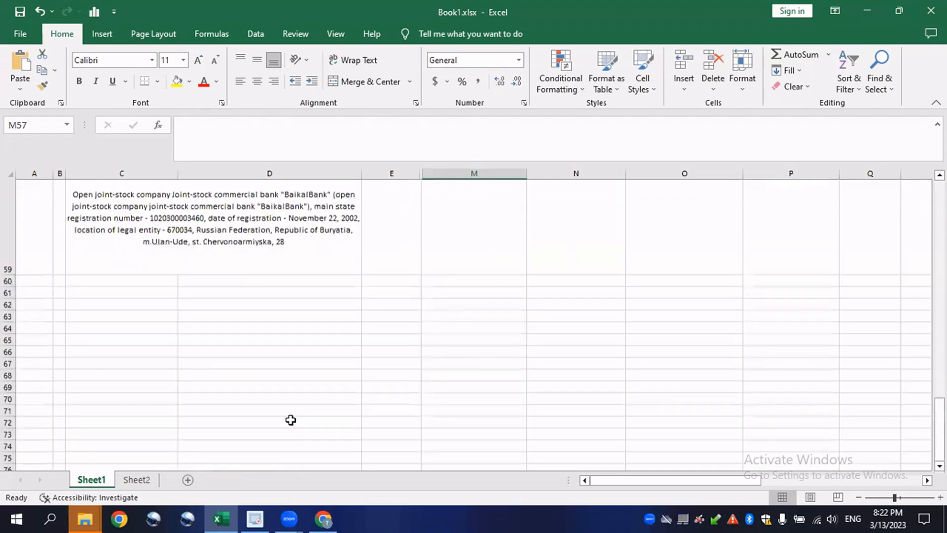
{"action": "scroll", "coordinate": [254, 340], "scroll_direction": "up", "scroll_amount": 2}
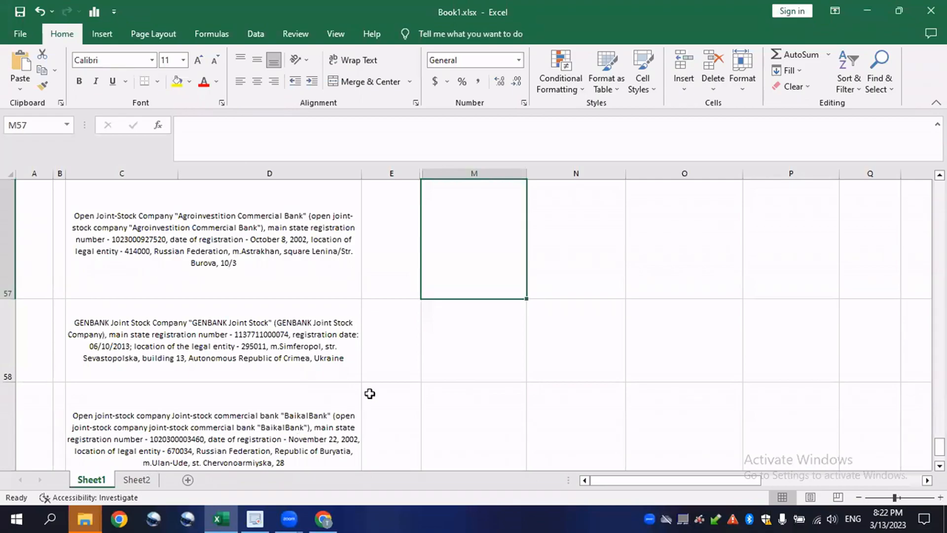
{"action": "scroll", "coordinate": [370, 393], "scroll_direction": "up", "scroll_amount": 1}
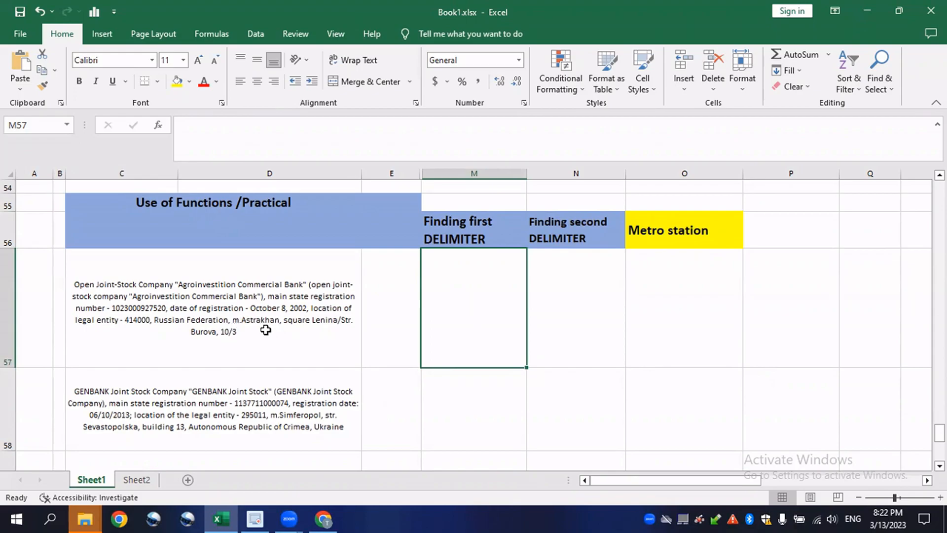
Enter =FIND("m.",C57) in M57 to locate the first delimiter before the metro station name
{"action": "double_click", "coordinate": [480, 318]}
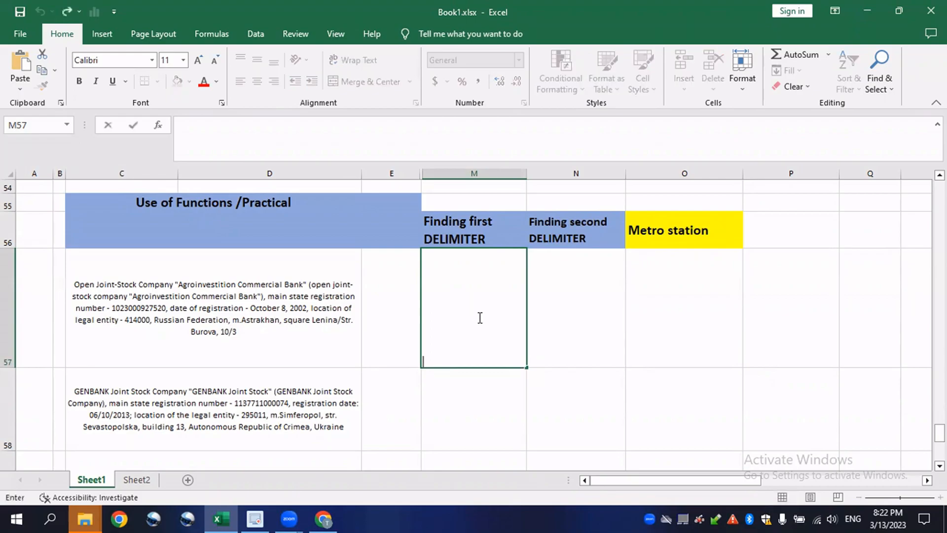
{"action": "type", "text": "="}
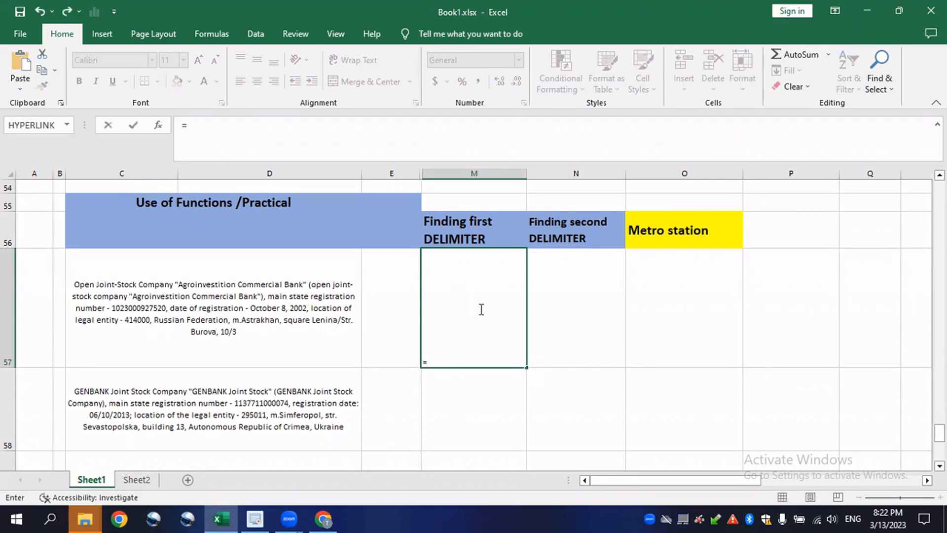
{"action": "type", "text": "f"}
{"action": "key", "text": "BackSpace"}
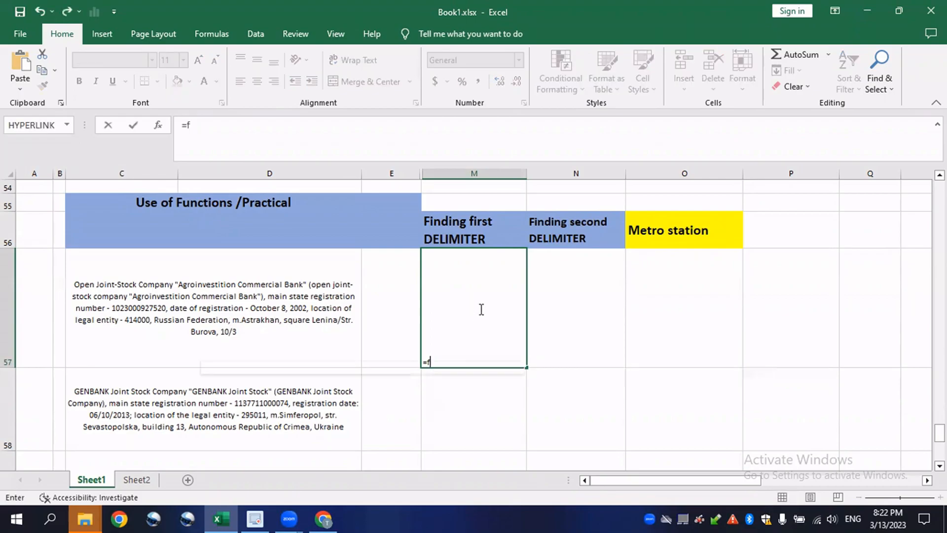
{"action": "type", "text": "FIND(\"m."}
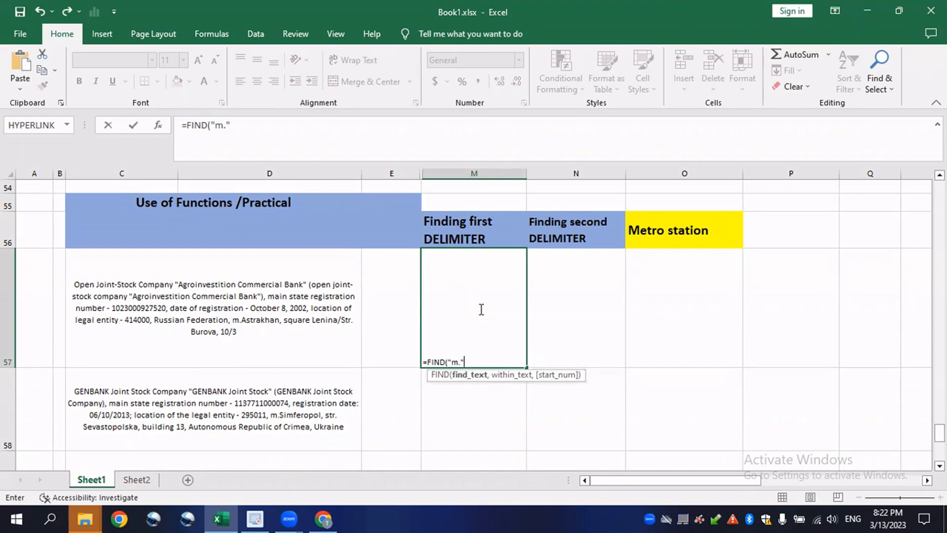
{"action": "type", "text": "\","}
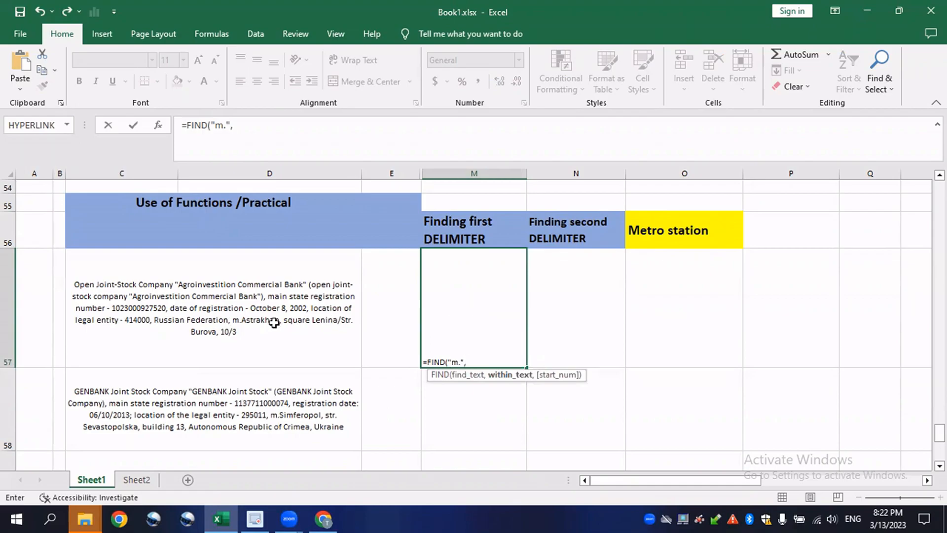
{"action": "left_click", "coordinate": [286, 301]}
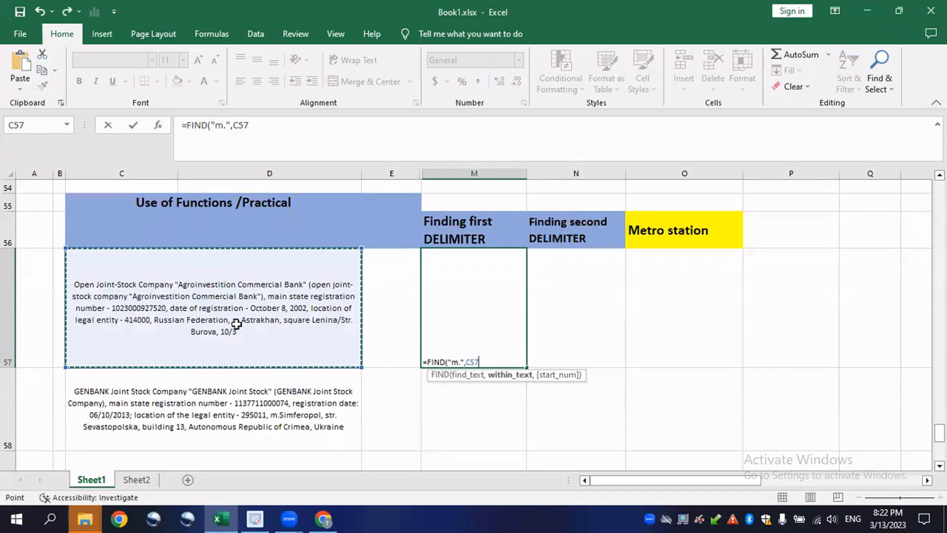
{"action": "type", "text": ")"}
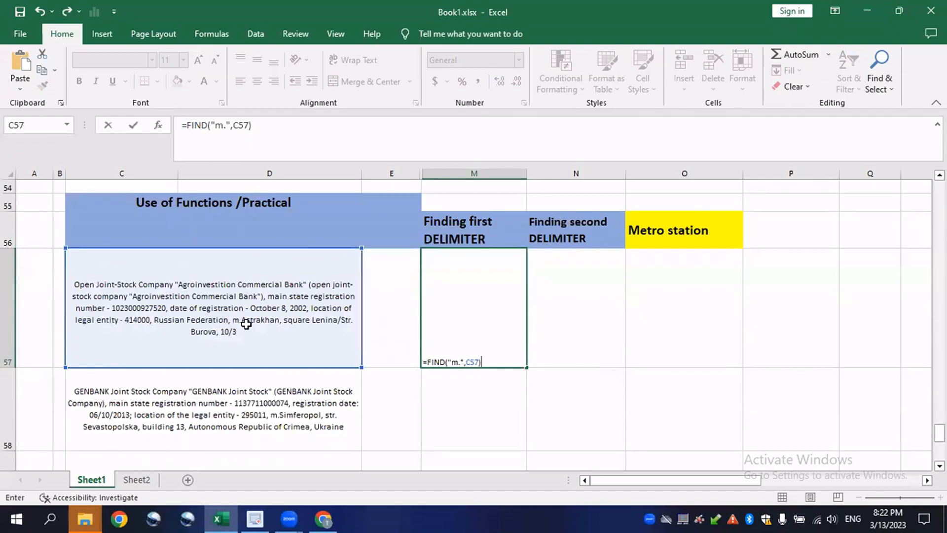
{"action": "key", "text": "Return"}
{"action": "left_click", "coordinate": [459, 323]}
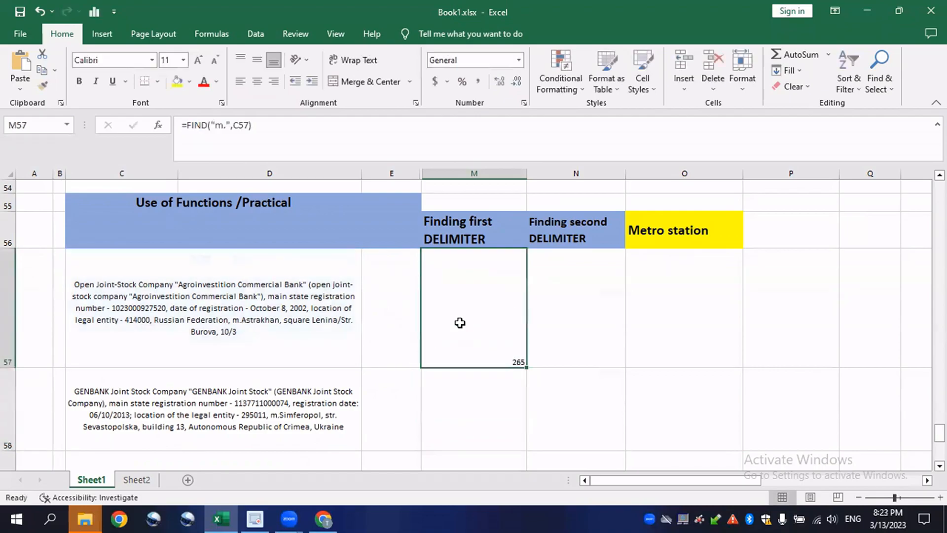
{"action": "left_click", "coordinate": [582, 311]}
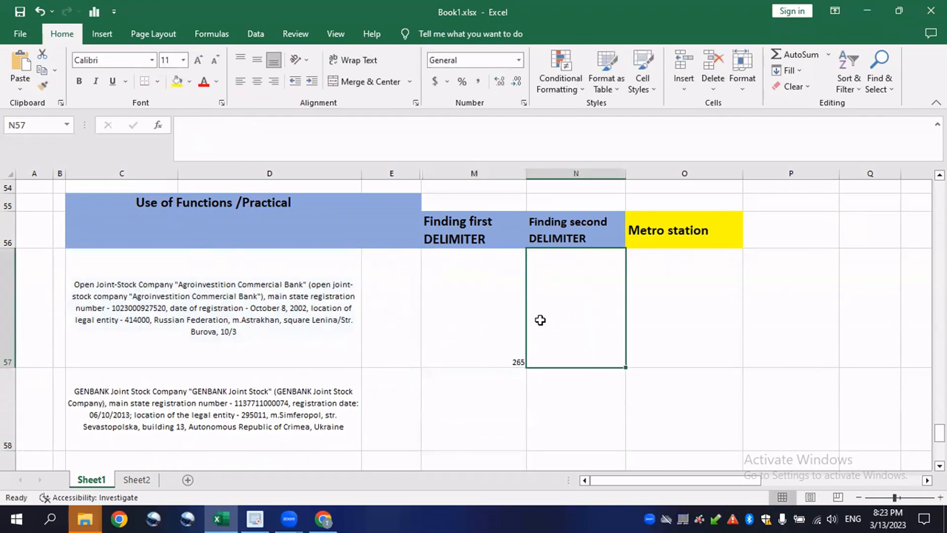
Enter =FIND(",",C57,M57+1) in N57 to locate the comma after the metro station name
{"action": "left_click", "coordinate": [504, 333]}
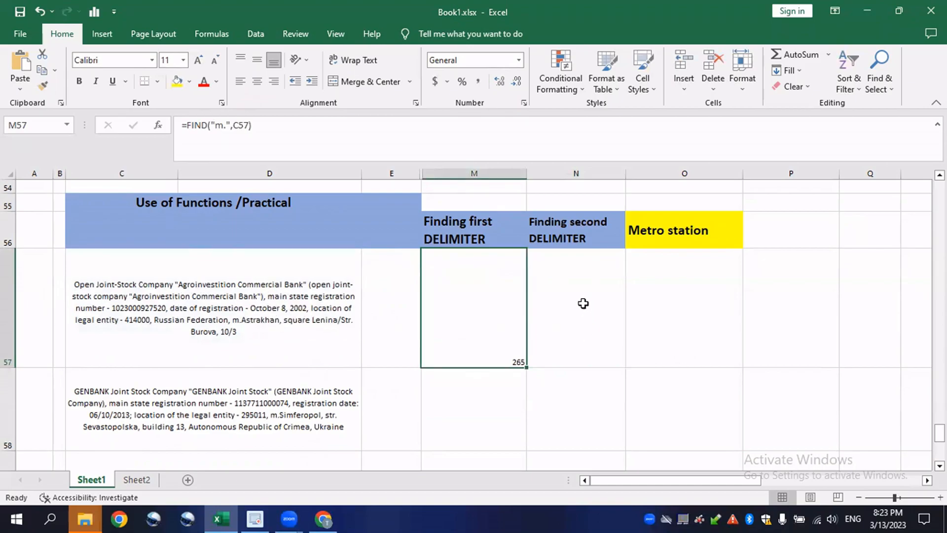
{"action": "left_click", "coordinate": [586, 335]}
{"action": "type", "text": "="}
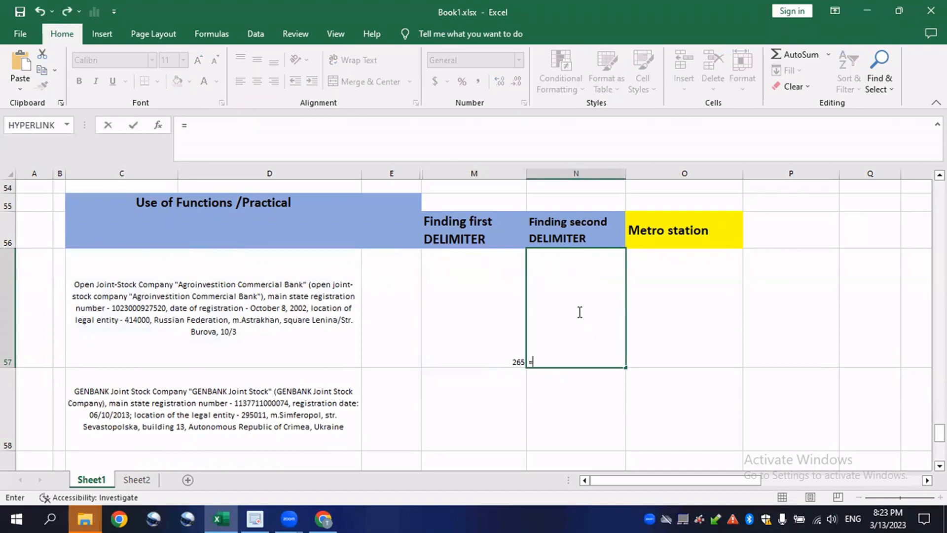
{"action": "type", "text": "FIND(\","}
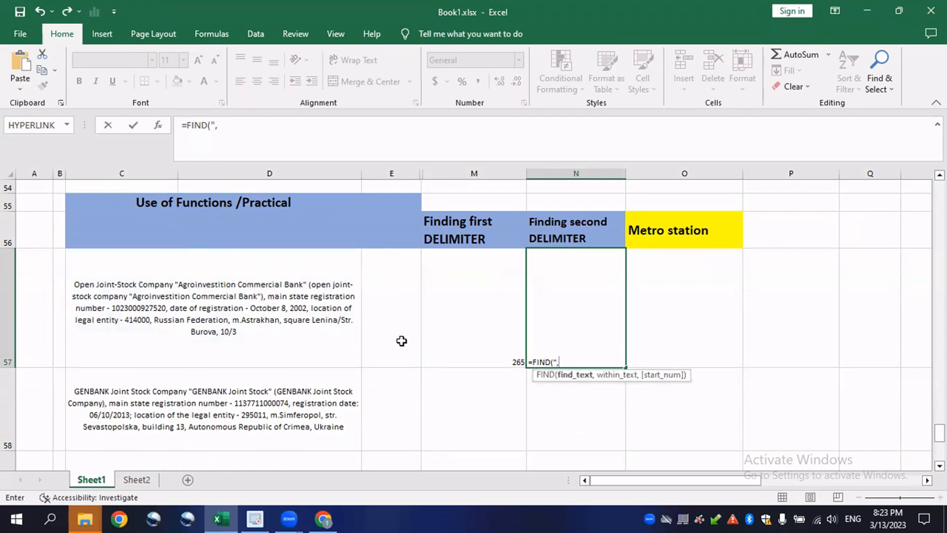
{"action": "type", "text": "\","}
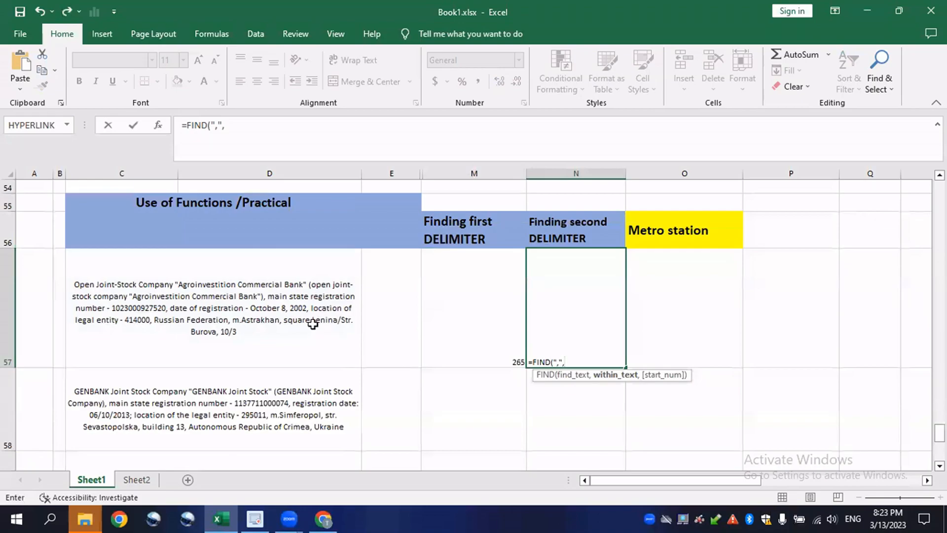
{"action": "left_click", "coordinate": [293, 310]}
{"action": "type", "text": ","}
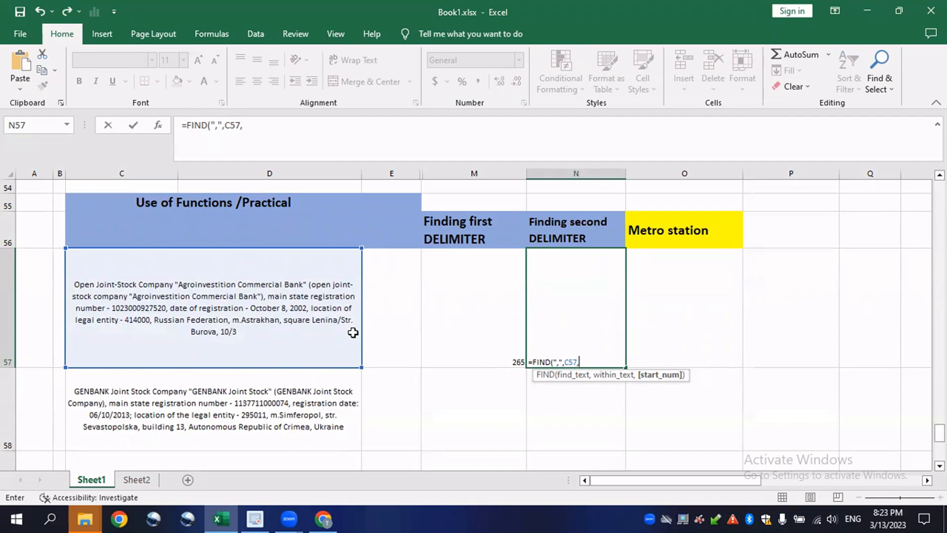
{"action": "left_click", "coordinate": [482, 331]}
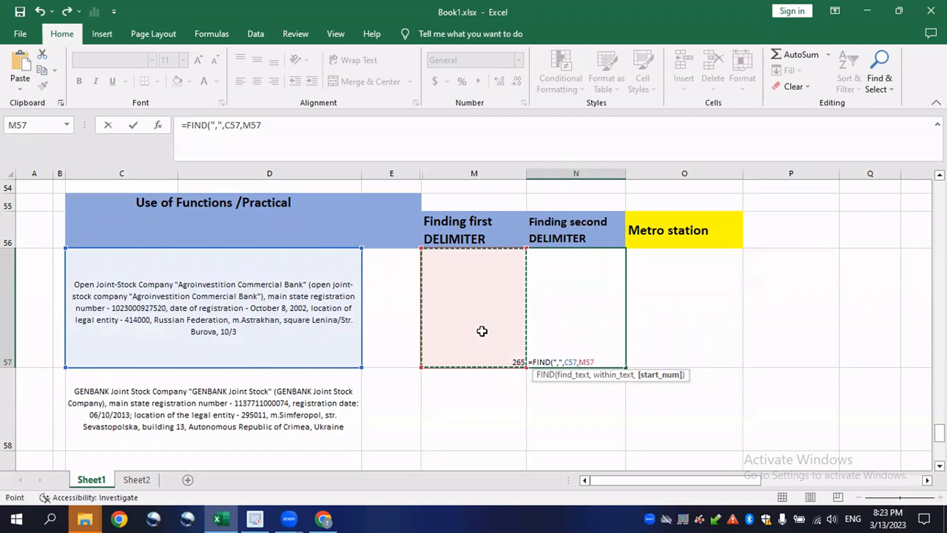
{"action": "type", "text": "+1"}
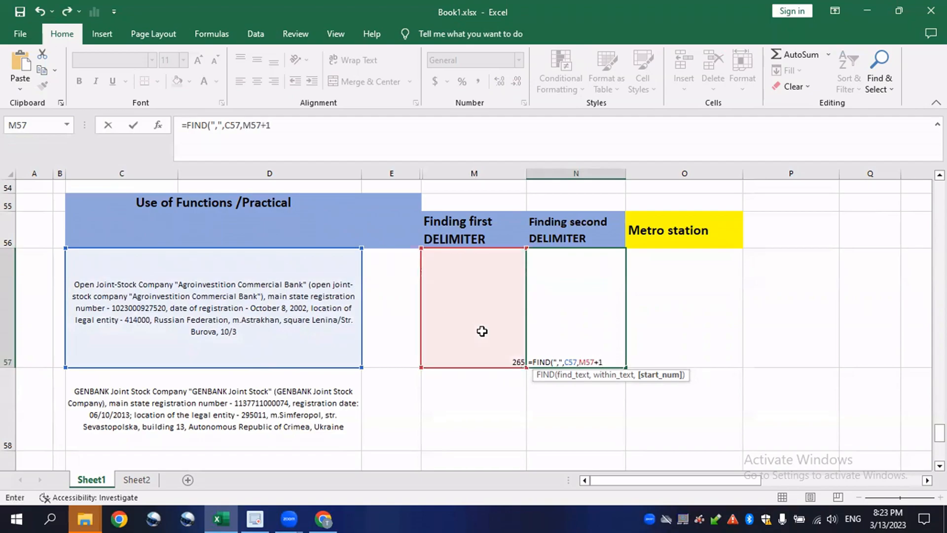
{"action": "key", "text": "Return"}
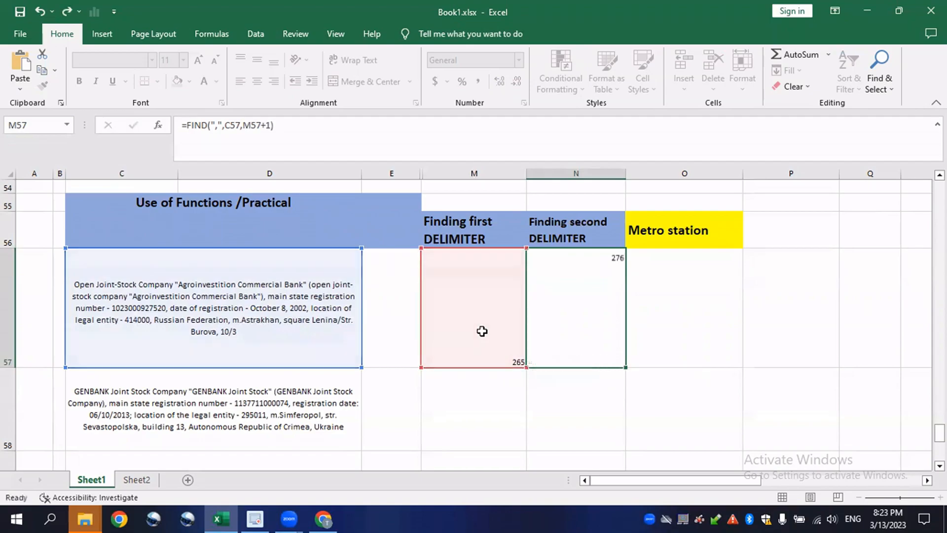
{"action": "left_click", "coordinate": [607, 333]}
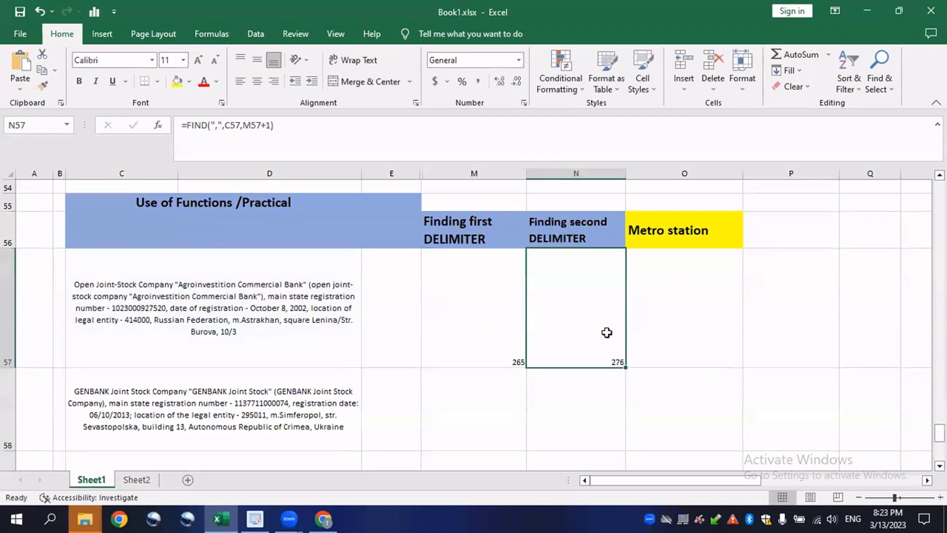
Fill the first and second delimiter formulas from M57 and N57 down to row 59
{"action": "scroll", "coordinate": [548, 332], "scroll_direction": "down", "scroll_amount": 1}
{"action": "left_click", "coordinate": [486, 264]}
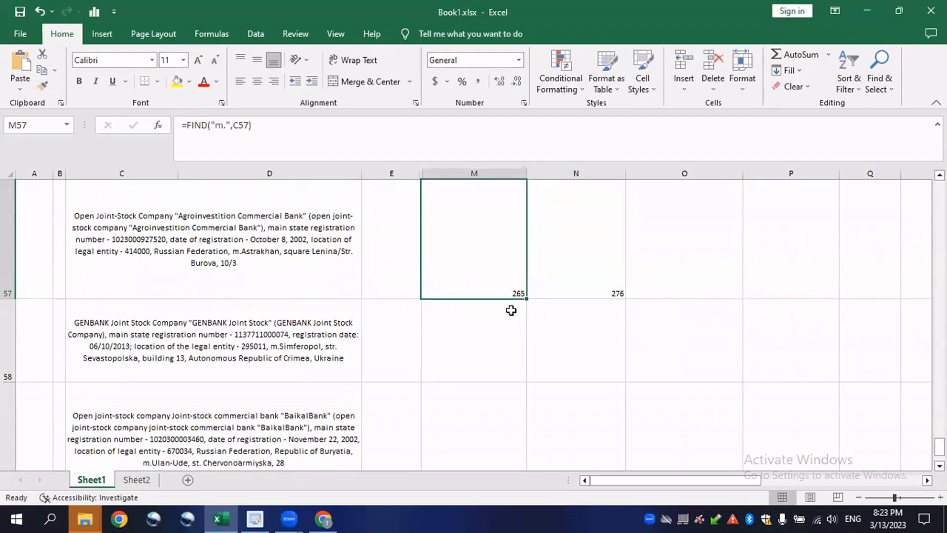
{"action": "left_click_drag", "start_coordinate": [526, 298], "coordinate": [545, 449]}
{"action": "left_click", "coordinate": [615, 266]}
{"action": "left_click_drag", "start_coordinate": [626, 299], "coordinate": [473, 393]}
{"action": "scroll", "coordinate": [477, 383], "scroll_direction": "up", "scroll_amount": 1}
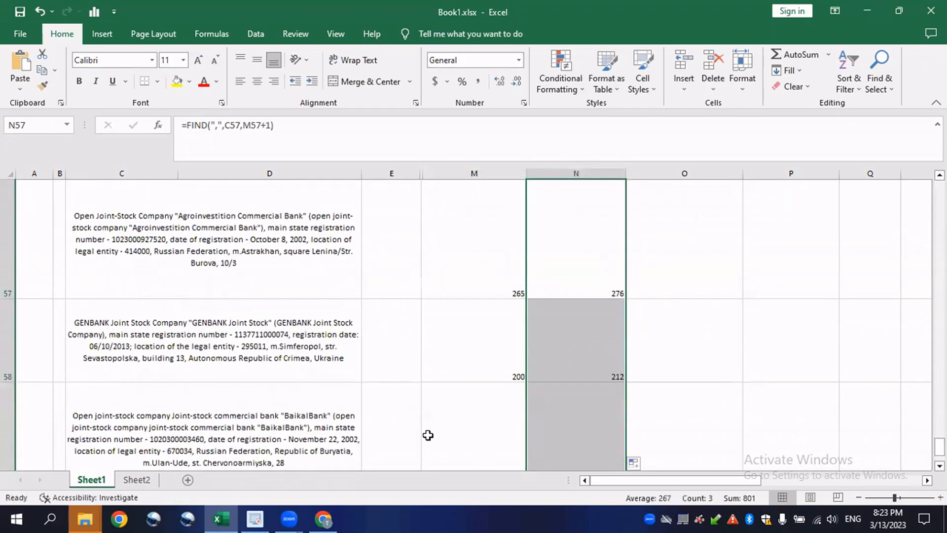
{"action": "scroll", "coordinate": [423, 412], "scroll_direction": "down", "scroll_amount": 1}
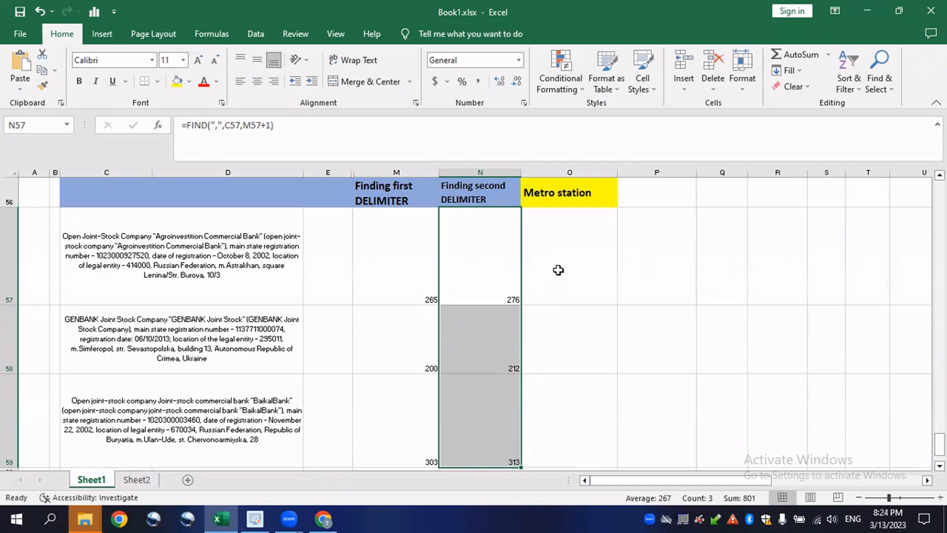
Enter =MID(C57,M57,N57-M57) in O57 to extract the metro station name from the company description
{"action": "left_click", "coordinate": [580, 270]}
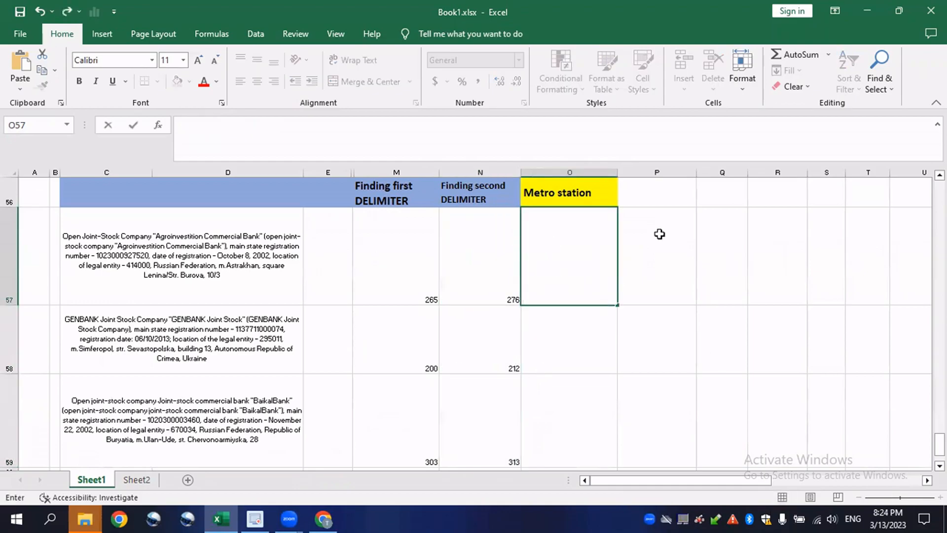
{"action": "left_click", "coordinate": [789, 202]}
{"action": "scroll", "coordinate": [508, 294], "scroll_direction": "up", "scroll_amount": 3}
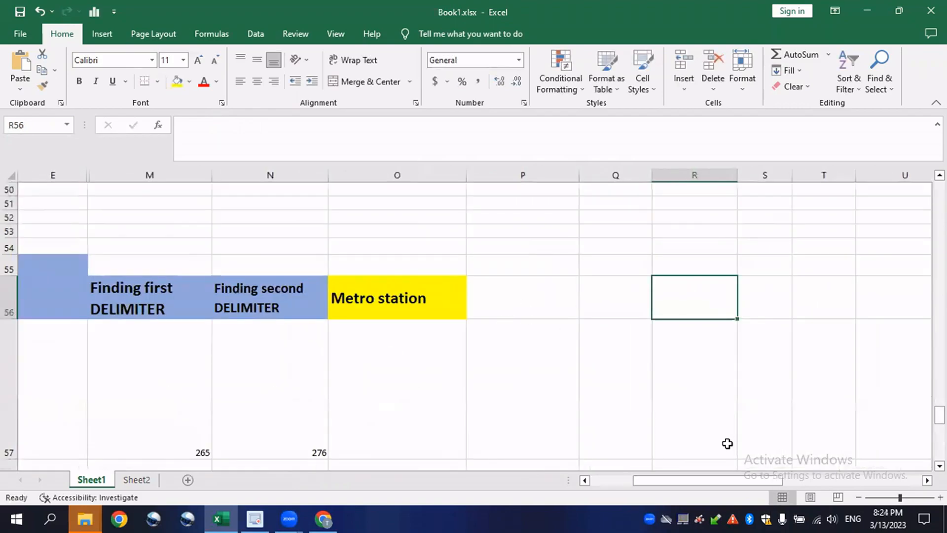
{"action": "left_click_drag", "start_coordinate": [709, 481], "coordinate": [736, 478]}
{"action": "scroll", "coordinate": [776, 417], "scroll_direction": "down", "scroll_amount": 2}
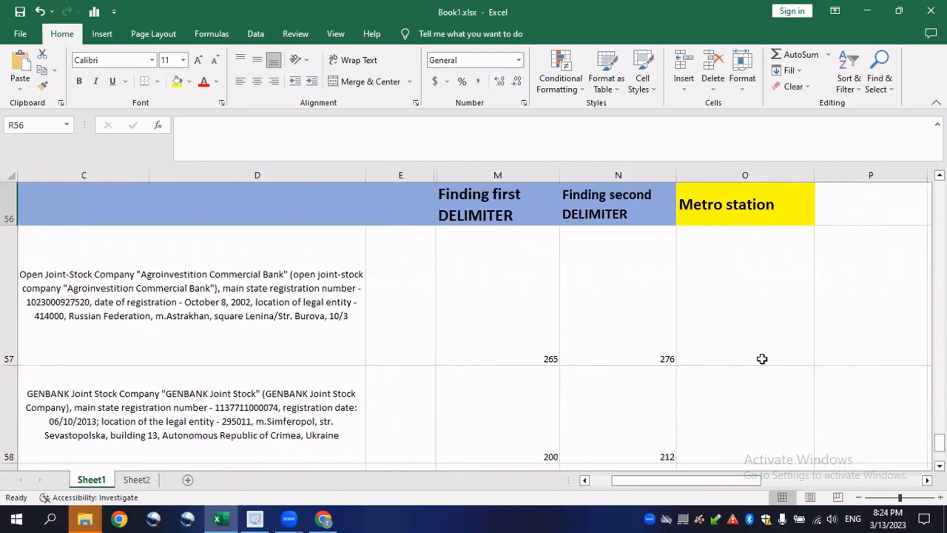
{"action": "left_click", "coordinate": [762, 358]}
{"action": "type", "text": "=MID("}
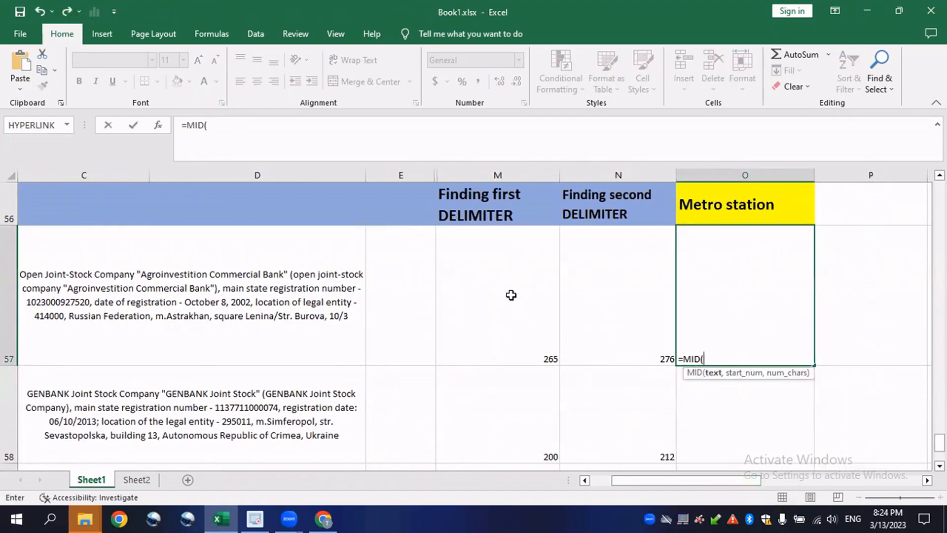
{"action": "left_click", "coordinate": [254, 289]}
{"action": "type", "text": ","}
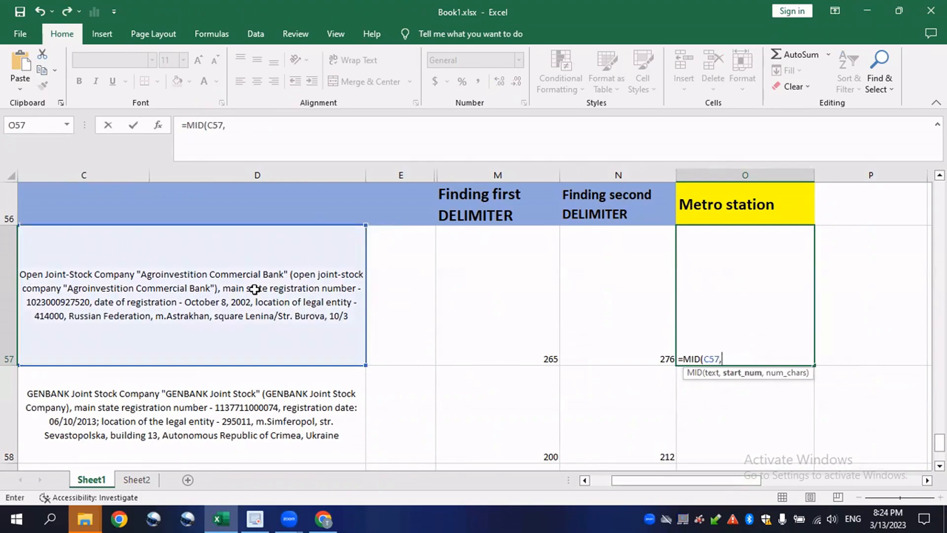
{"action": "left_click", "coordinate": [532, 302]}
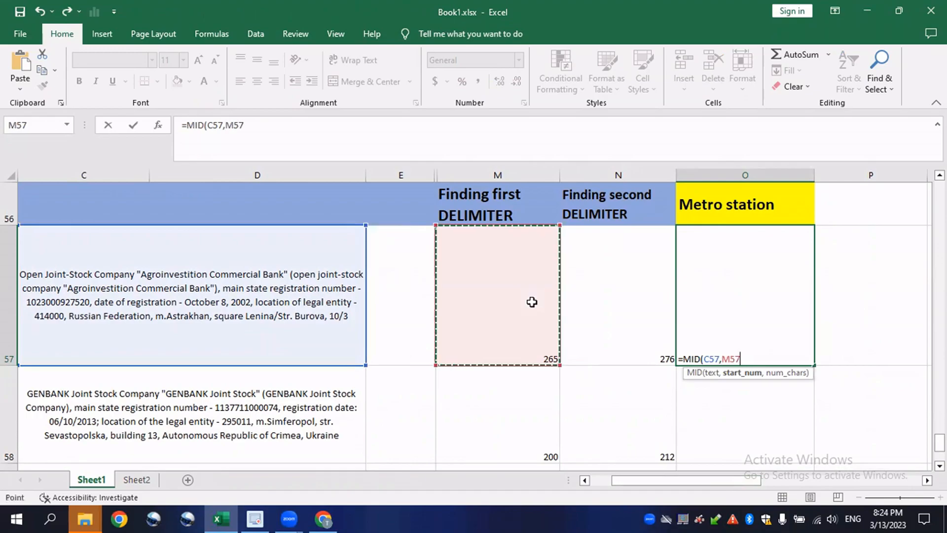
{"action": "type", "text": ","}
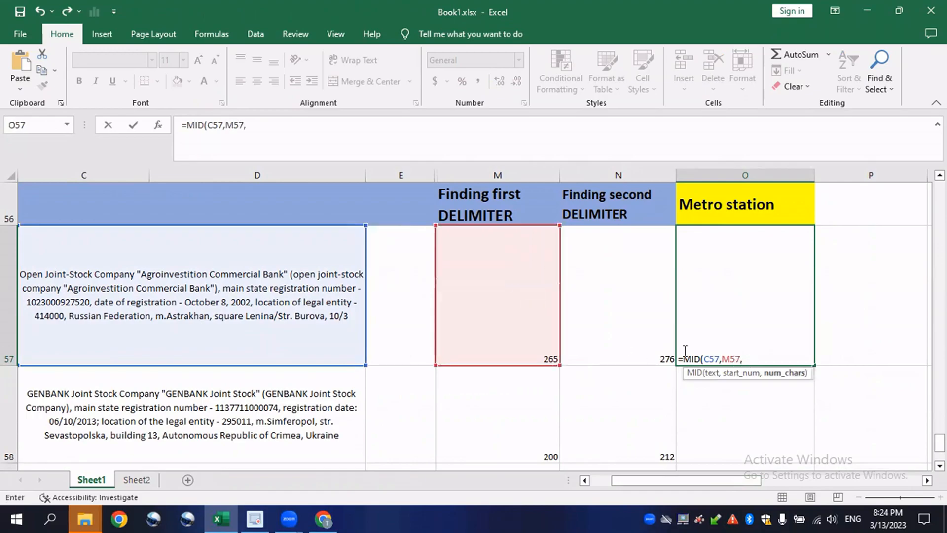
{"action": "left_click", "coordinate": [630, 315]}
{"action": "type", "text": "-"}
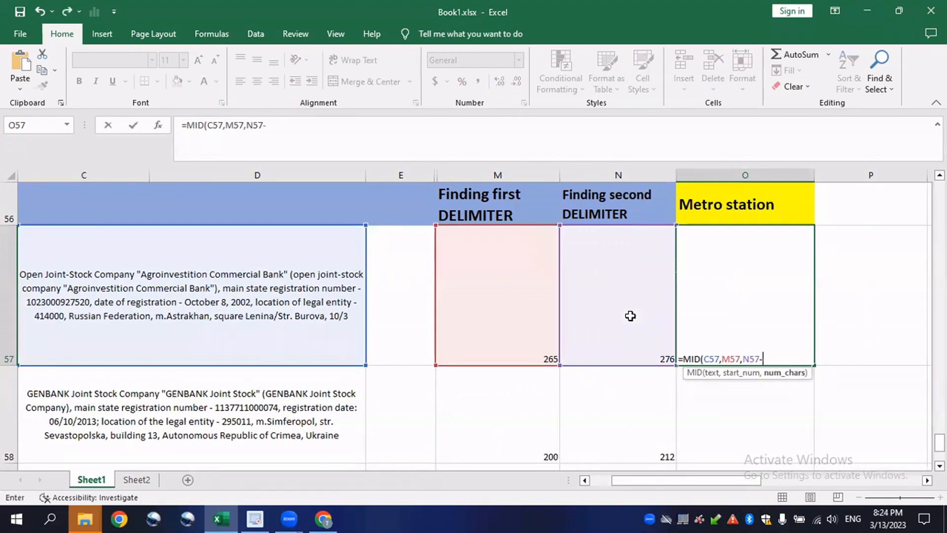
{"action": "left_click", "coordinate": [493, 308]}
{"action": "type", "text": ")"}
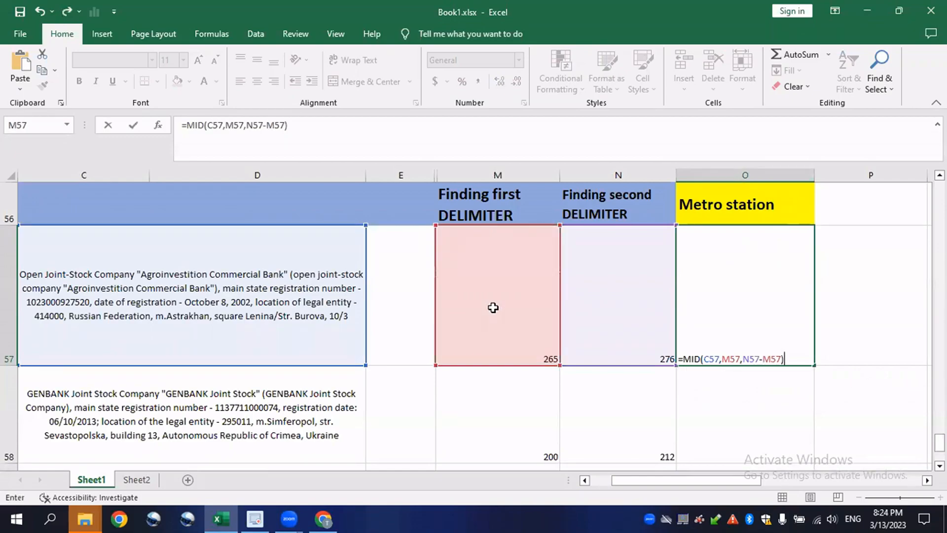
{"action": "key", "text": "Return"}
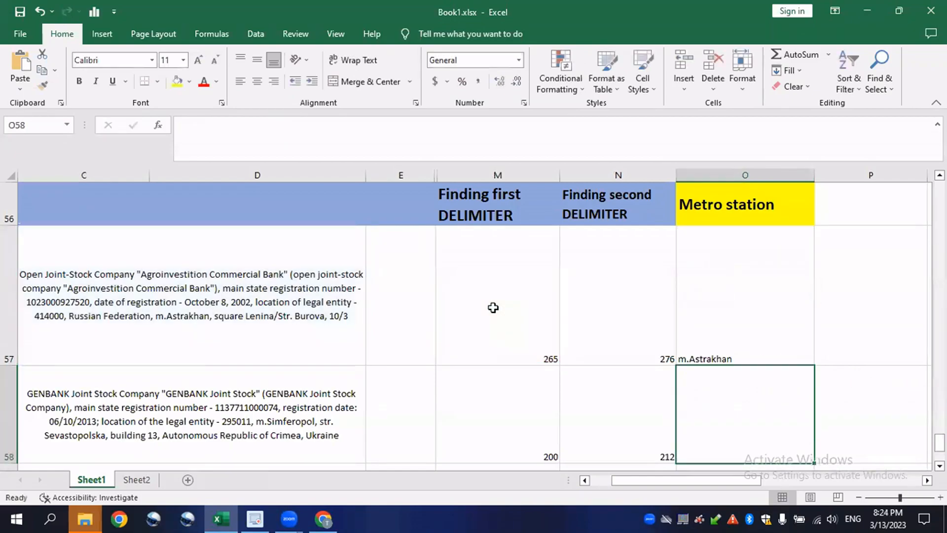
Fill the metro station formula from O57 down to O59
{"action": "left_click", "coordinate": [731, 329]}
{"action": "left_click_drag", "start_coordinate": [813, 369], "coordinate": [795, 406]}
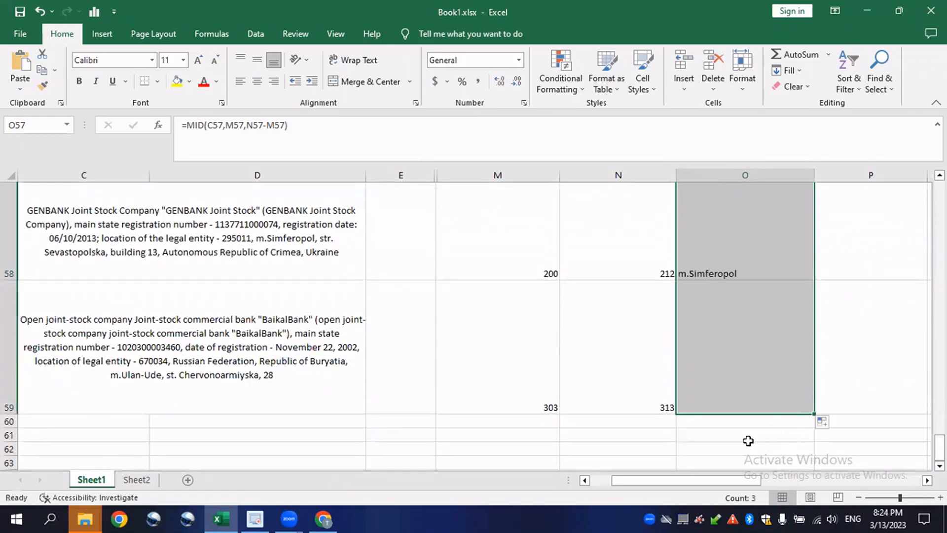
{"action": "scroll", "coordinate": [731, 425], "scroll_direction": "up", "scroll_amount": 2}
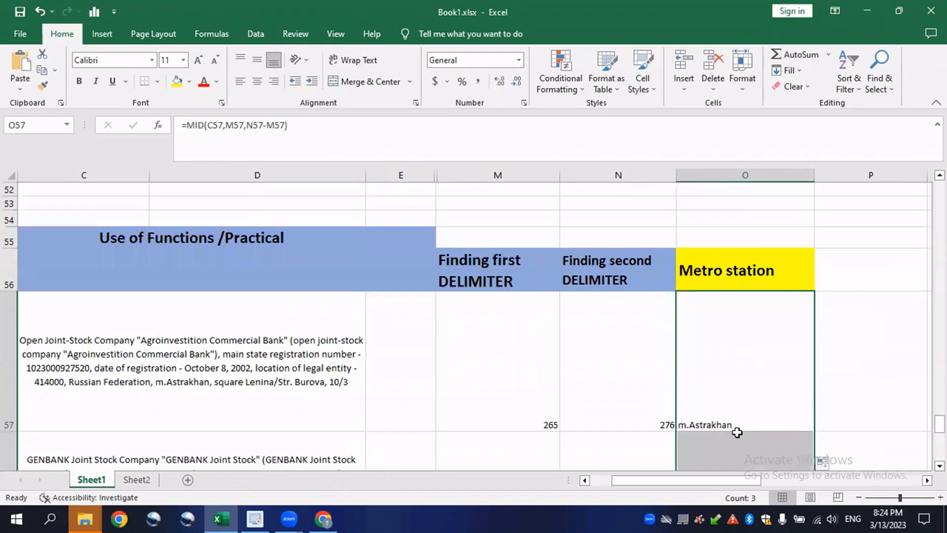
Change the first delimiter formula in M57 to =FIND("m.",C57)+2 so the extraction skips the "m." prefix
{"action": "left_click", "coordinate": [734, 397]}
{"action": "left_click", "coordinate": [496, 381]}
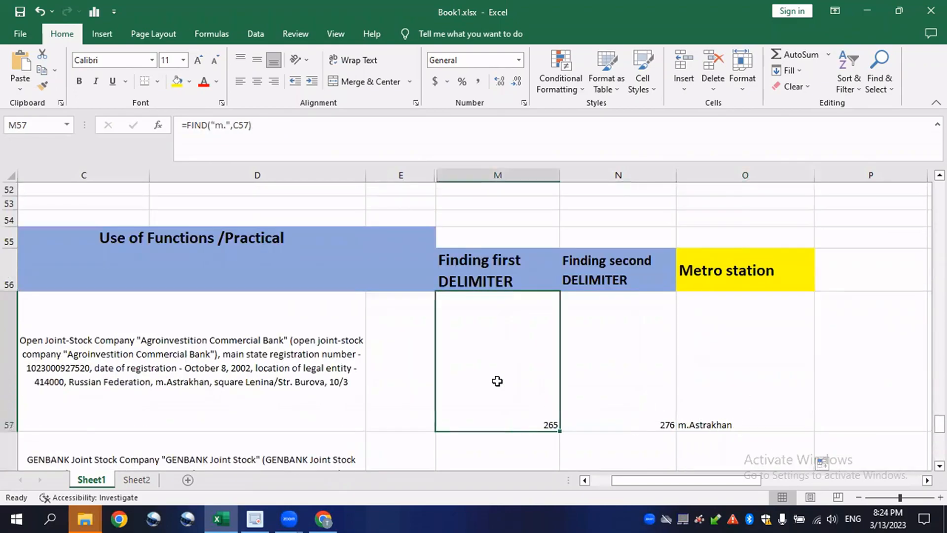
{"action": "double_click", "coordinate": [549, 384]}
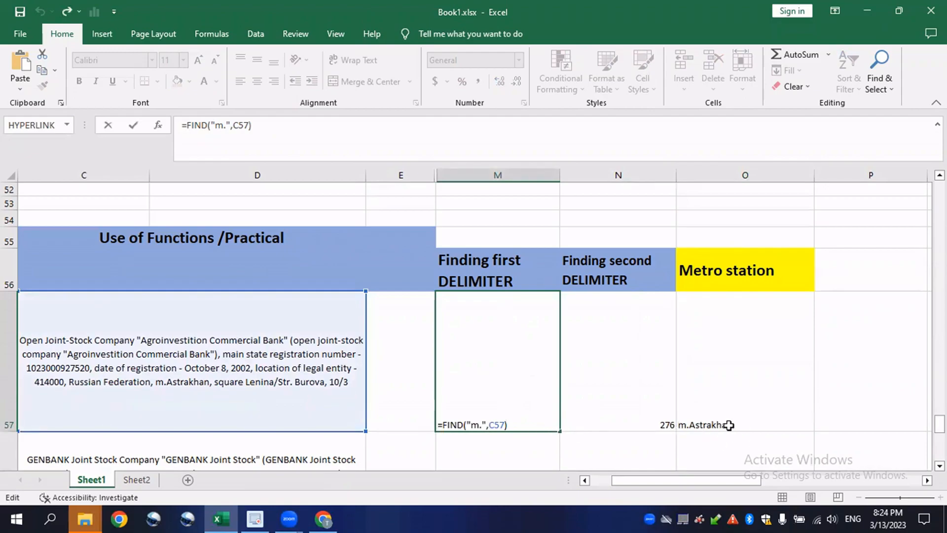
{"action": "key", "text": "Escape"}
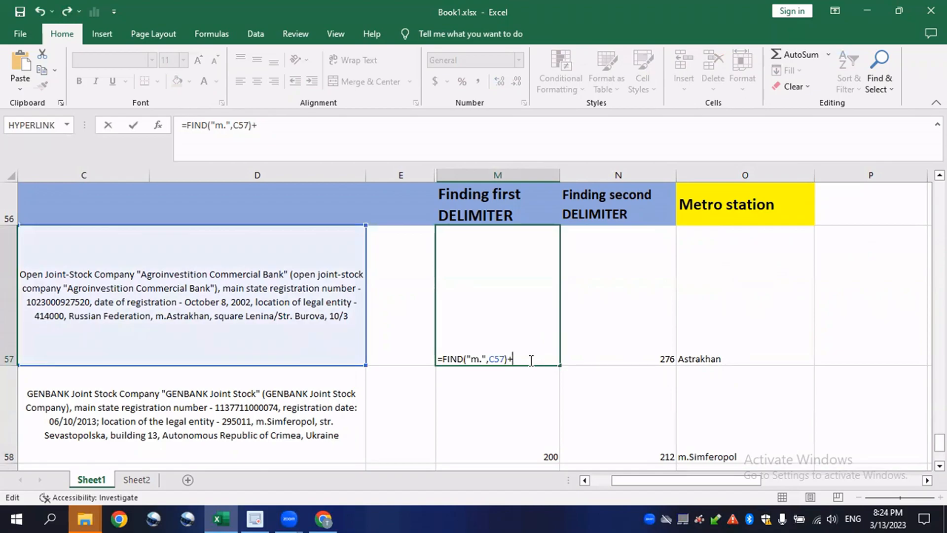
{"action": "key", "text": "Return"}
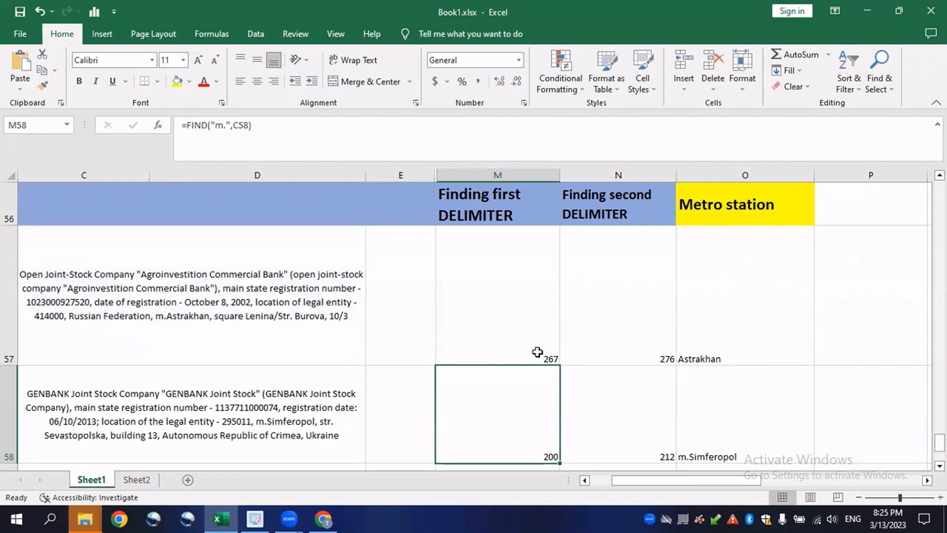
Fill the revised first delimiter formula from M57 down to M59 and check the extracted metro station names
{"action": "left_click", "coordinate": [511, 321]}
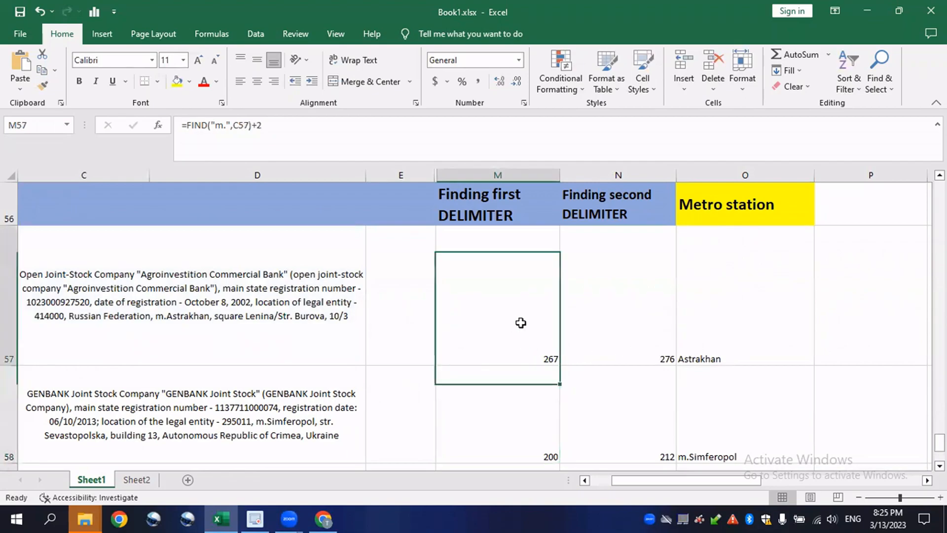
{"action": "left_click_drag", "start_coordinate": [559, 366], "coordinate": [551, 412]}
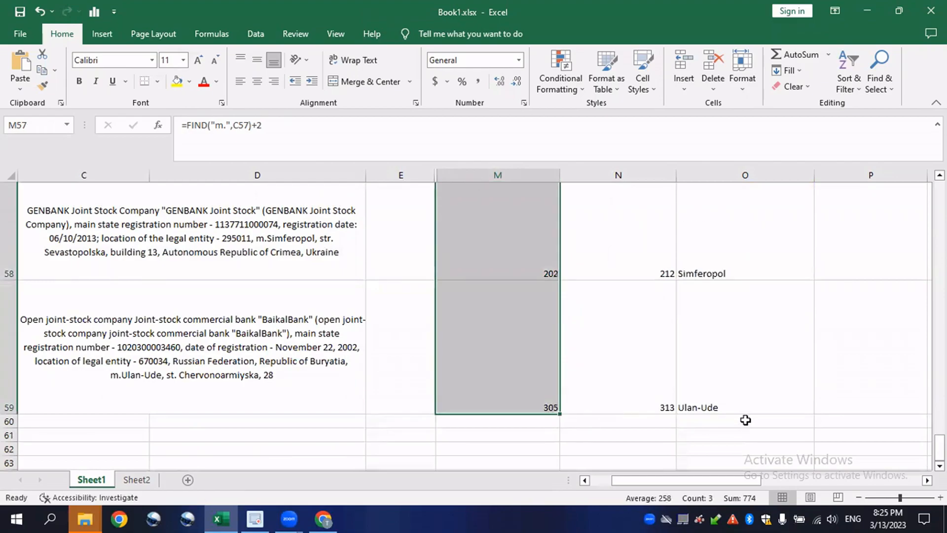
{"action": "scroll", "coordinate": [719, 313], "scroll_direction": "up", "scroll_amount": 1}
{"action": "scroll", "coordinate": [716, 388], "scroll_direction": "down", "scroll_amount": 1}
{"action": "scroll", "coordinate": [720, 315], "scroll_direction": "down", "scroll_amount": 1}
{"action": "scroll", "coordinate": [706, 353], "scroll_direction": "up", "scroll_amount": 3}
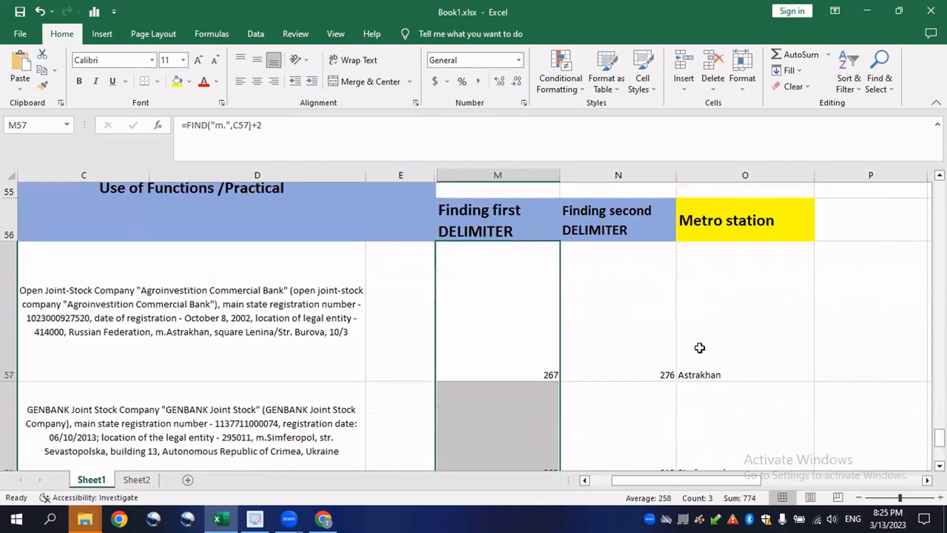
{"action": "left_click", "coordinate": [636, 174]}
{"action": "left_click_drag", "start_coordinate": [636, 173], "coordinate": [501, 176]}
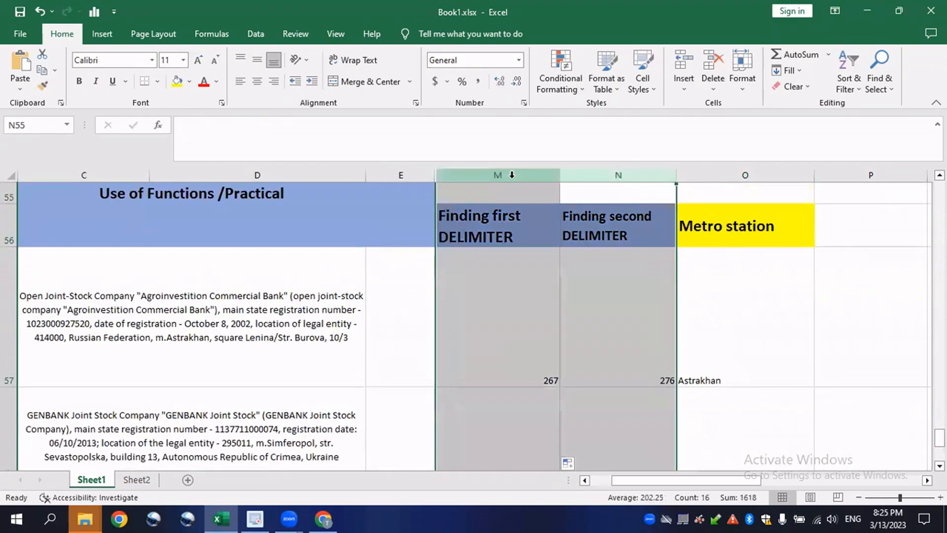
{"action": "scroll", "coordinate": [668, 281], "scroll_direction": "down", "scroll_amount": 1}
{"action": "scroll", "coordinate": [681, 301], "scroll_direction": "up", "scroll_amount": 1}
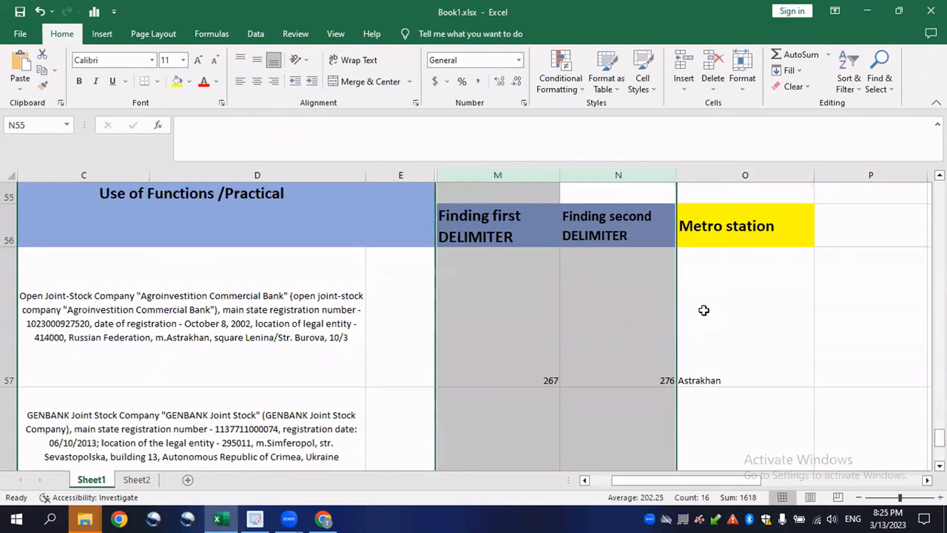
{"action": "left_click", "coordinate": [790, 368]}
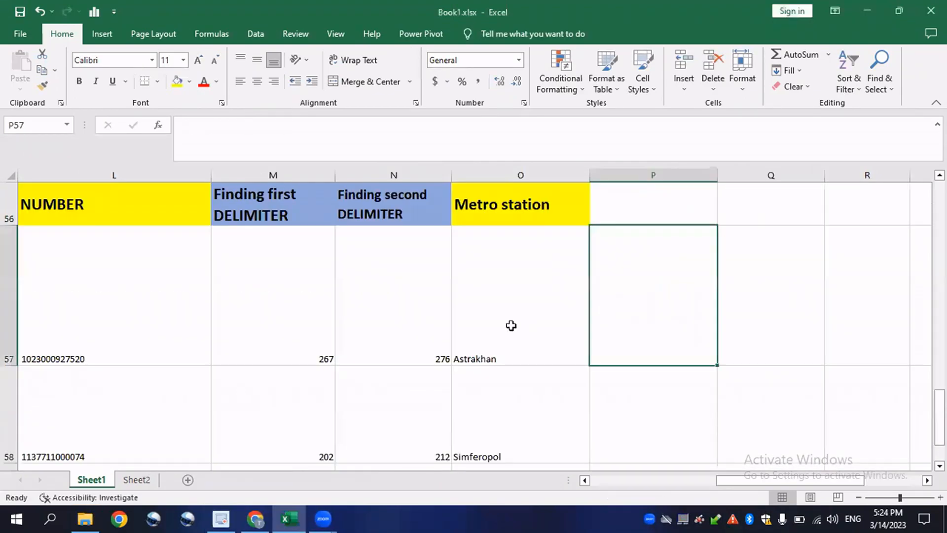
{"action": "left_click", "coordinate": [533, 346]}
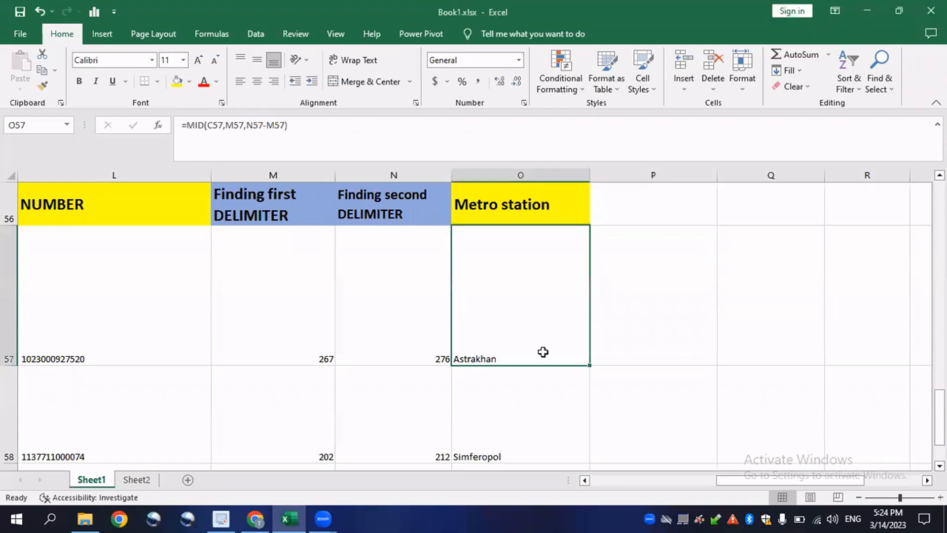
{"action": "scroll", "coordinate": [543, 351], "scroll_direction": "down", "scroll_amount": 1}
{"action": "scroll", "coordinate": [544, 349], "scroll_direction": "up", "scroll_amount": 1}
{"action": "left_click", "coordinate": [619, 342]}
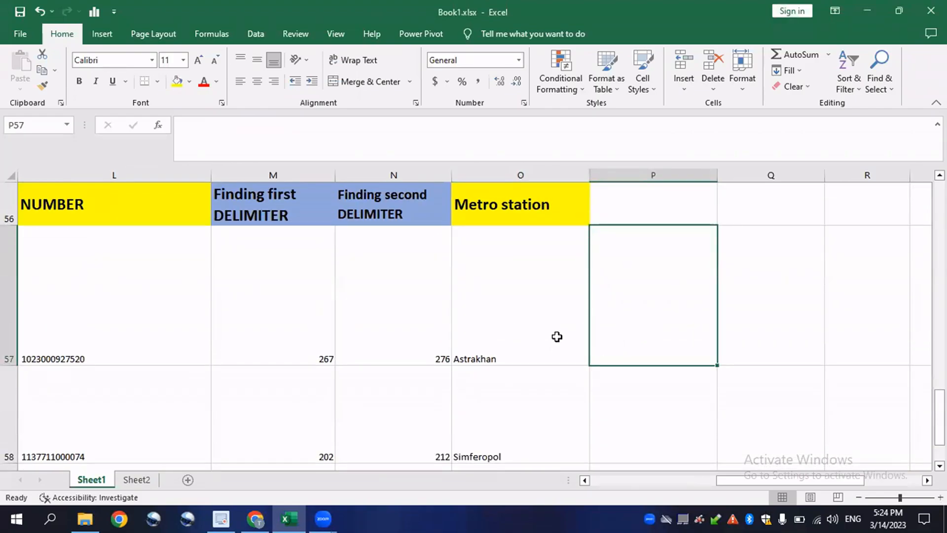
{"action": "left_click", "coordinate": [528, 321]}
{"action": "left_click", "coordinate": [503, 424]}
Enter =IF(O57="Astrakhan", "South", "West") in P57 to assign a region to the metro station
{"action": "left_click", "coordinate": [632, 310]}
{"action": "double_click", "coordinate": [647, 294]}
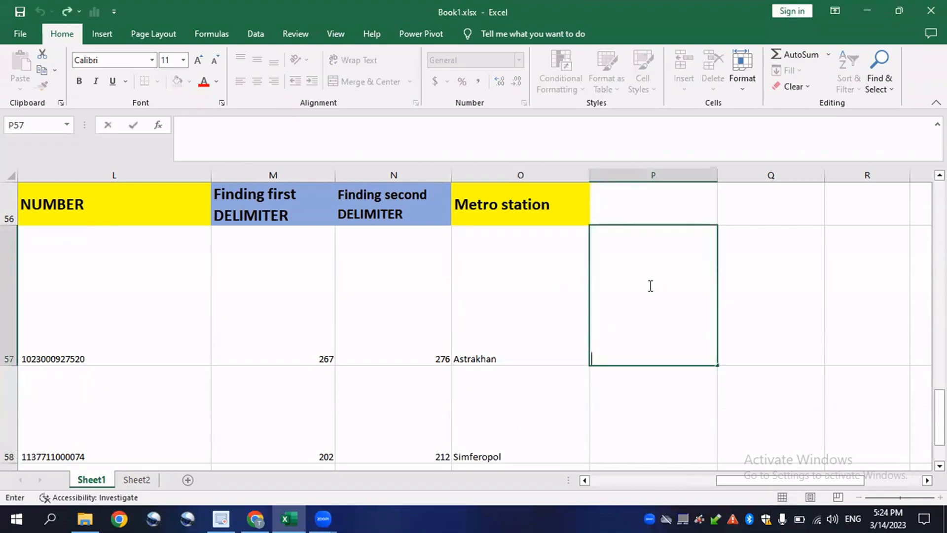
{"action": "type", "text": "=i"}
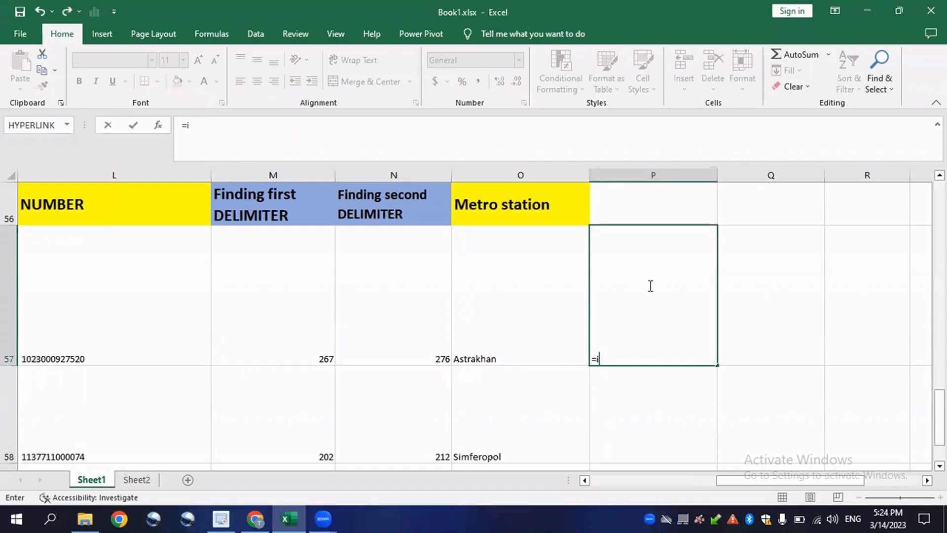
{"action": "type", "text": "IF"}
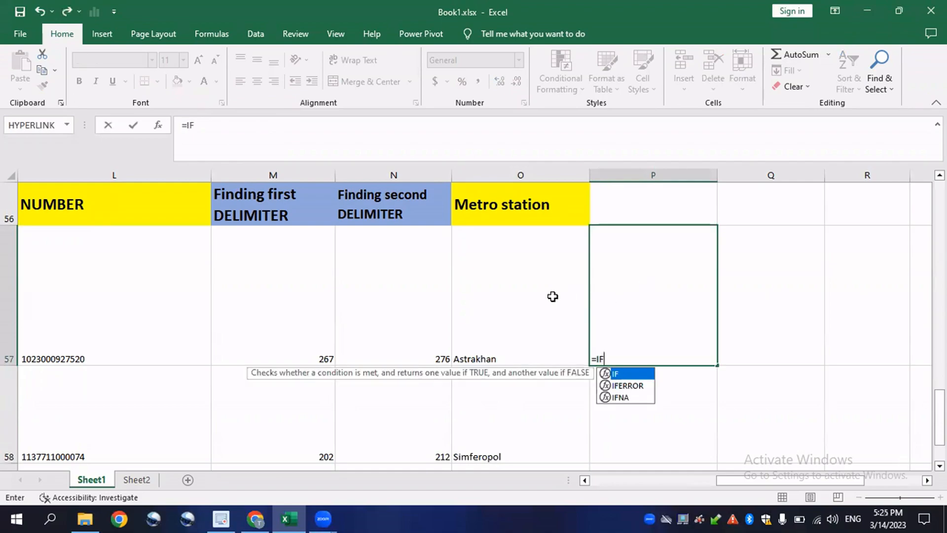
{"action": "type", "text": "("}
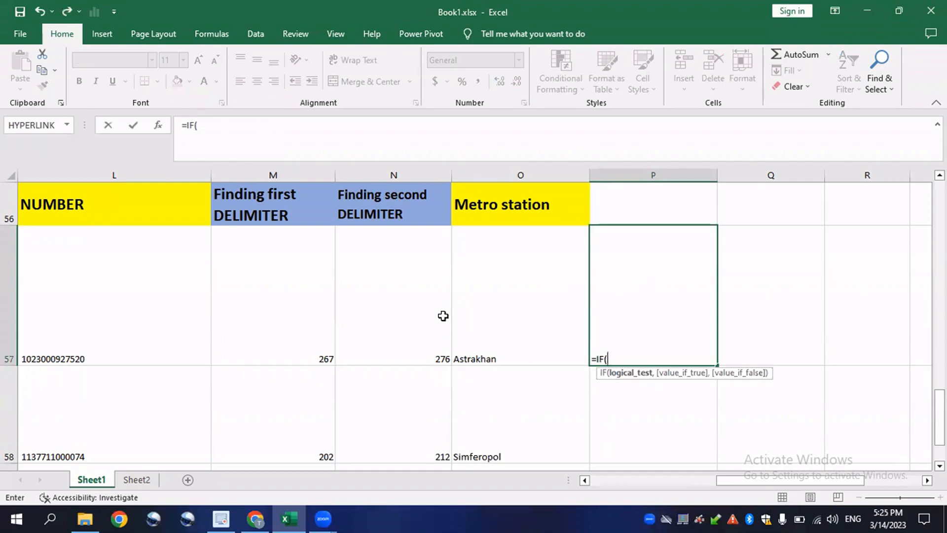
{"action": "left_click", "coordinate": [486, 314]}
{"action": "type", "text": "=\"As"}
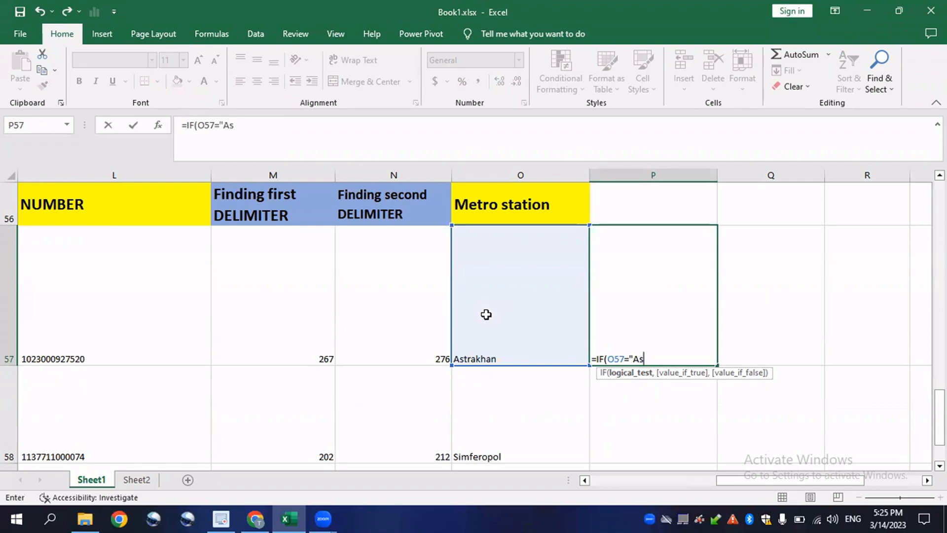
{"action": "type", "text": "trakhan\","}
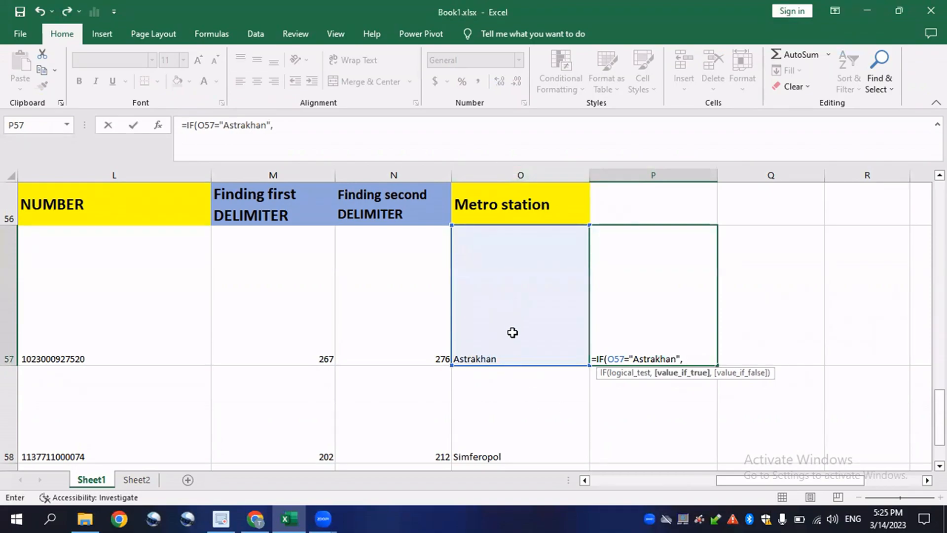
{"action": "type", "text": "\"South\""}
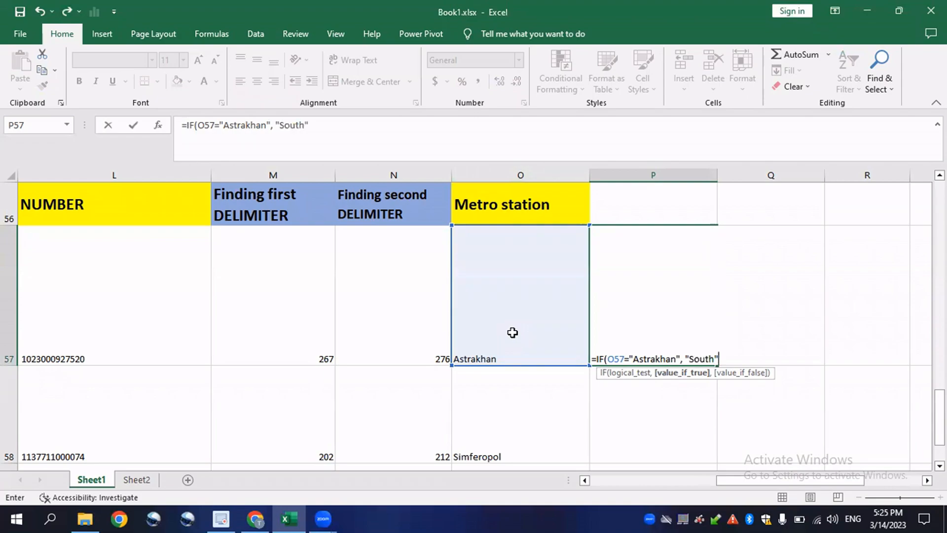
{"action": "type", "text": ", \"West\""}
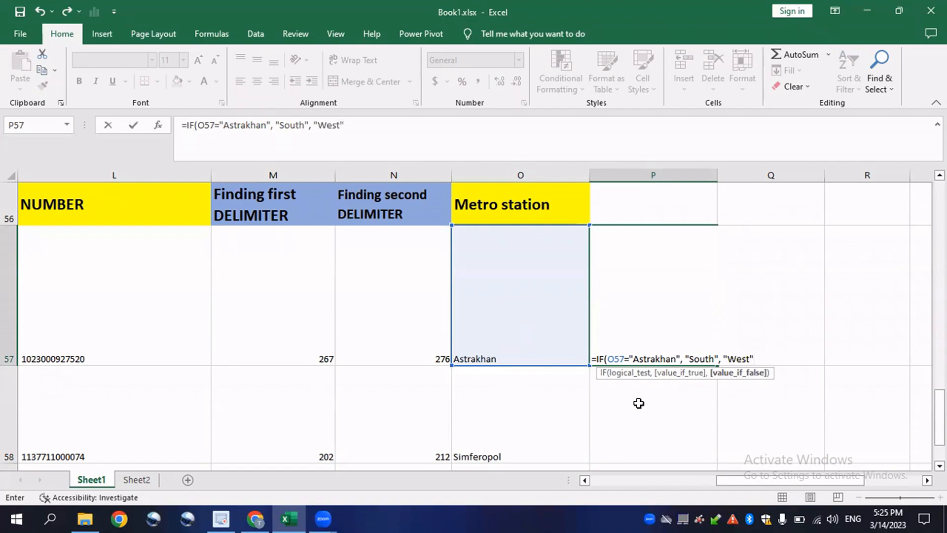
{"action": "key", "text": "Return"}
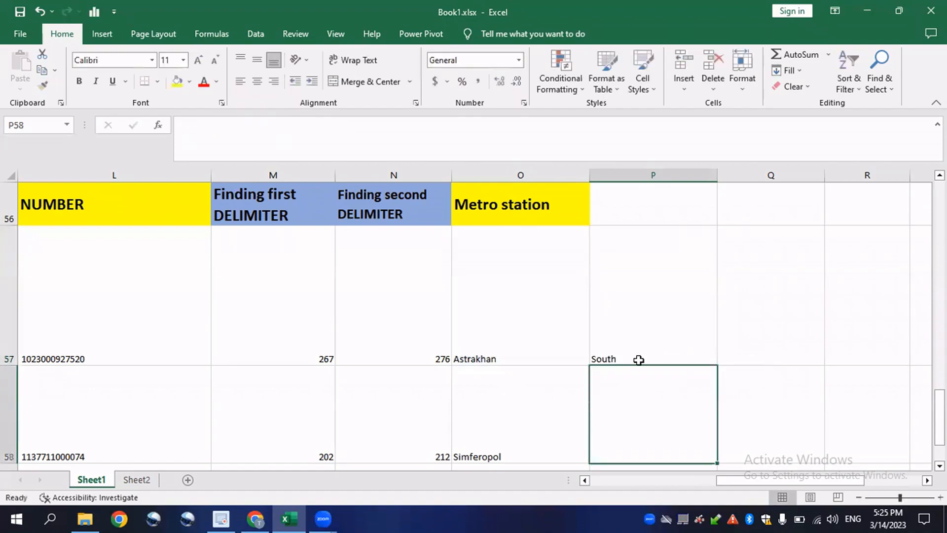
Fill the region formula from P57 down to P68
{"action": "left_click", "coordinate": [708, 299]}
{"action": "left_click_drag", "start_coordinate": [716, 367], "coordinate": [706, 450]}
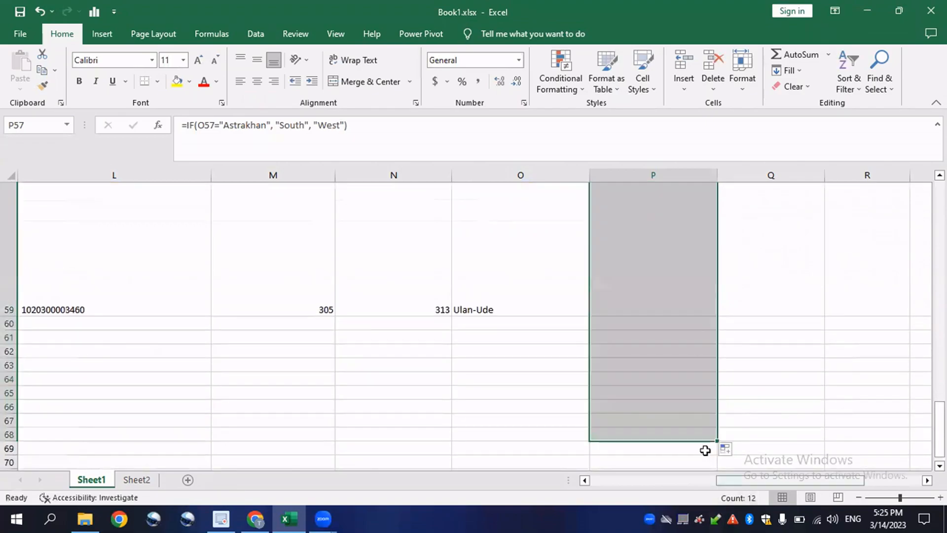
{"action": "scroll", "coordinate": [618, 432], "scroll_direction": "up", "scroll_amount": 1}
{"action": "left_click", "coordinate": [637, 443]}
Examine the region results in column P against the metro stations in column O, including the empty rows from row 60 down
{"action": "scroll", "coordinate": [475, 408], "scroll_direction": "down", "scroll_amount": 3}
{"action": "left_click", "coordinate": [513, 233]}
{"action": "scroll", "coordinate": [639, 310], "scroll_direction": "up", "scroll_amount": 1}
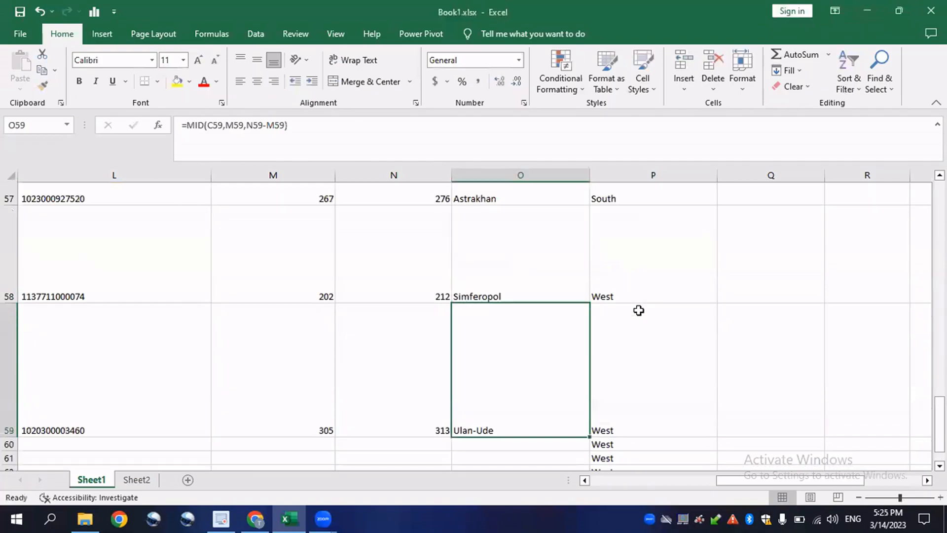
{"action": "scroll", "coordinate": [639, 310], "scroll_direction": "up", "scroll_amount": 2}
{"action": "left_click", "coordinate": [611, 452]}
{"action": "left_click", "coordinate": [633, 398]}
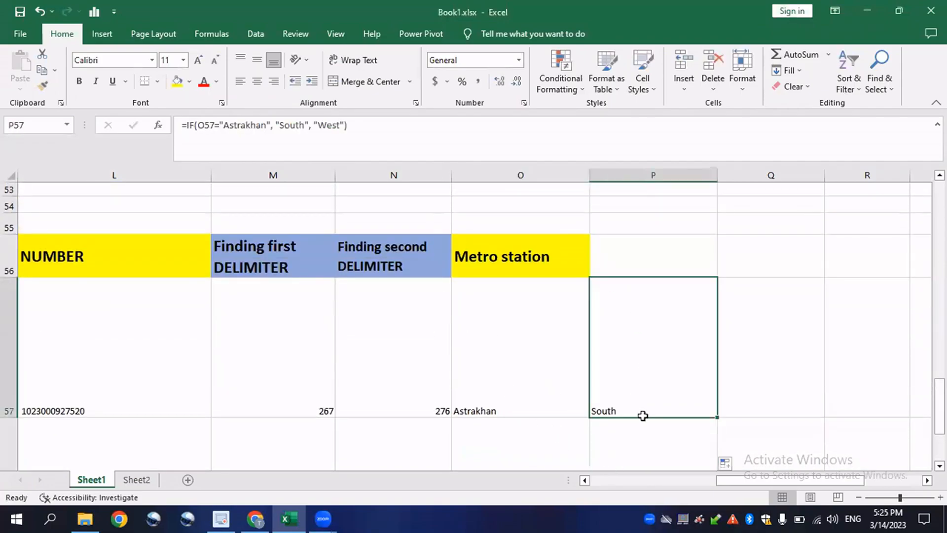
{"action": "scroll", "coordinate": [643, 415], "scroll_direction": "down", "scroll_amount": 1}
{"action": "left_click", "coordinate": [641, 393]}
{"action": "scroll", "coordinate": [603, 414], "scroll_direction": "down", "scroll_amount": 1}
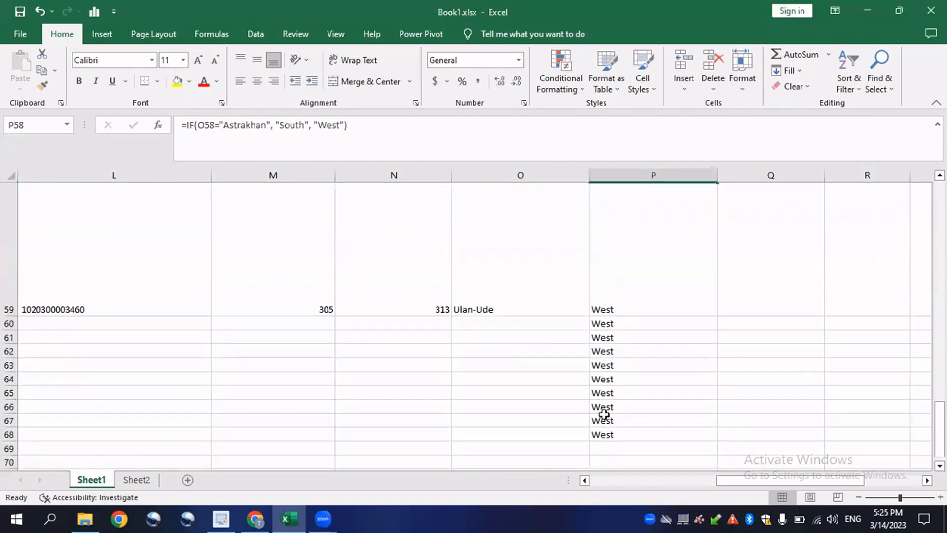
{"action": "left_click_drag", "start_coordinate": [411, 329], "coordinate": [509, 404]}
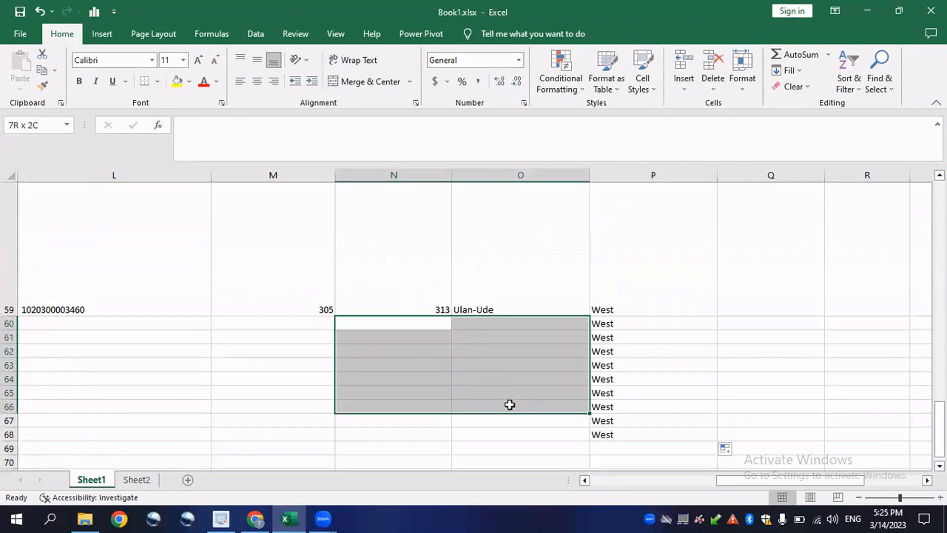
{"action": "left_click", "coordinate": [661, 339]}
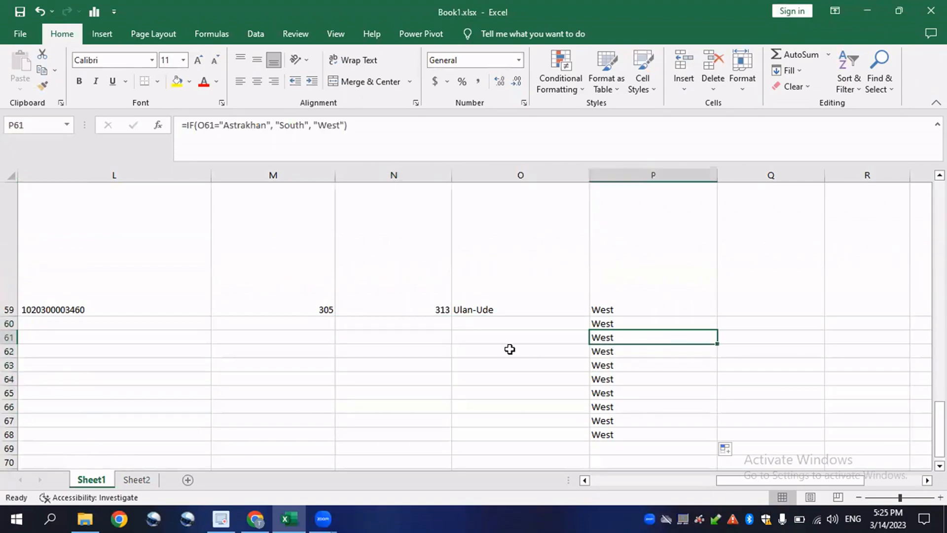
{"action": "left_click_drag", "start_coordinate": [438, 332], "coordinate": [548, 348]}
{"action": "left_click", "coordinate": [665, 335]}
{"action": "left_click", "coordinate": [626, 320]}
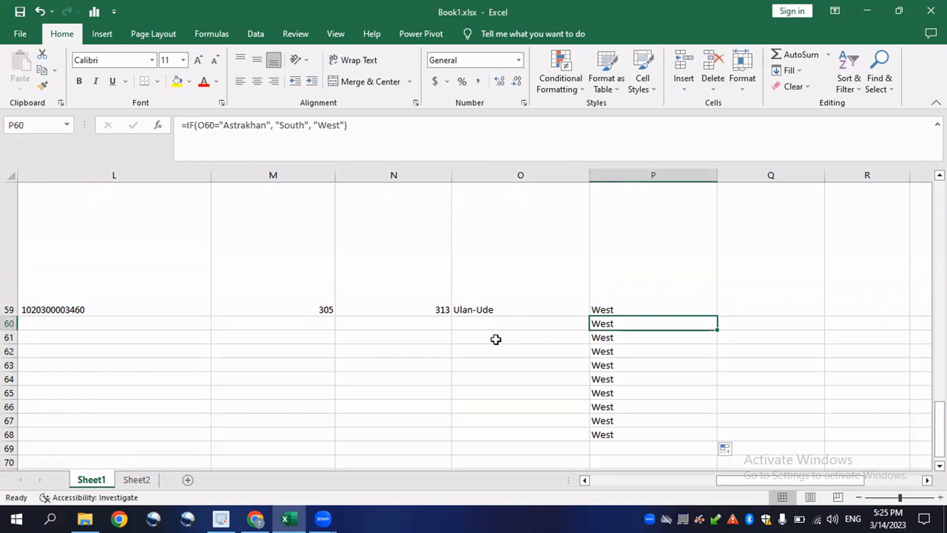
{"action": "left_click", "coordinate": [436, 328]}
{"action": "scroll", "coordinate": [638, 341], "scroll_direction": "up", "scroll_amount": 1}
Change the P57 formula to =IF(O57="", "Blank", IF(O57="Astrakhan", "South", "West")) so empty station cells are handled separately
{"action": "left_click", "coordinate": [610, 352]}
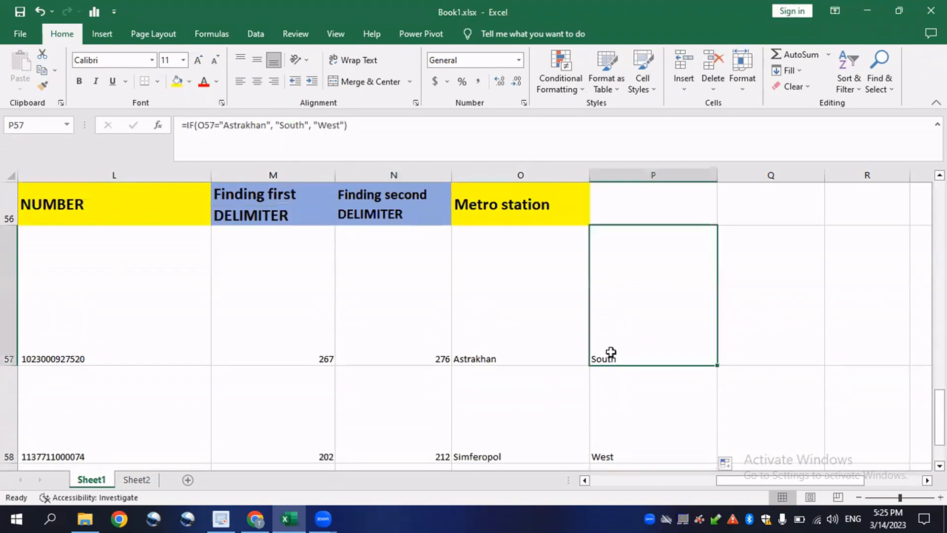
{"action": "double_click", "coordinate": [610, 353]}
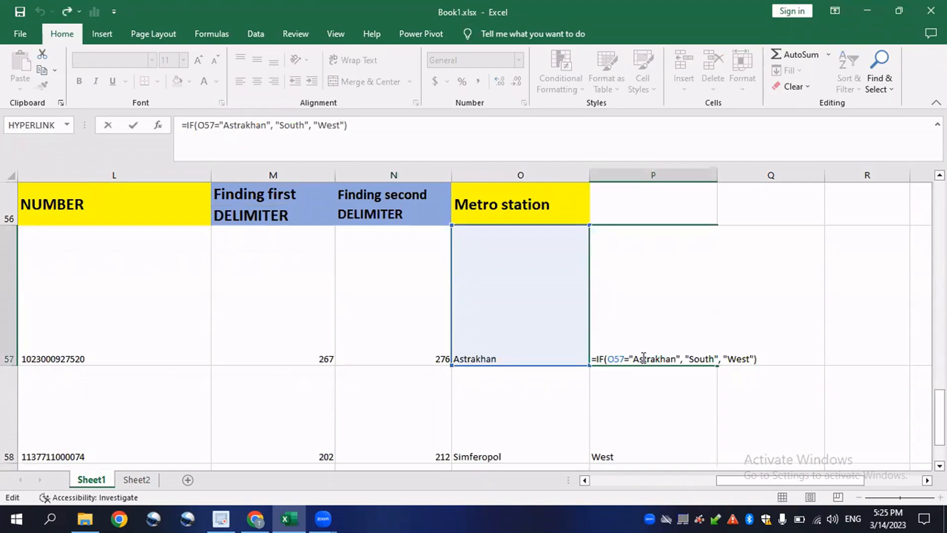
{"action": "left_click", "coordinate": [184, 123]}
{"action": "type", "text": "I"}
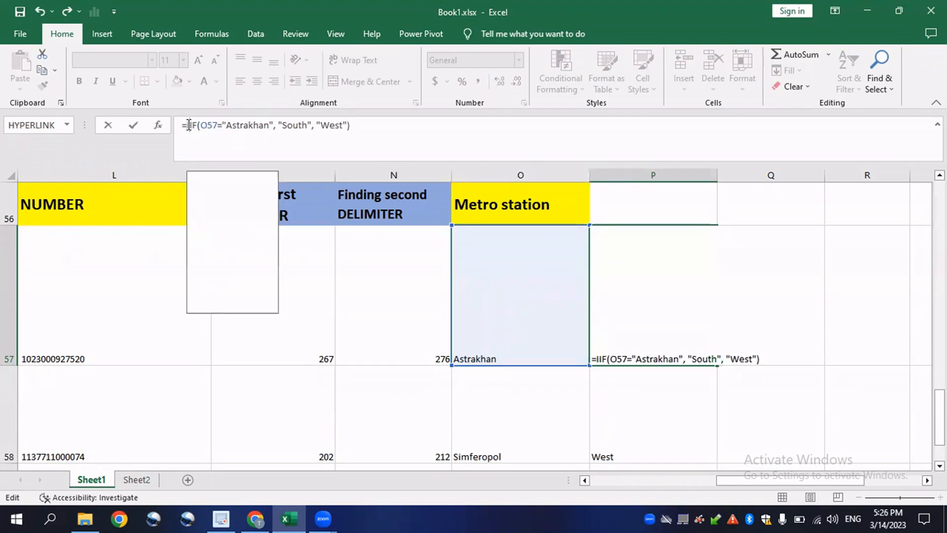
{"action": "type", "text": "F("}
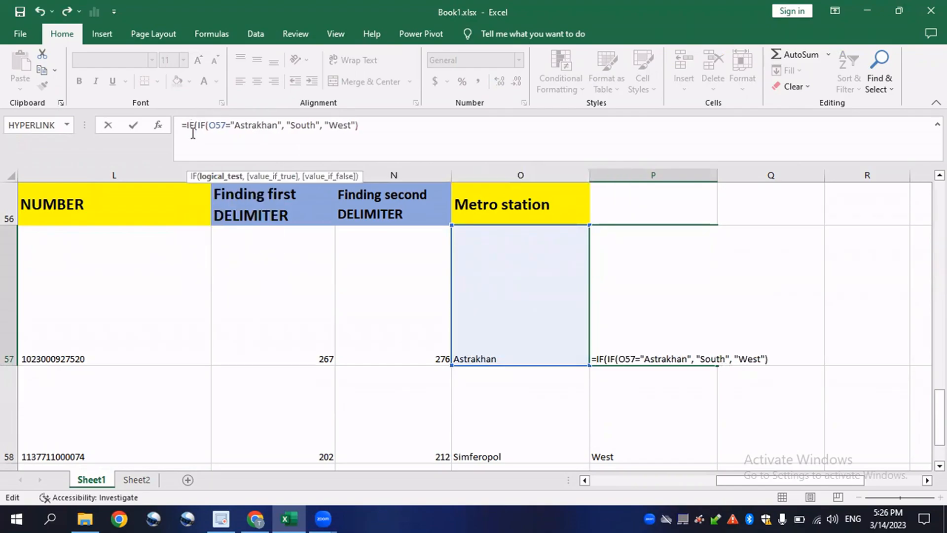
{"action": "left_click", "coordinate": [531, 331]}
{"action": "type", "text": "=\"\""}
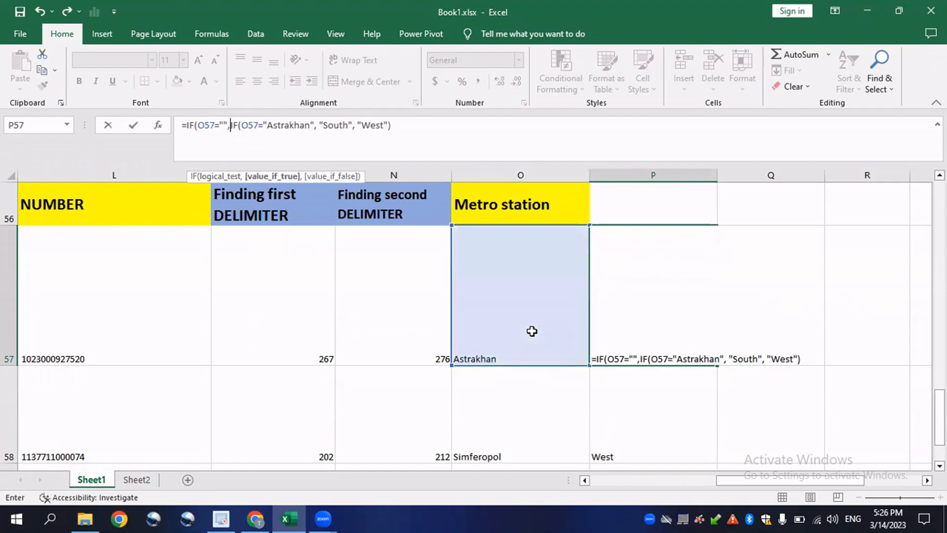
{"action": "type", "text": ", \""}
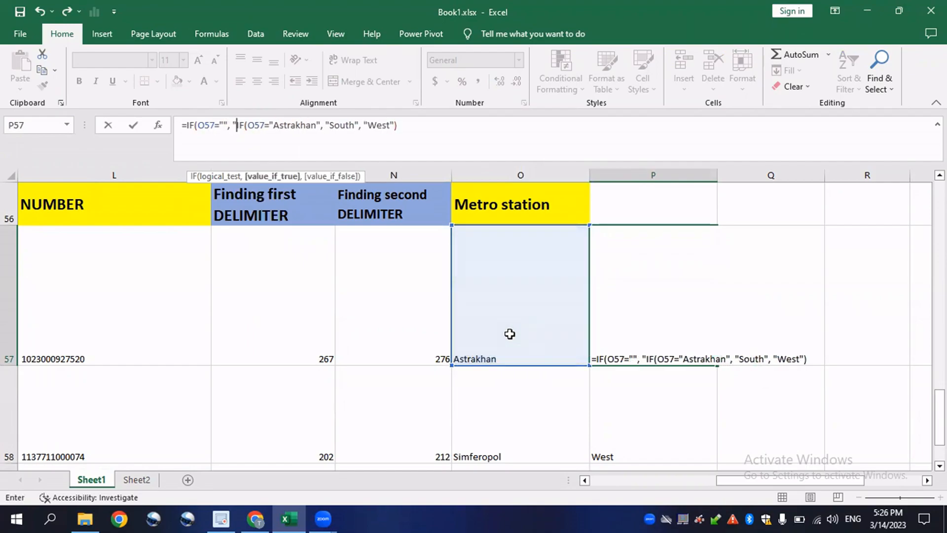
{"action": "type", "text": "b"}
{"action": "key", "text": "BackSpace"}
{"action": "type", "text": "B"}
{"action": "type", "text": "LANK"}
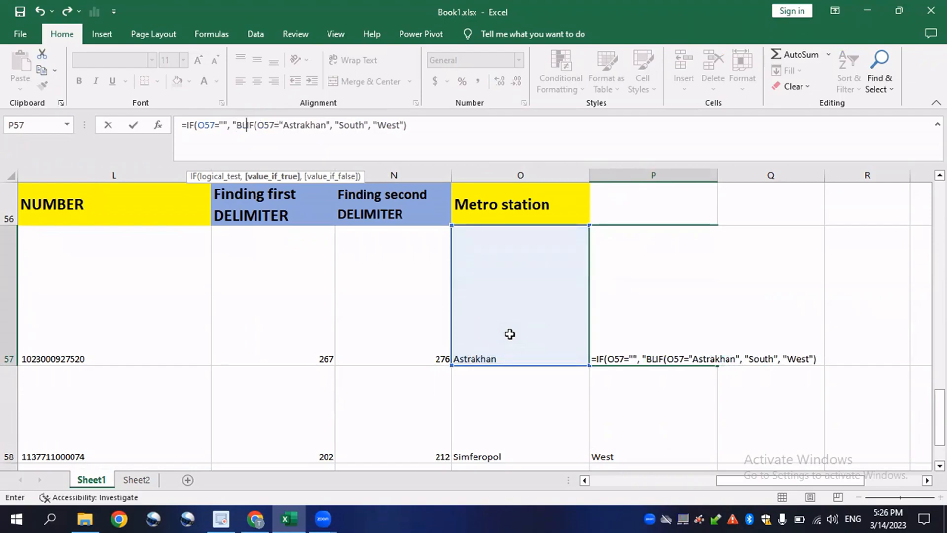
{"action": "key", "text": "BackSpace"}
{"action": "key", "text": "BackSpace"}
{"action": "key", "text": "BackSpace"}
{"action": "key", "text": "BackSpace"}
{"action": "type", "text": "lank\""}
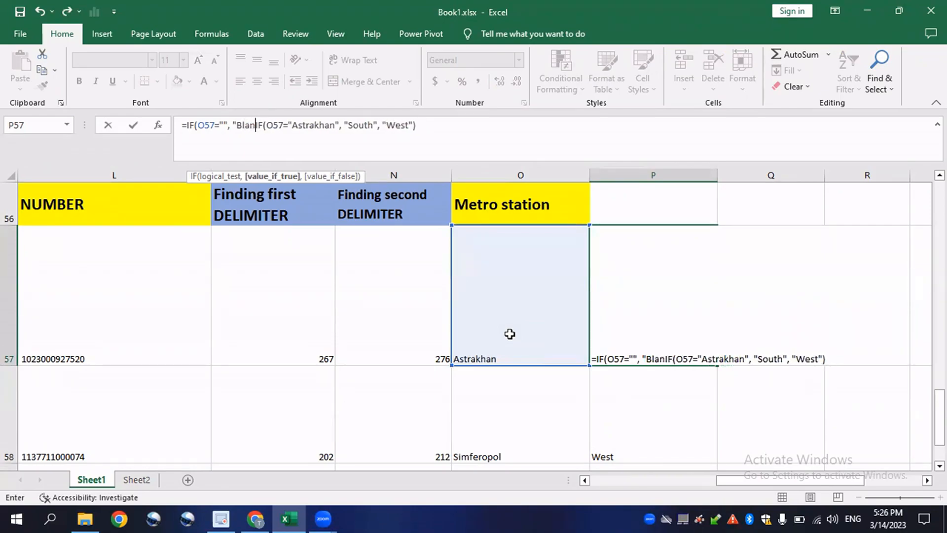
{"action": "type", "text": ","}
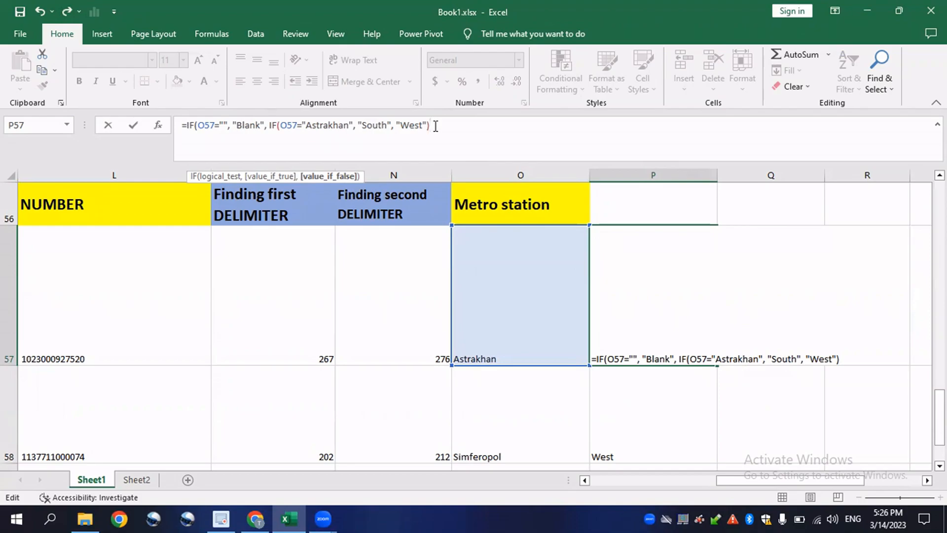
{"action": "type", "text": ")"}
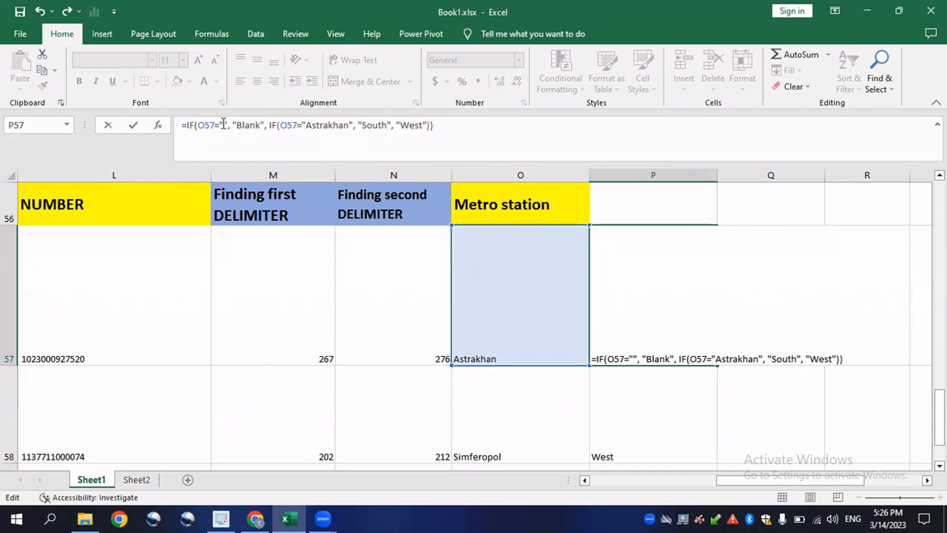
{"action": "key", "text": "Return"}
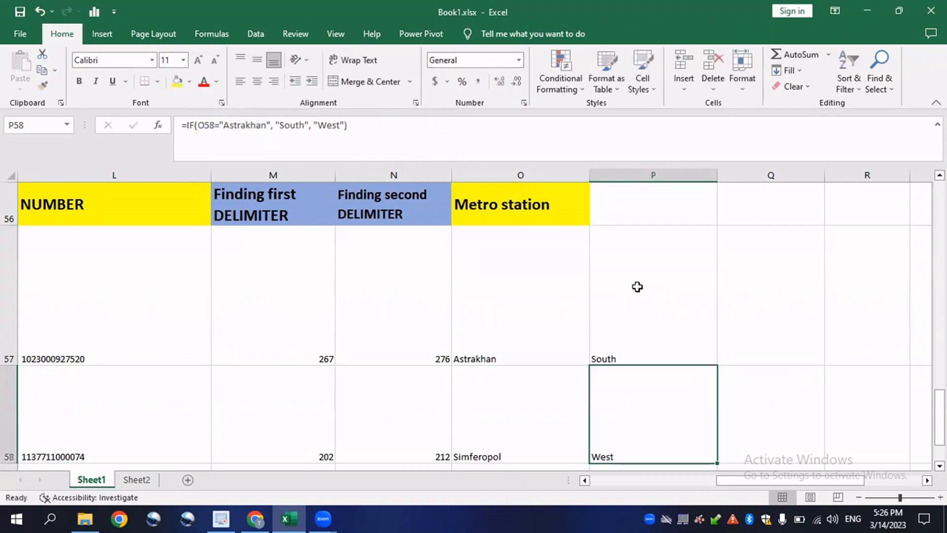
Fill the nested IF formula from P57 down to P67 and check the formula in P60
{"action": "left_click", "coordinate": [637, 287]}
{"action": "left_click_drag", "start_coordinate": [717, 365], "coordinate": [716, 422]}
{"action": "scroll", "coordinate": [546, 411], "scroll_direction": "up", "scroll_amount": 1}
{"action": "scroll", "coordinate": [546, 416], "scroll_direction": "up", "scroll_amount": 1}
{"action": "scroll", "coordinate": [591, 370], "scroll_direction": "down", "scroll_amount": 2}
{"action": "left_click", "coordinate": [640, 318]}
{"action": "left_click", "coordinate": [611, 326]}
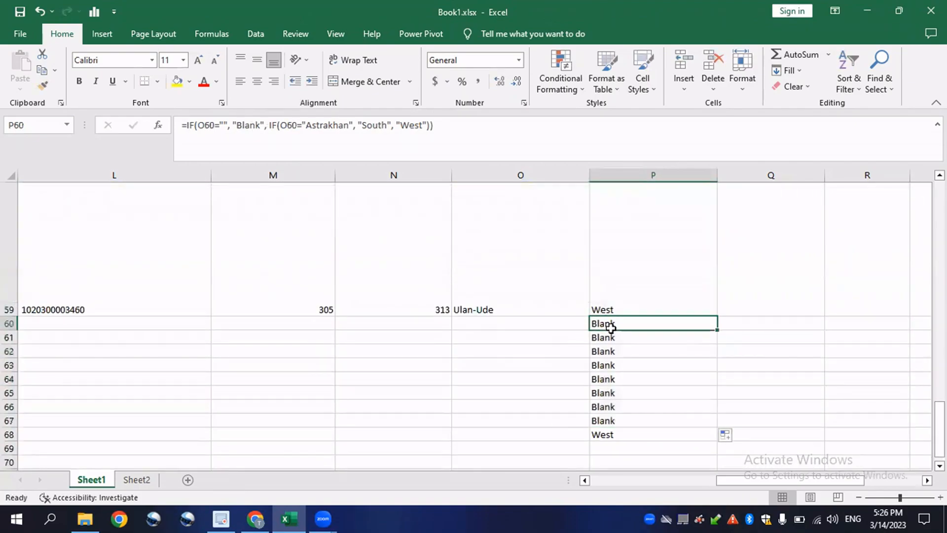
Compare the nested IF results in column P with the filled and empty station cells in column O
{"action": "left_click_drag", "start_coordinate": [386, 326], "coordinate": [502, 401]}
{"action": "left_click", "coordinate": [602, 364]}
{"action": "left_click", "coordinate": [562, 350]}
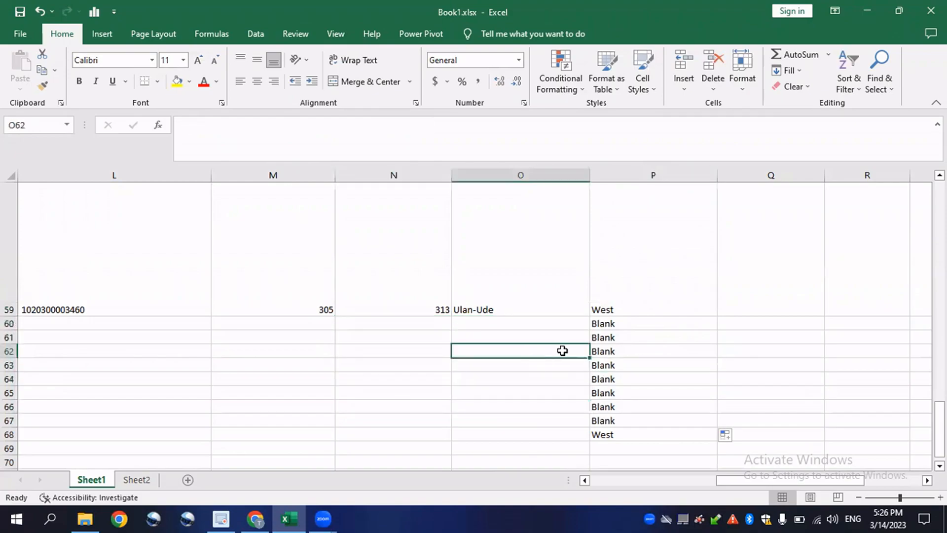
{"action": "scroll", "coordinate": [562, 351], "scroll_direction": "up", "scroll_amount": 1}
{"action": "left_click", "coordinate": [616, 338]}
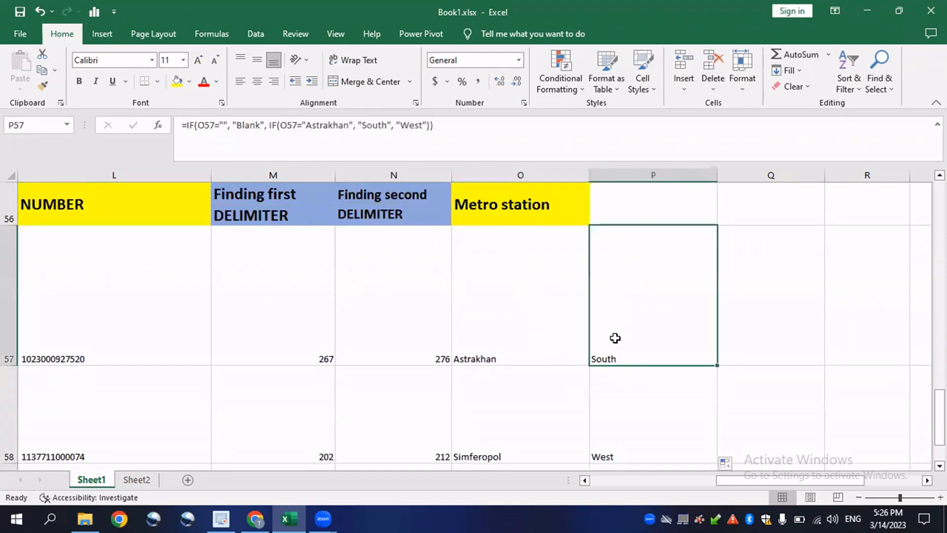
{"action": "left_click", "coordinate": [498, 336]}
{"action": "scroll", "coordinate": [501, 370], "scroll_direction": "down", "scroll_amount": 1}
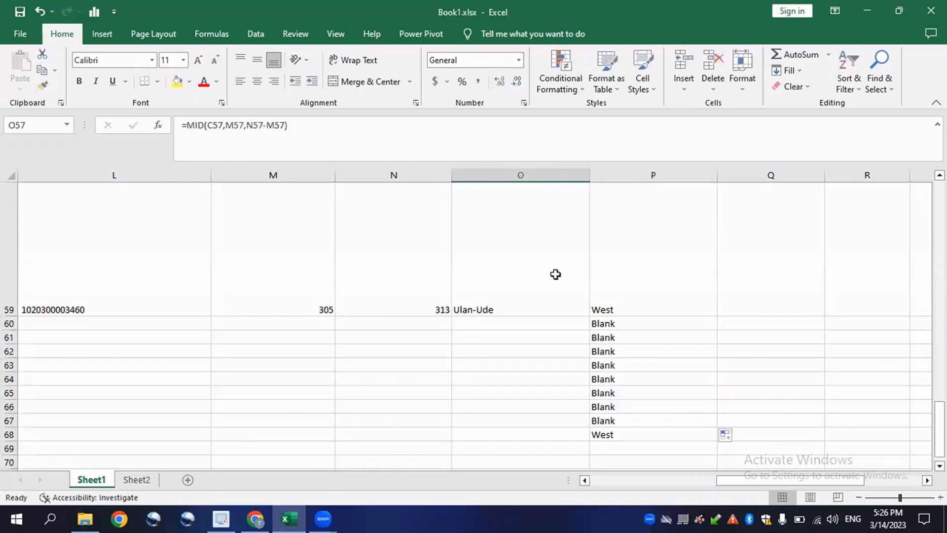
{"action": "left_click", "coordinate": [533, 292]}
{"action": "left_click", "coordinate": [531, 173]}
{"action": "left_click", "coordinate": [531, 289]}
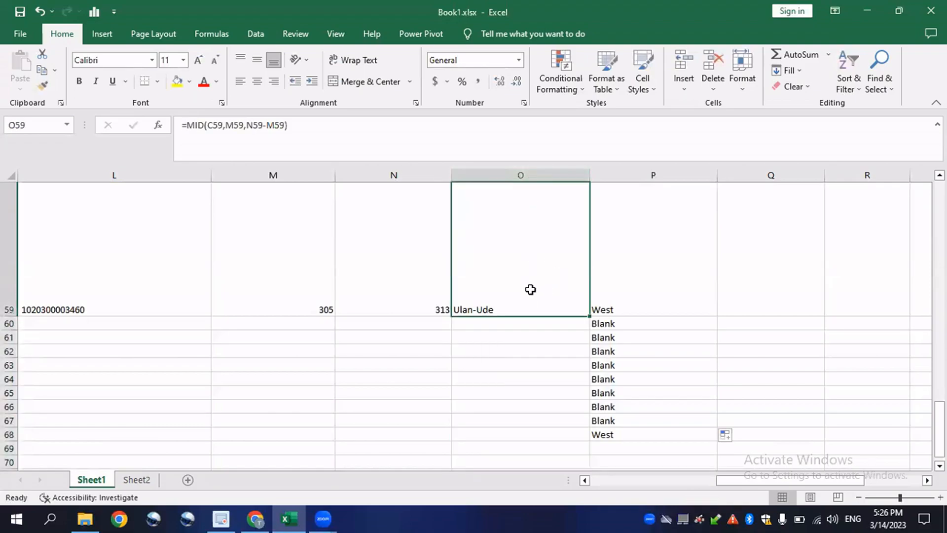
{"action": "left_click_drag", "start_coordinate": [503, 323], "coordinate": [507, 405]}
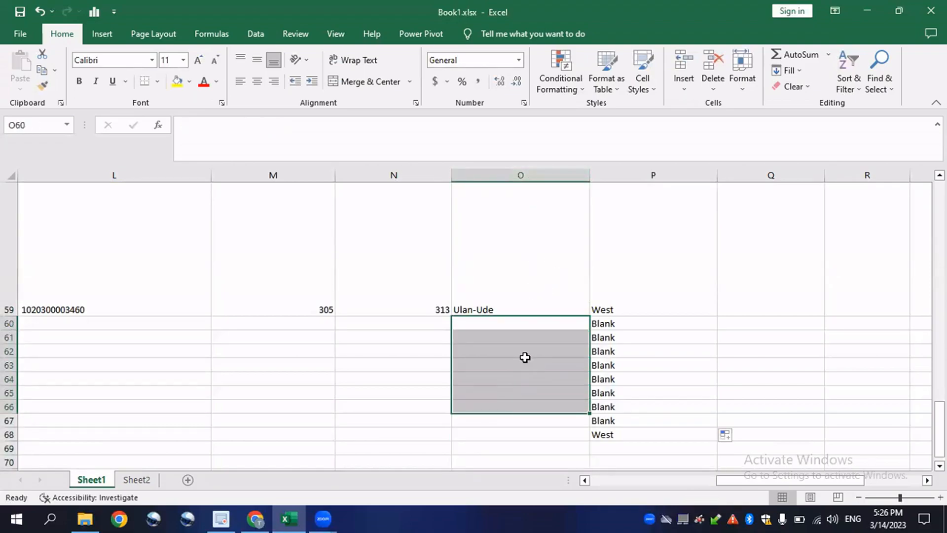
{"action": "left_click", "coordinate": [621, 326]}
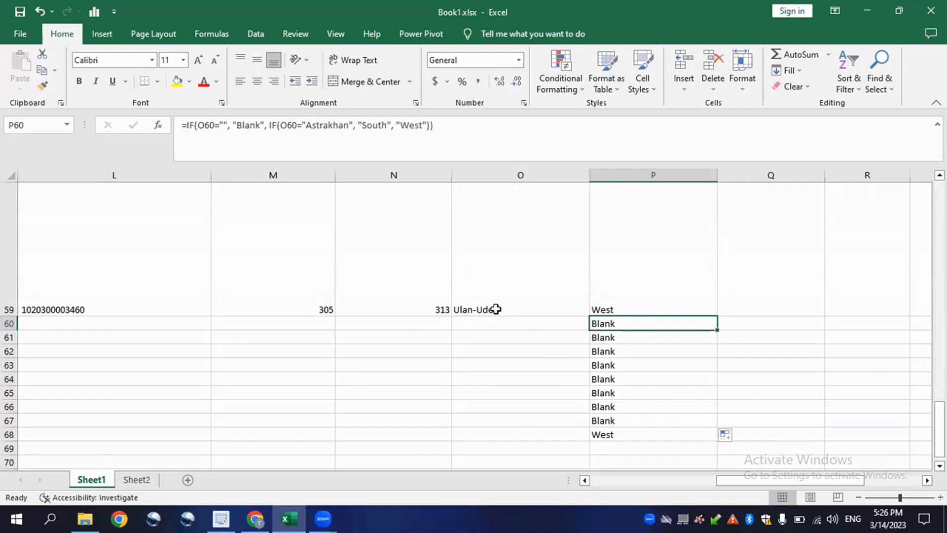
Enter 0 in cells M60 and N60, the delimiter columns of the first empty row
{"action": "left_click", "coordinate": [490, 339]}
{"action": "scroll", "coordinate": [585, 361], "scroll_direction": "up", "scroll_amount": 3}
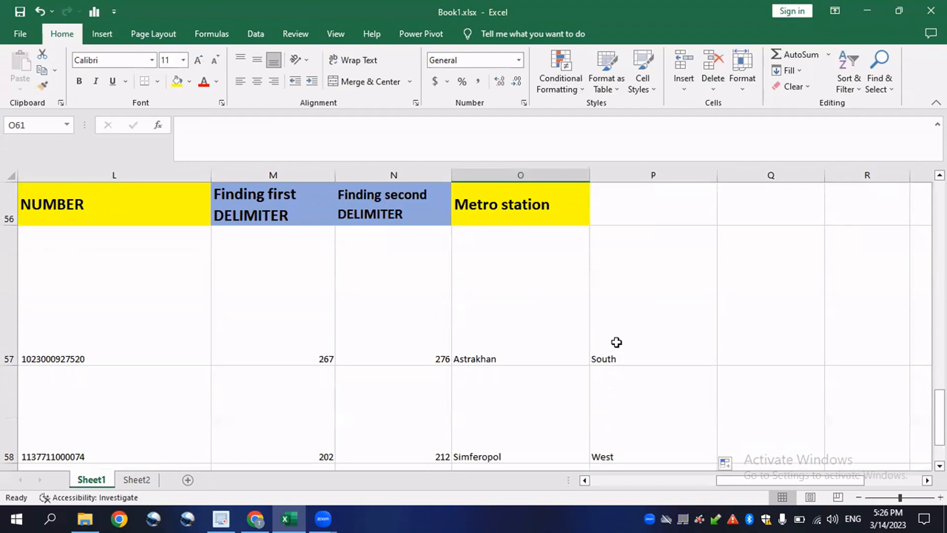
{"action": "scroll", "coordinate": [605, 370], "scroll_direction": "down", "scroll_amount": 1}
{"action": "left_click", "coordinate": [251, 338]}
{"action": "left_click", "coordinate": [269, 325]}
{"action": "type", "text": "0"}
{"action": "left_click", "coordinate": [349, 323]}
{"action": "type", "text": "0"}
Enter the formula =N60/M60 in cell O60 and check how the region formula in P60 handles it
{"action": "left_click", "coordinate": [484, 325]}
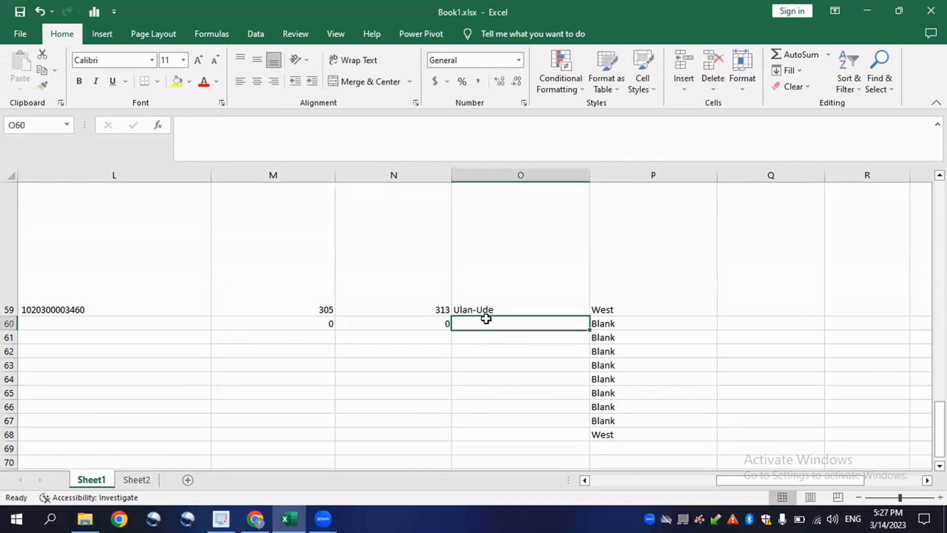
{"action": "type", "text": "="}
{"action": "key", "text": "BackSpace"}
{"action": "type", "text": "="}
{"action": "left_click", "coordinate": [438, 328]}
{"action": "type", "text": "/"}
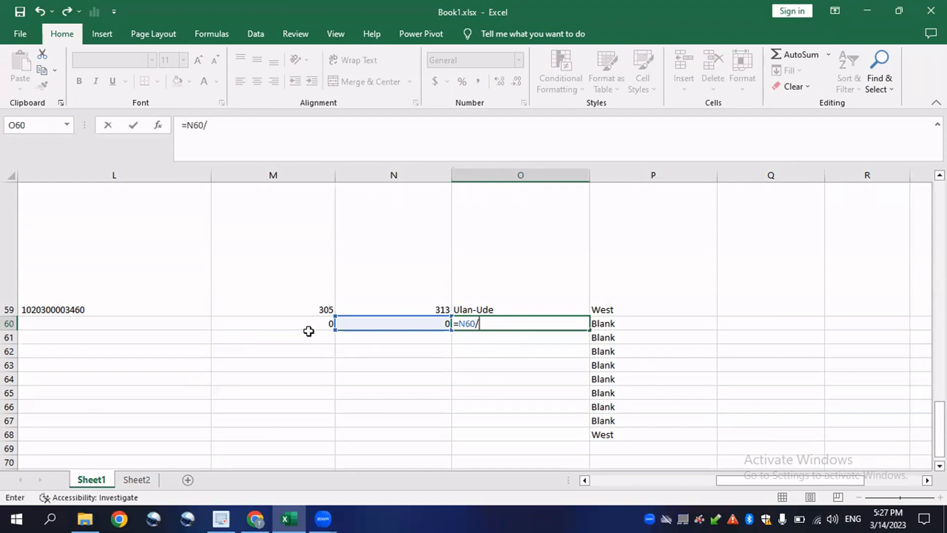
{"action": "left_click", "coordinate": [307, 322]}
{"action": "key", "text": "Return"}
{"action": "left_click", "coordinate": [560, 321]}
{"action": "left_click", "coordinate": [647, 337]}
{"action": "left_click", "coordinate": [667, 324]}
{"action": "scroll", "coordinate": [618, 377], "scroll_direction": "up", "scroll_amount": 1}
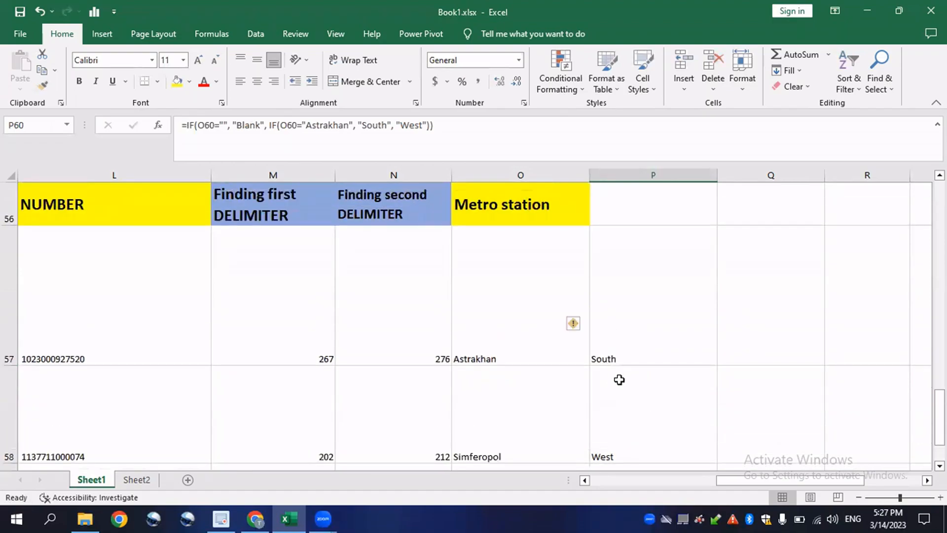
{"action": "scroll", "coordinate": [607, 376], "scroll_direction": "down", "scroll_amount": 1}
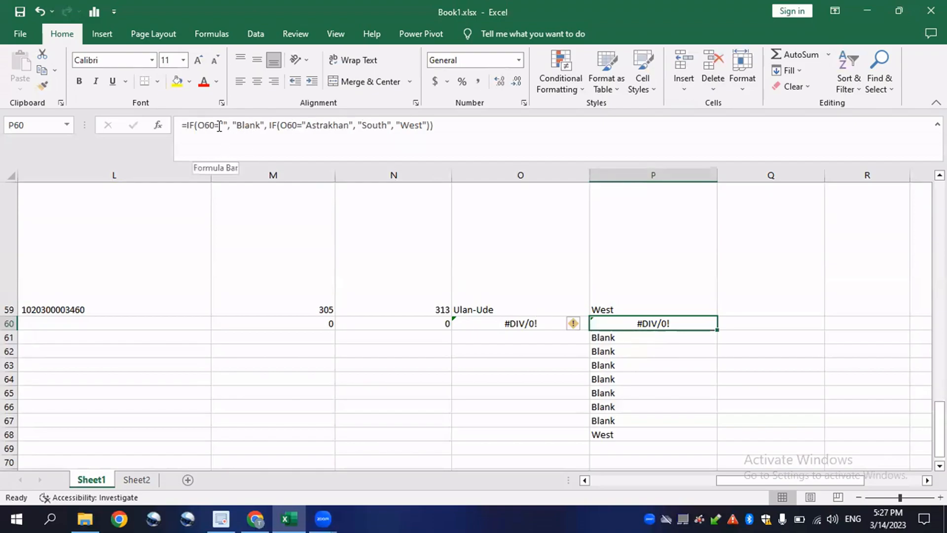
Wrap the nested IF formula in P60 in IFERROR with "Error cell" as the value if error
{"action": "left_click", "coordinate": [265, 142]}
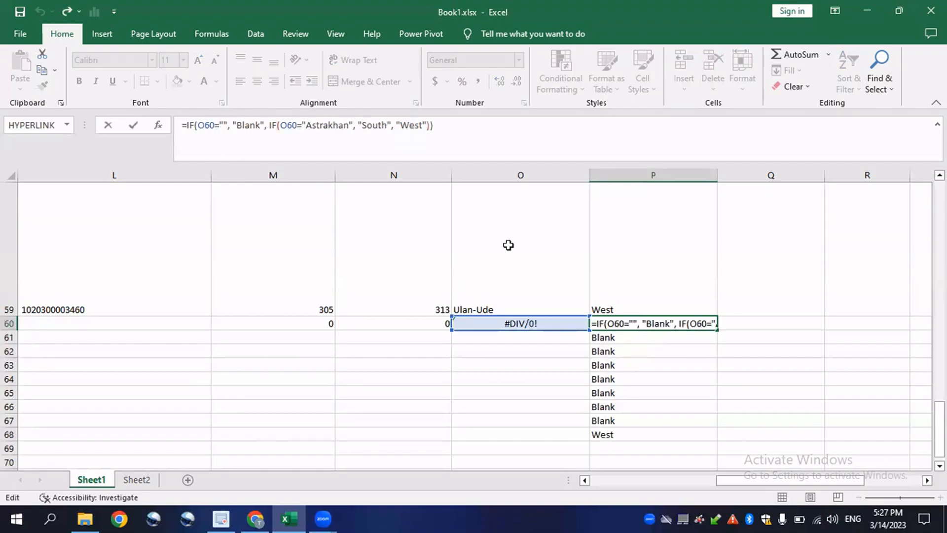
{"action": "type", "text": "I"}
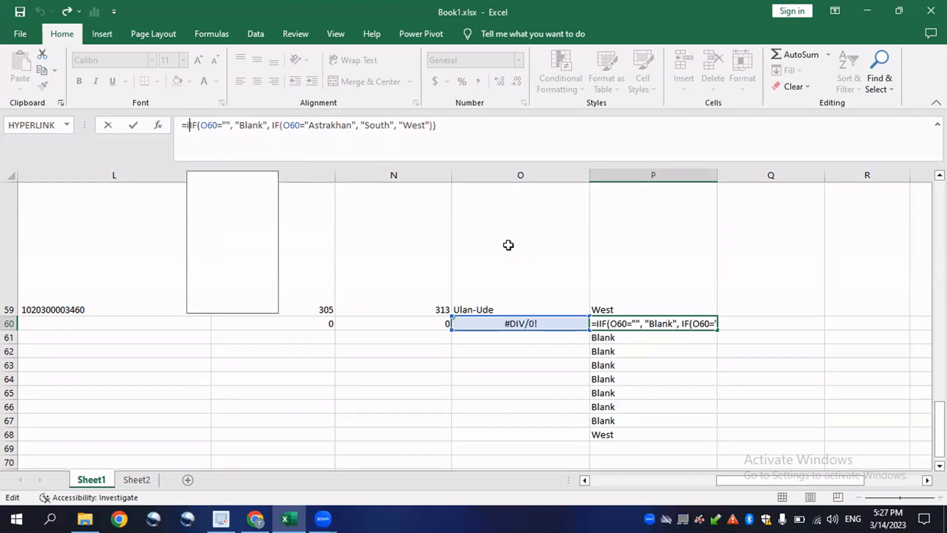
{"action": "key", "text": "BackSpace"}
{"action": "type", "text": "I"}
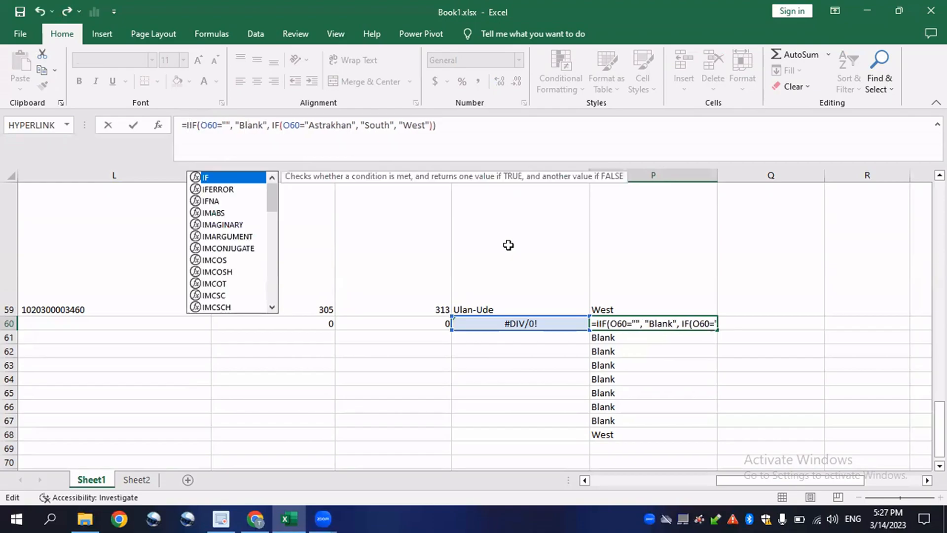
{"action": "type", "text": "FERROR("}
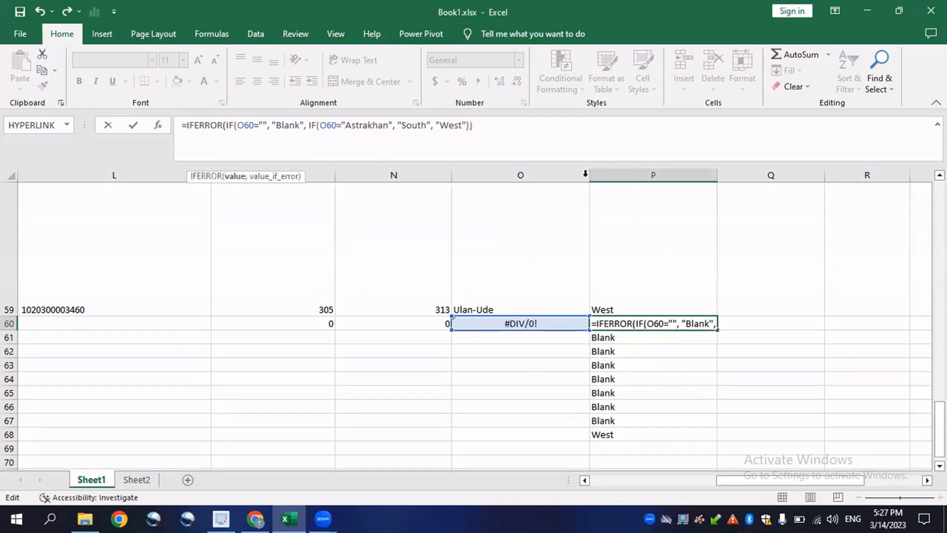
{"action": "left_click", "coordinate": [478, 125]}
{"action": "type", "text": ", \"Error"}
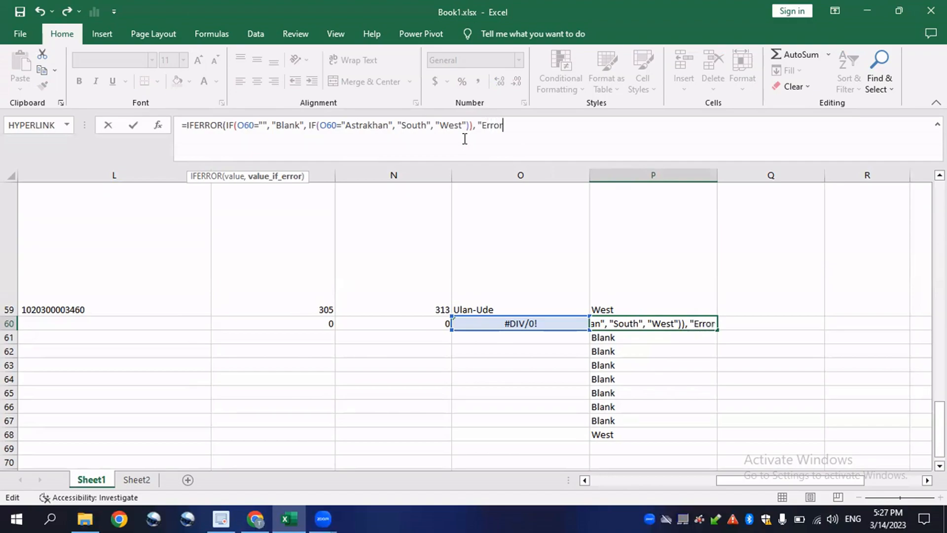
{"action": "type", "text": "cell\")"}
{"action": "key", "text": "Return"}
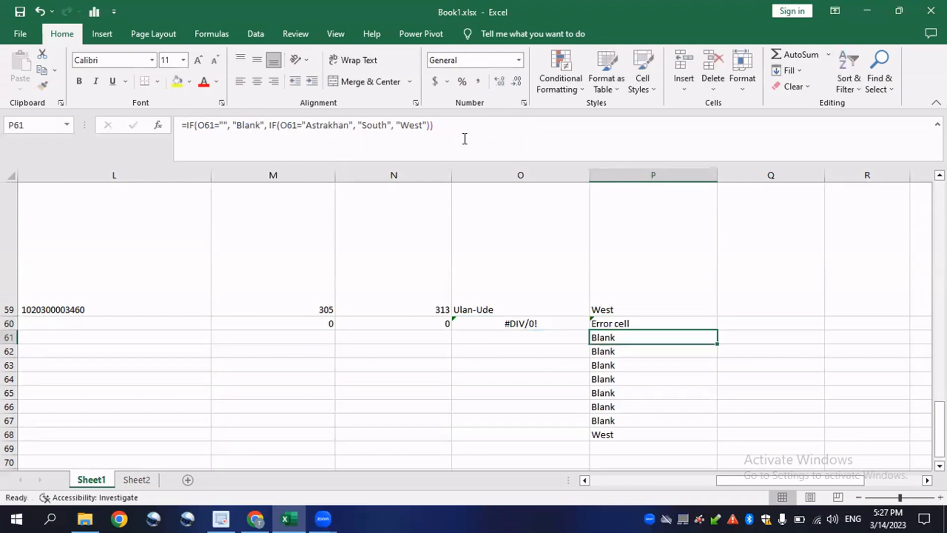
Compare the IFERROR formula in P60 with the plain nested IF formulas in the other region cells, up to P57
{"action": "left_click", "coordinate": [641, 323]}
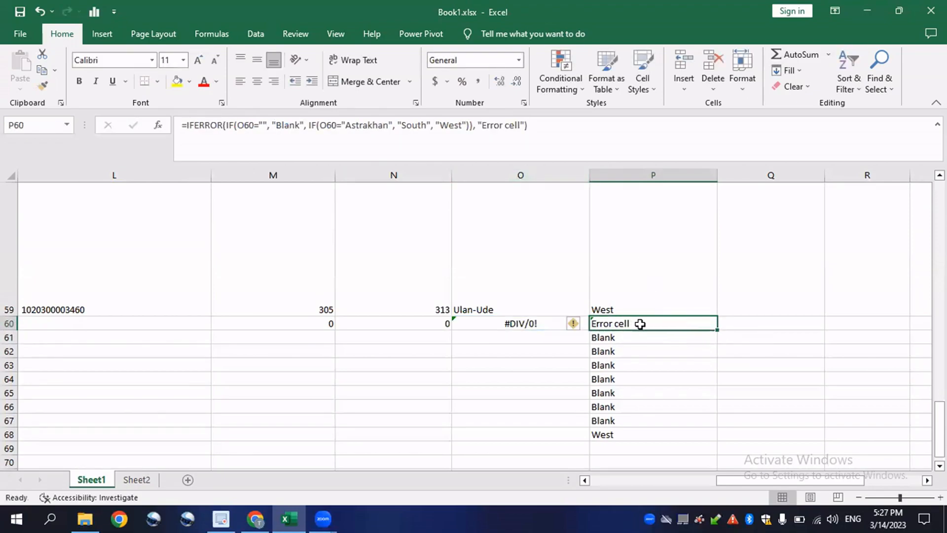
{"action": "left_click", "coordinate": [643, 350]}
{"action": "left_click", "coordinate": [642, 323]}
{"action": "scroll", "coordinate": [644, 338], "scroll_direction": "up", "scroll_amount": 1}
{"action": "scroll", "coordinate": [644, 338], "scroll_direction": "up", "scroll_amount": 2}
{"action": "left_click", "coordinate": [642, 407]}
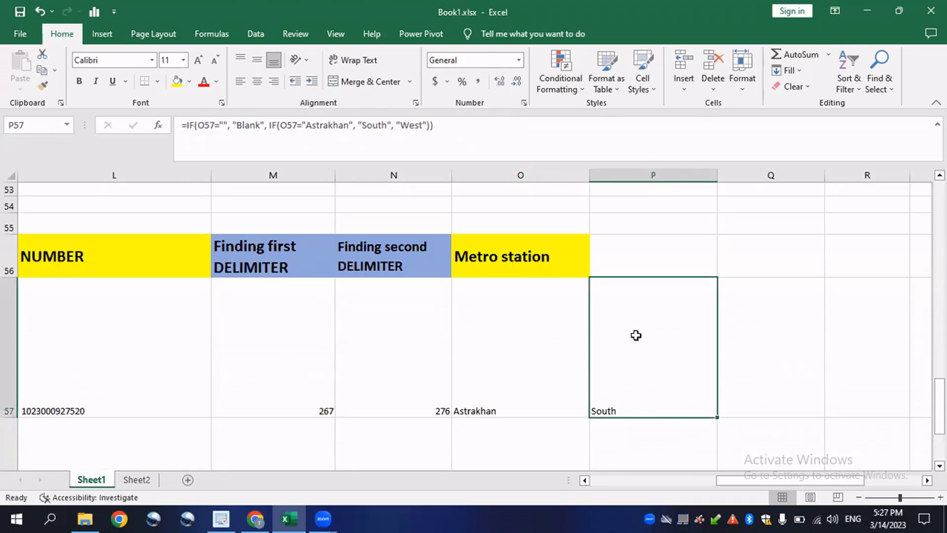
{"action": "scroll", "coordinate": [670, 374], "scroll_direction": "down", "scroll_amount": 2}
{"action": "scroll", "coordinate": [661, 368], "scroll_direction": "up", "scroll_amount": 2}
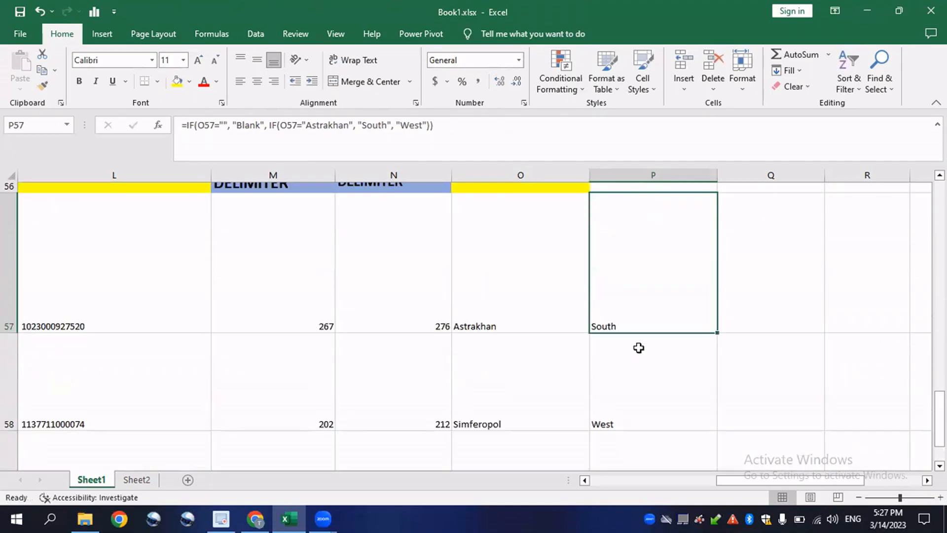
Change the P57 formula to =IFERROR(IF(O57="", "Blank", IF(O57="Astrakhan", "South", "West")), "Error")
{"action": "double_click", "coordinate": [649, 323]}
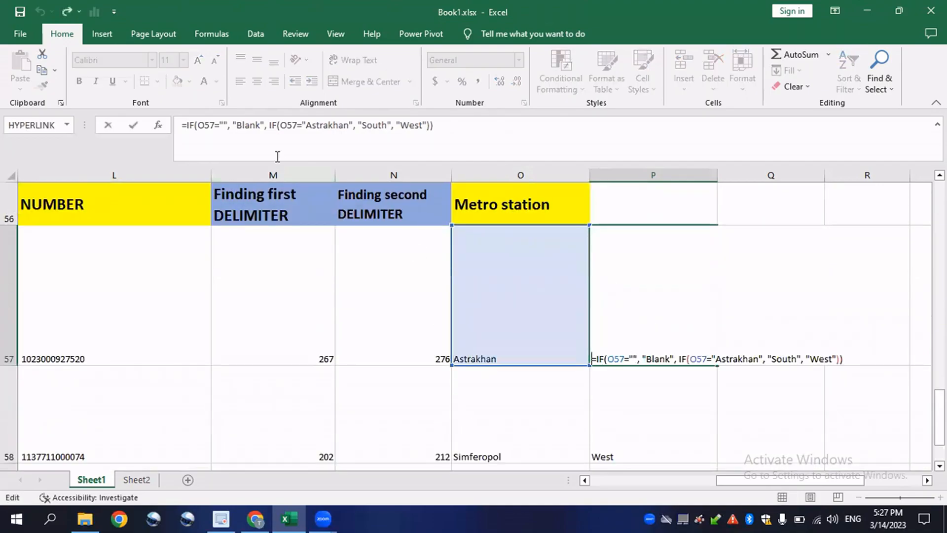
{"action": "left_click", "coordinate": [190, 127]}
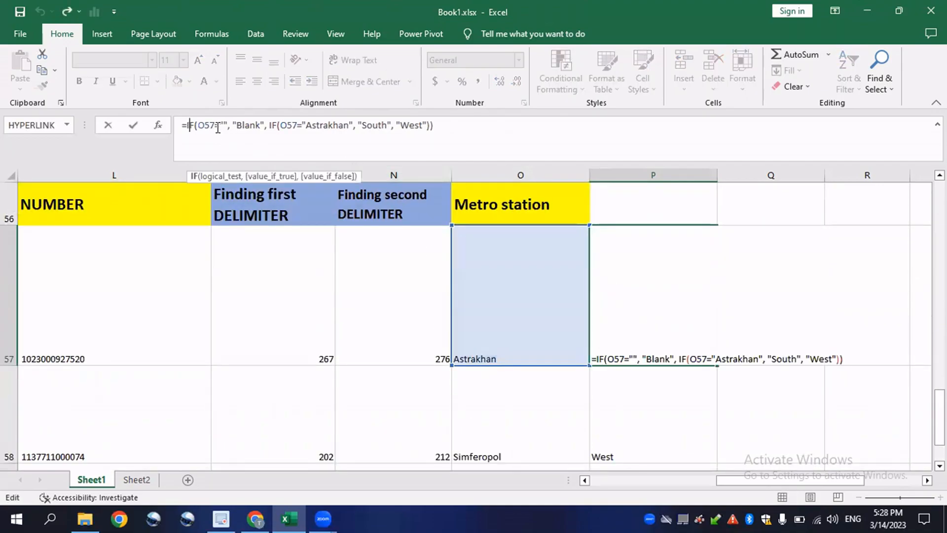
{"action": "left_click", "coordinate": [187, 123]}
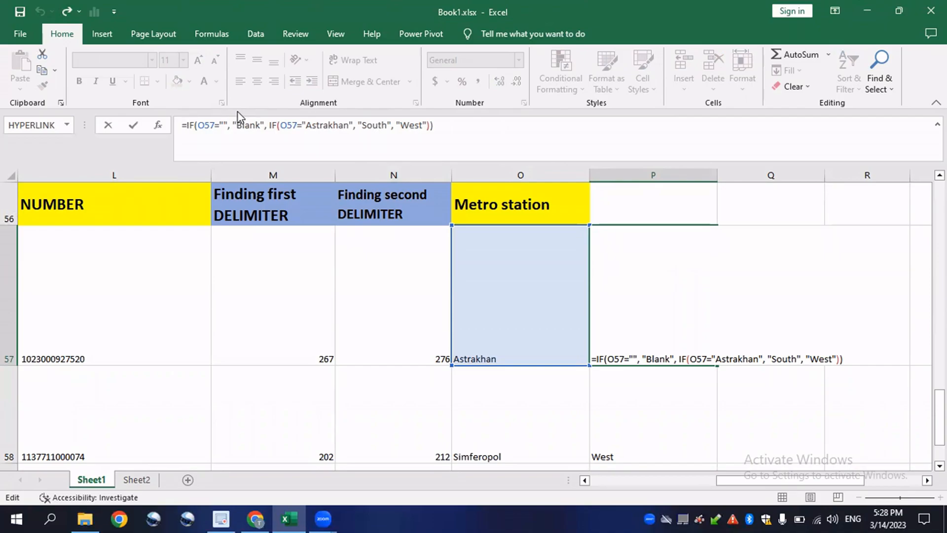
{"action": "type", "text": "if"}
{"action": "key", "text": "BackSpace"}
{"action": "key", "text": "BackSpace"}
{"action": "type", "text": "IF"}
{"action": "type", "text": "ERROR"}
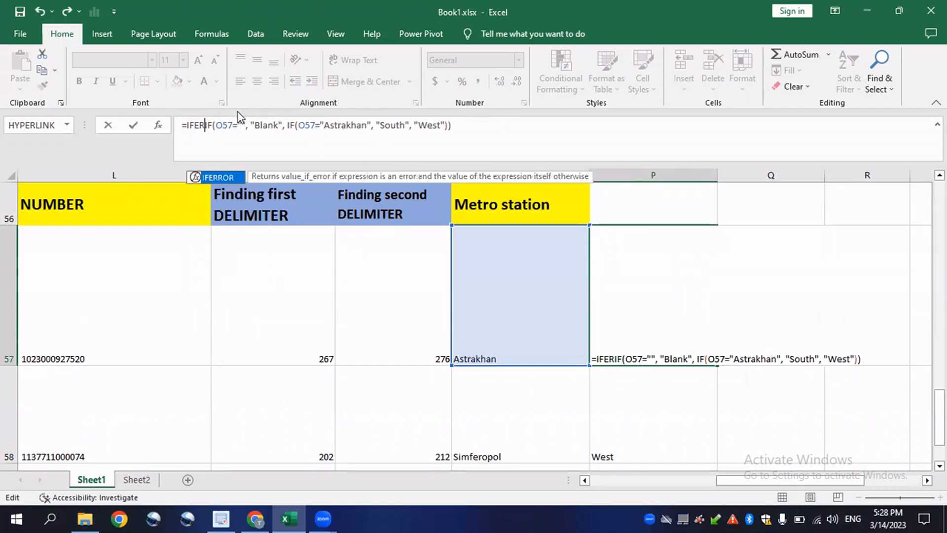
{"action": "type", "text": "("}
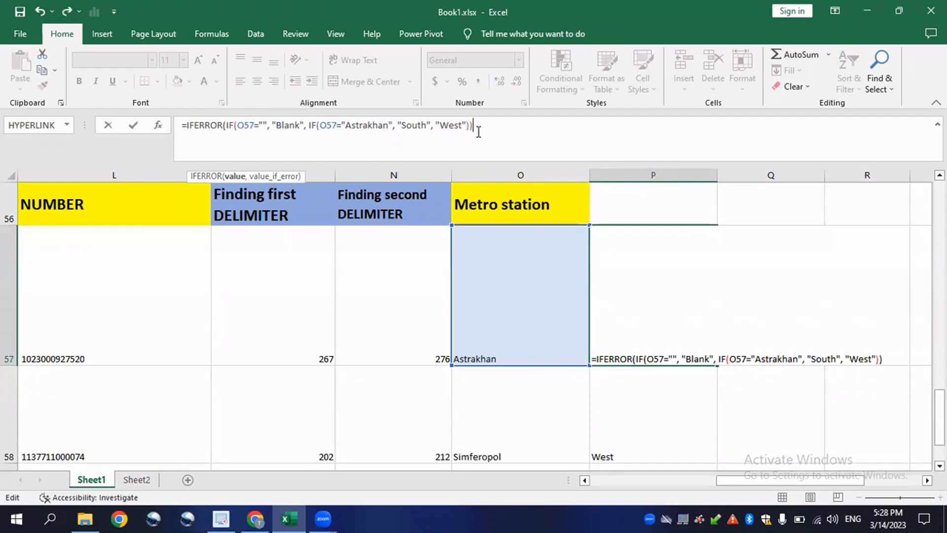
{"action": "type", "text": ","}
{"action": "type", "text": "rror\""}
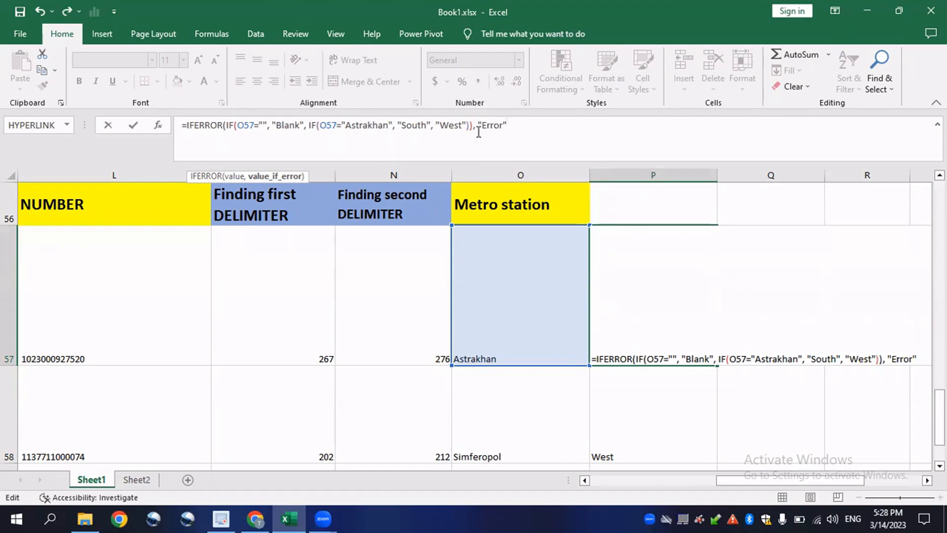
{"action": "key", "text": "Return"}
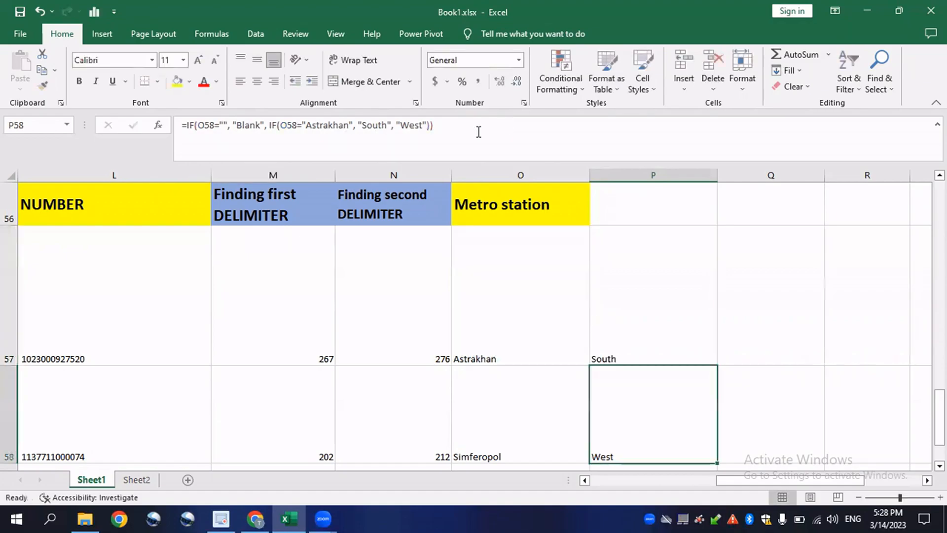
Fill the IFERROR formula from P57 down to P67 and check the copied formula in P60
{"action": "left_click", "coordinate": [672, 288]}
{"action": "left_click_drag", "start_coordinate": [718, 366], "coordinate": [690, 425]}
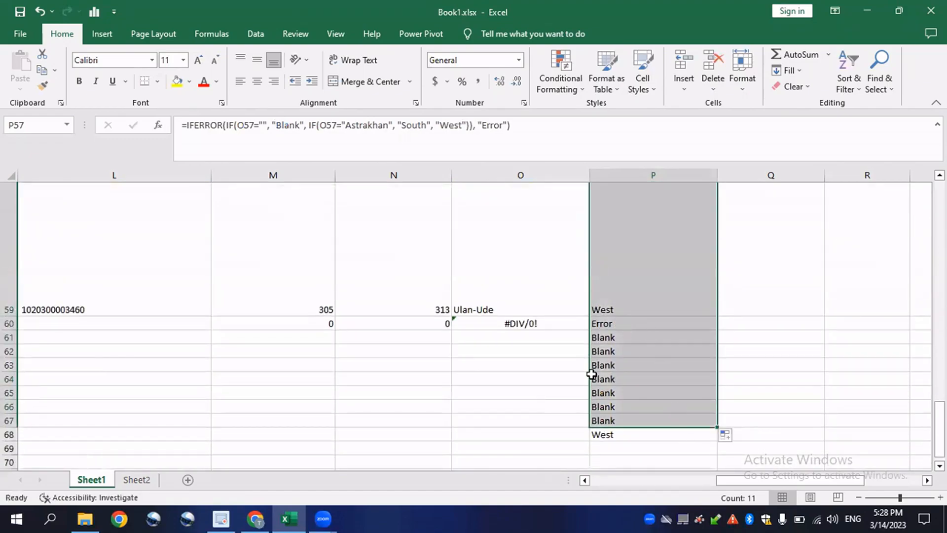
{"action": "left_click", "coordinate": [623, 324]}
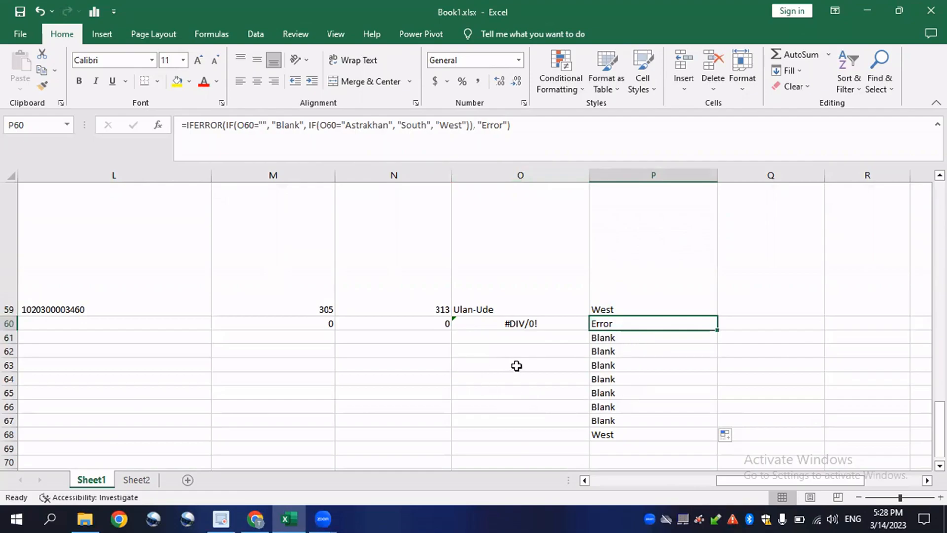
{"action": "left_click", "coordinate": [296, 365]}
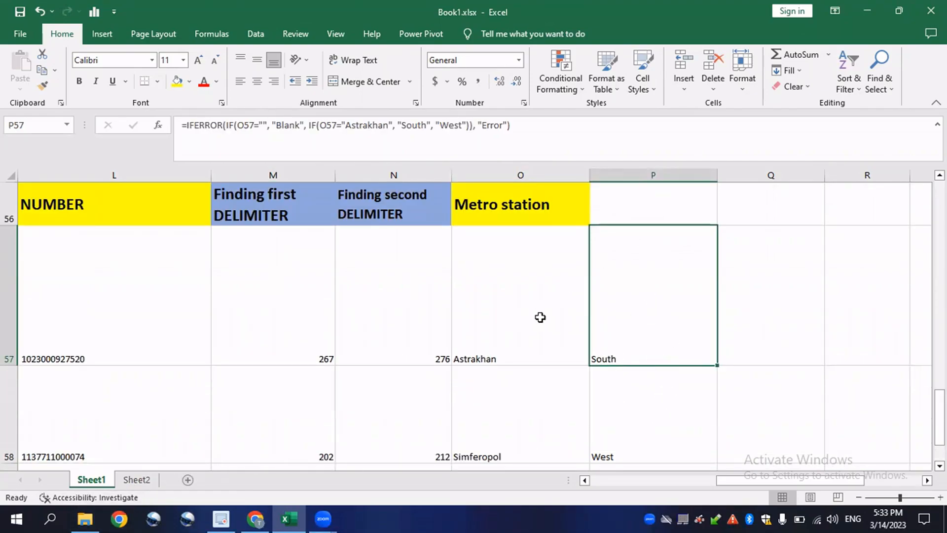
Start an IF formula with =IF( in cell A4 of Sheet2
{"action": "scroll", "coordinate": [572, 314], "scroll_direction": "down", "scroll_amount": 1}
{"action": "left_click", "coordinate": [136, 480]}
{"action": "left_click", "coordinate": [138, 265]}
{"action": "left_click", "coordinate": [136, 226]}
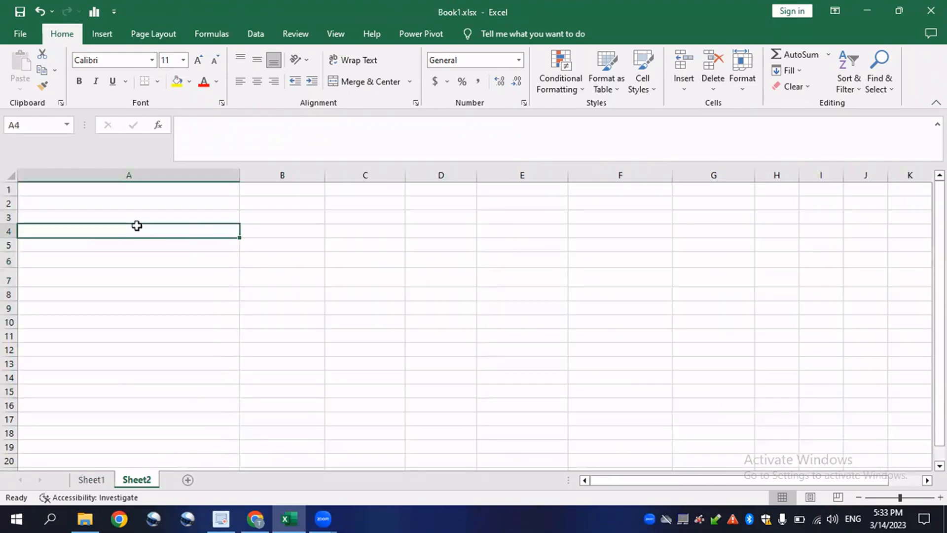
{"action": "type", "text": "=IF"}
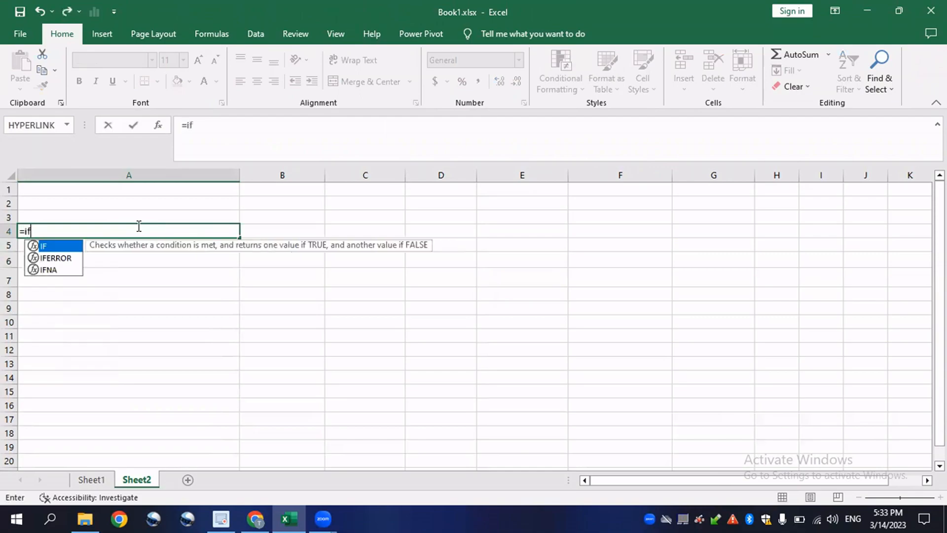
{"action": "key", "text": "BackSpace"}
{"action": "key", "text": "BackSpace"}
{"action": "type", "text": "IF("}
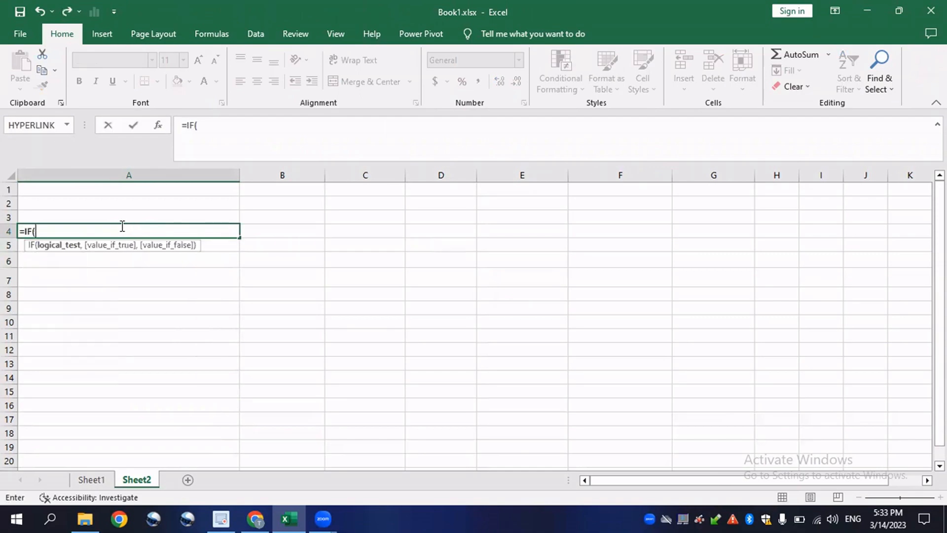
Reference the Astrakhan station cell O57 on Sheet1 in the IF formula's logical test and review the cross-sheet reference
{"action": "left_click", "coordinate": [90, 481]}
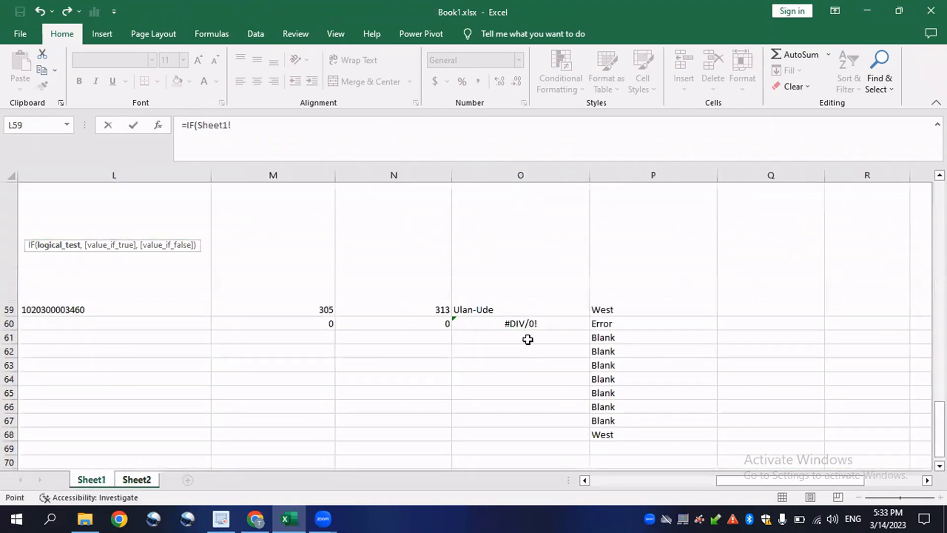
{"action": "scroll", "coordinate": [528, 341], "scroll_direction": "up", "scroll_amount": 2}
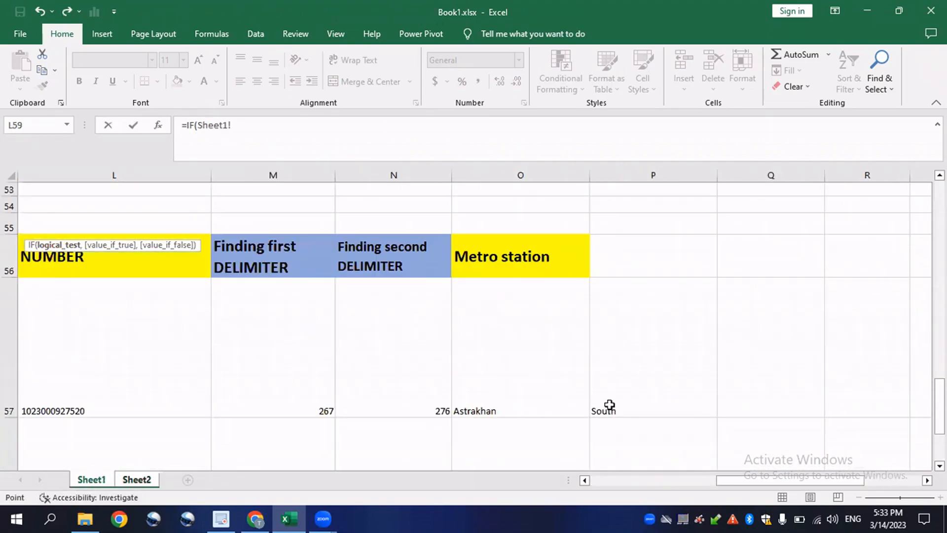
{"action": "left_click", "coordinate": [487, 400]}
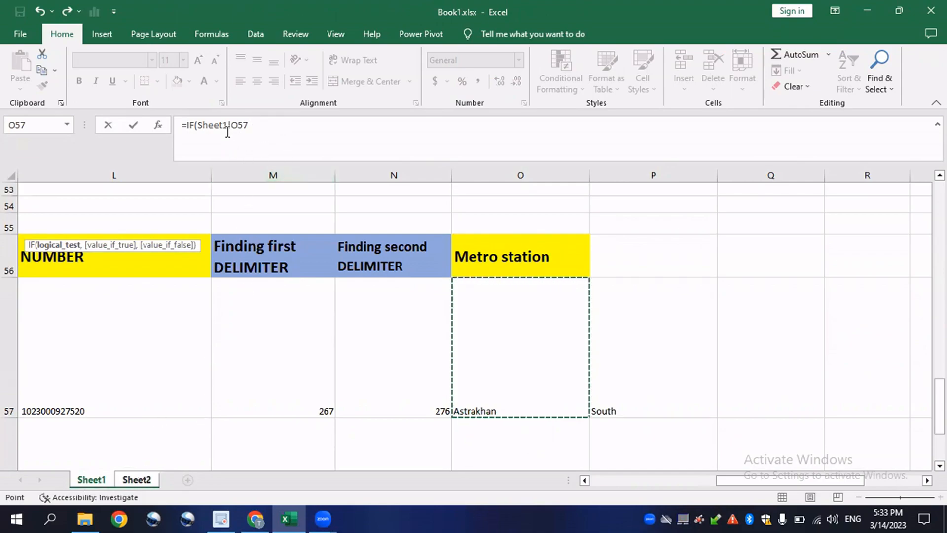
{"action": "left_click_drag", "start_coordinate": [248, 125], "coordinate": [182, 125]}
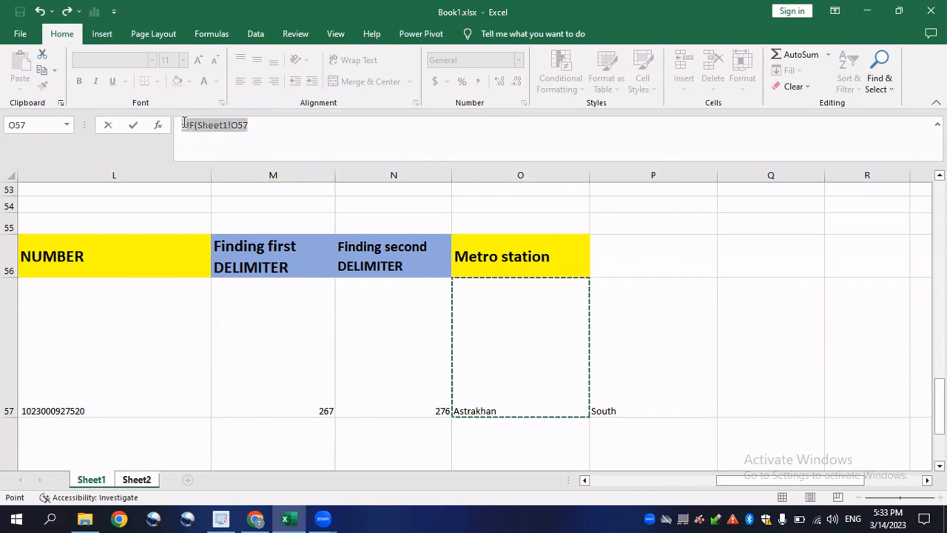
{"action": "left_click", "coordinate": [246, 125]}
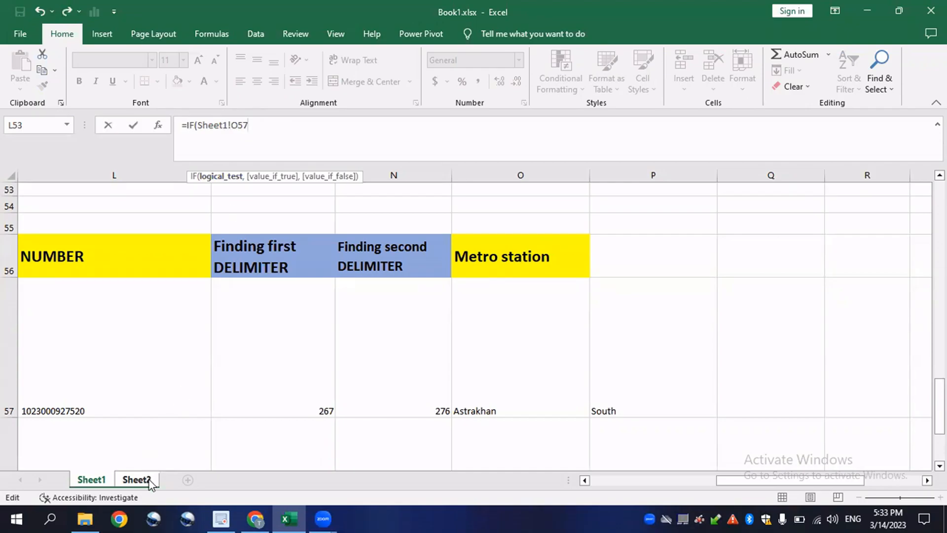
Return to Sheet2 and complete the A4 formula as =IF(Sheet1!O57="Astrakhan", "Yes", "No")
{"action": "left_click", "coordinate": [136, 479]}
{"action": "key", "text": "Return"}
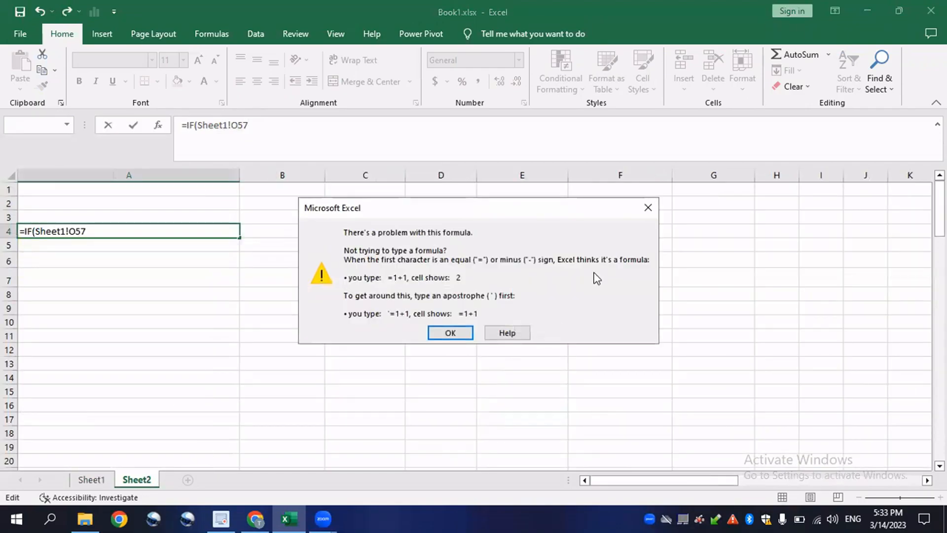
{"action": "left_click", "coordinate": [641, 208]}
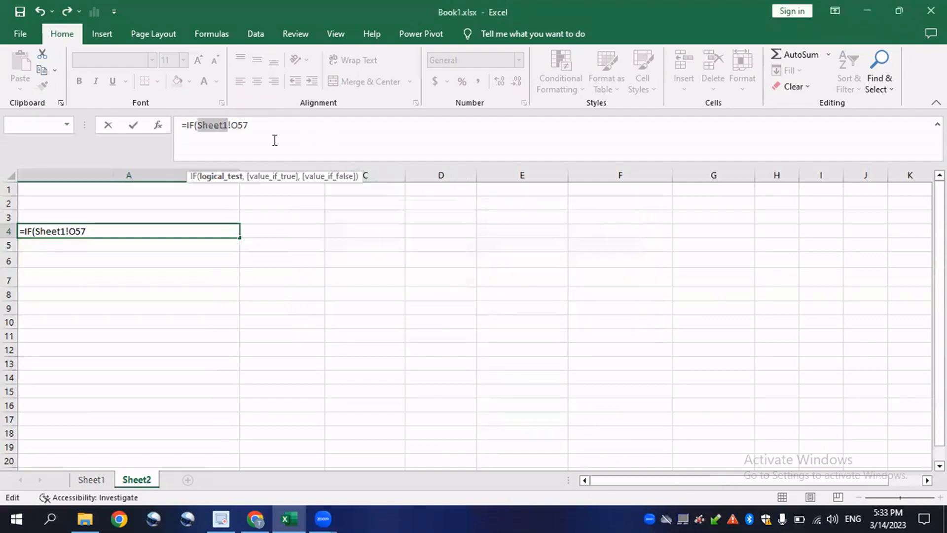
{"action": "left_click", "coordinate": [152, 230]}
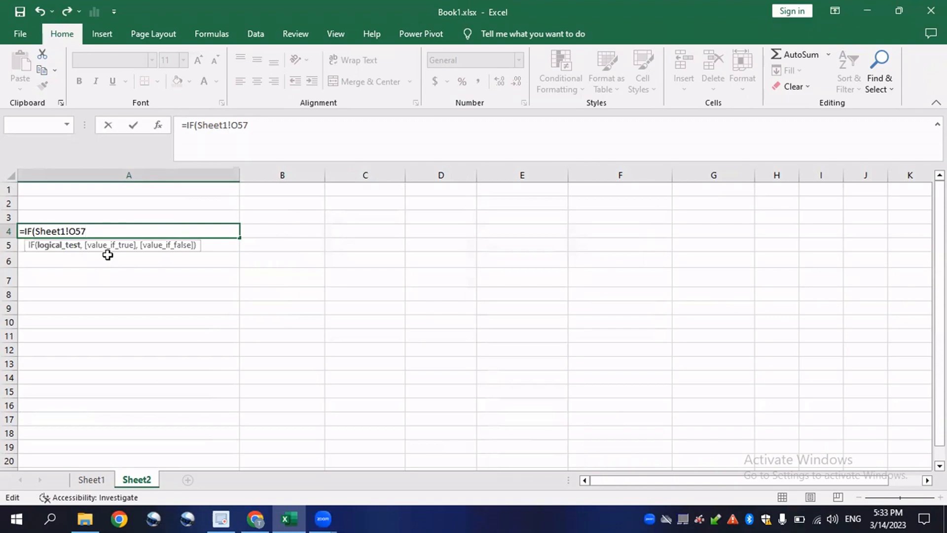
{"action": "type", "text": ","}
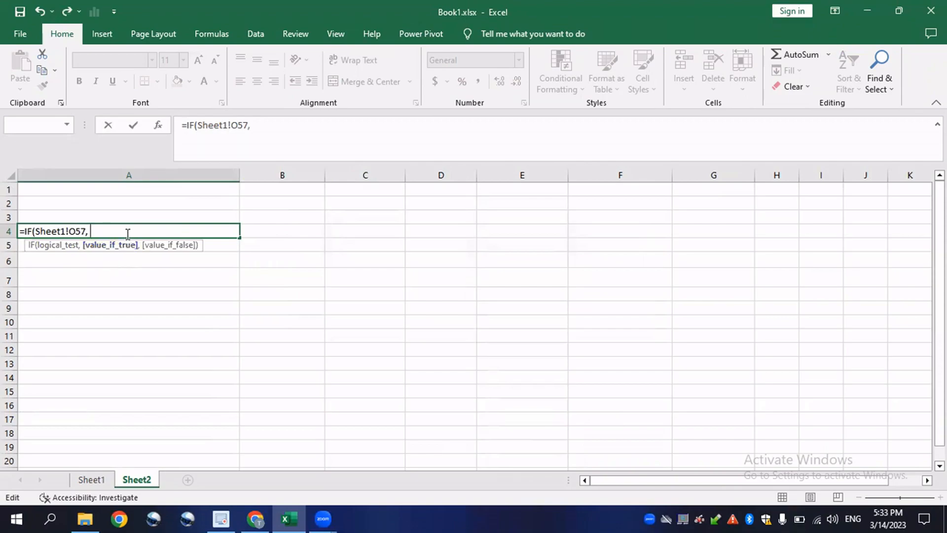
{"action": "key", "text": "BackSpace"}
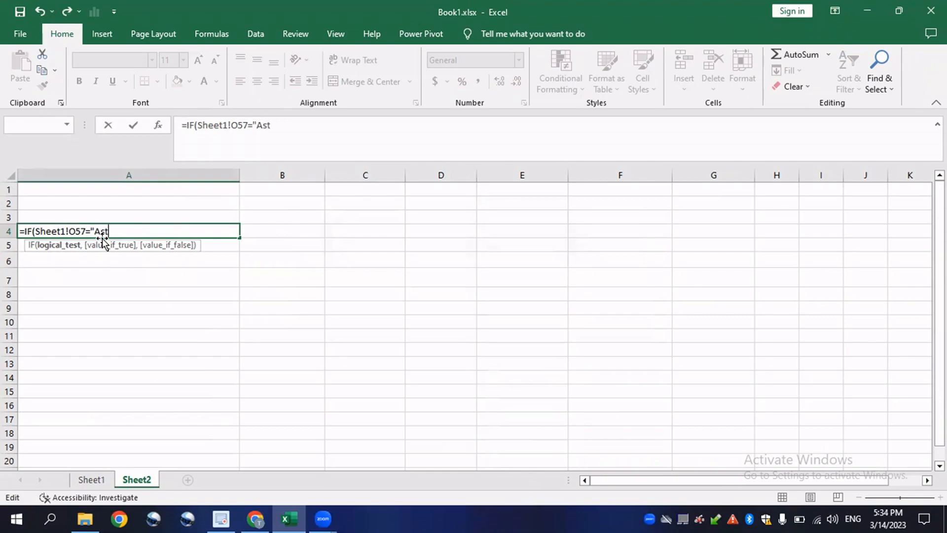
{"action": "type", "text": "=\"Astrakhan\","}
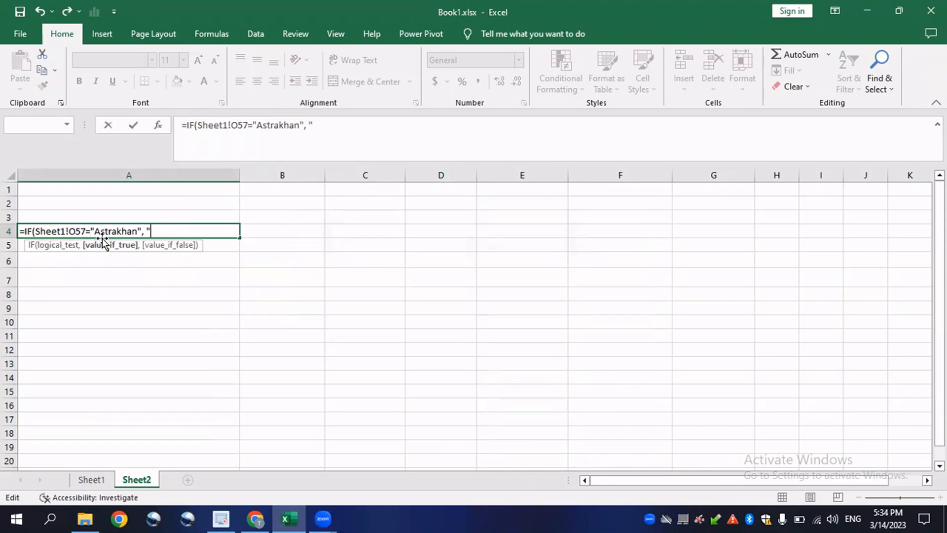
{"action": "type", "text": " \"Yes\", \""}
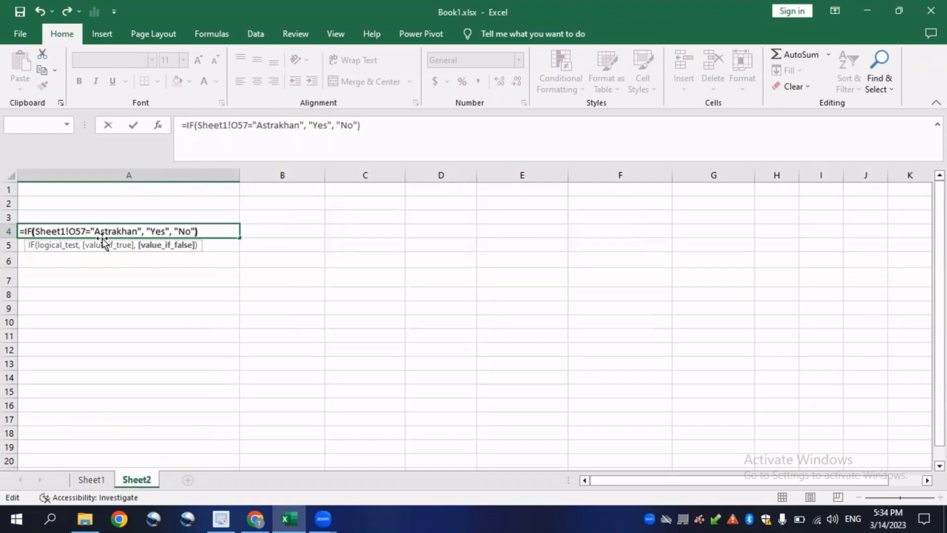
{"action": "type", "text": "No\")"}
{"action": "key", "text": "Return"}
{"action": "left_click", "coordinate": [95, 229]}
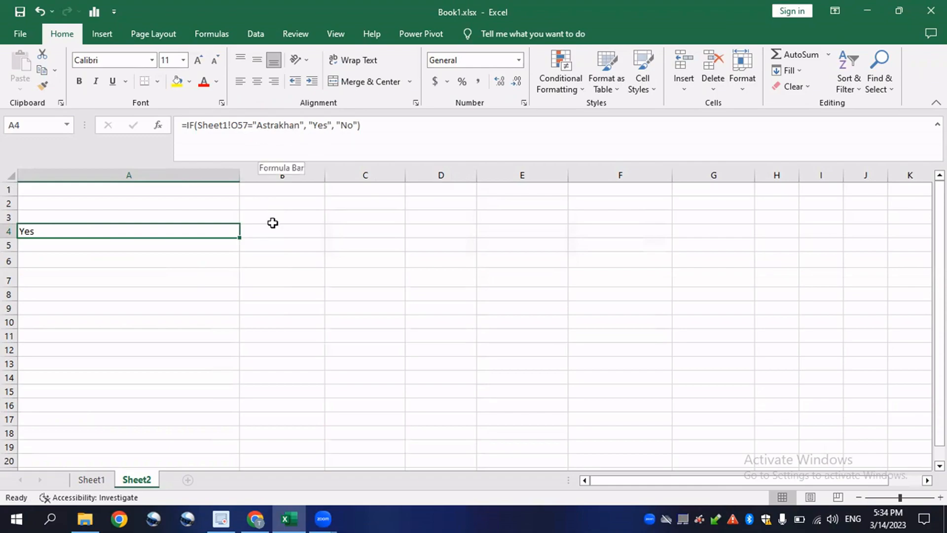
Fill the IF formula from A4 down to A6 on Sheet2 and compare the results with the metro stations on Sheet1
{"action": "left_click_drag", "start_coordinate": [239, 240], "coordinate": [242, 260]}
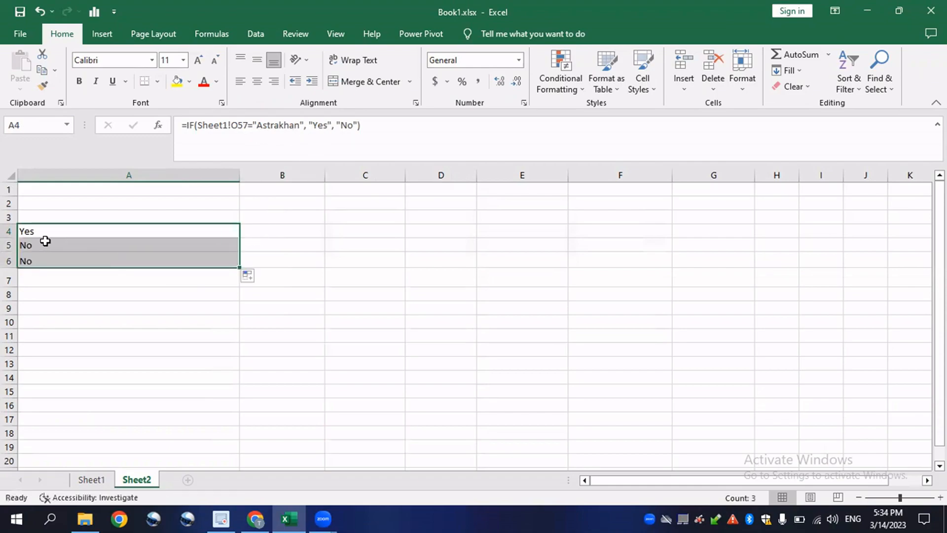
{"action": "left_click", "coordinate": [94, 480]}
{"action": "left_click", "coordinate": [537, 393]}
{"action": "scroll", "coordinate": [537, 394], "scroll_direction": "down", "scroll_amount": 1}
{"action": "left_click", "coordinate": [136, 480]}
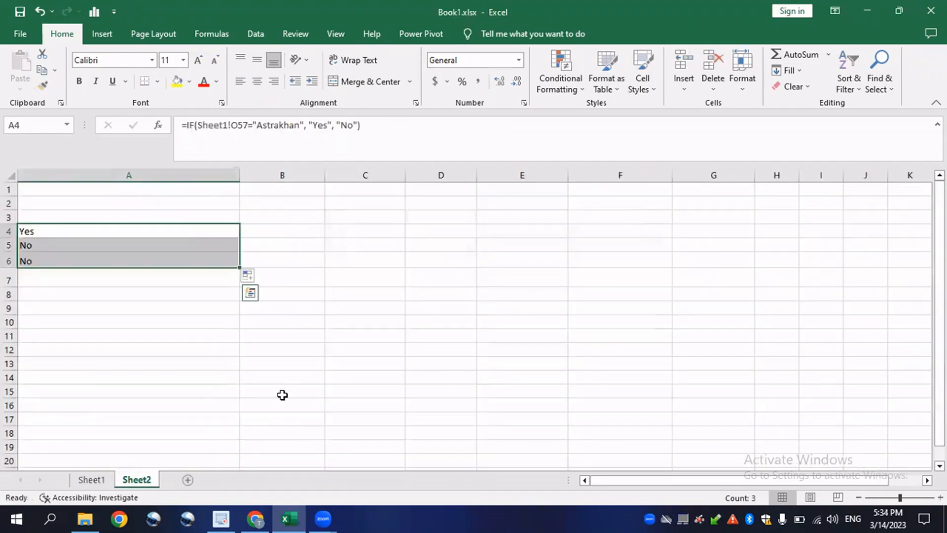
{"action": "left_click", "coordinate": [348, 265]}
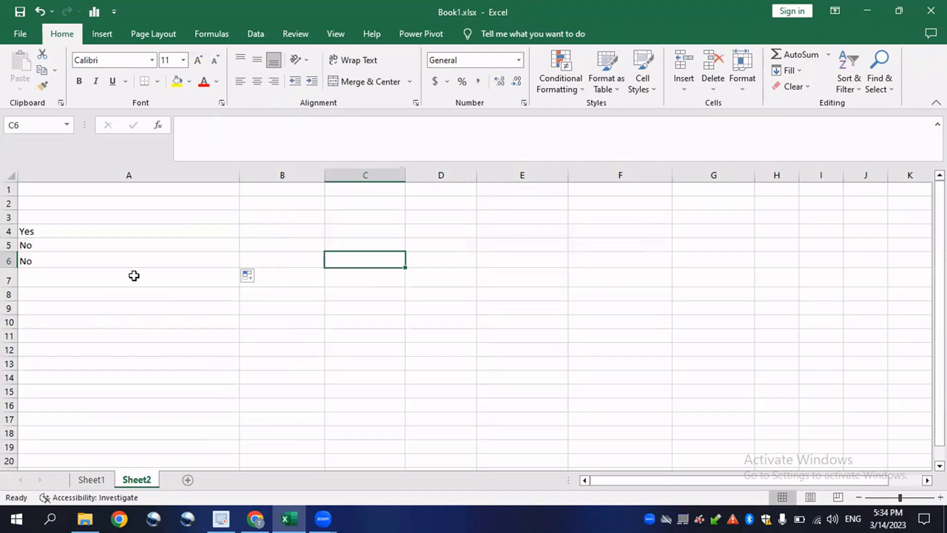
{"action": "left_click", "coordinate": [103, 294]}
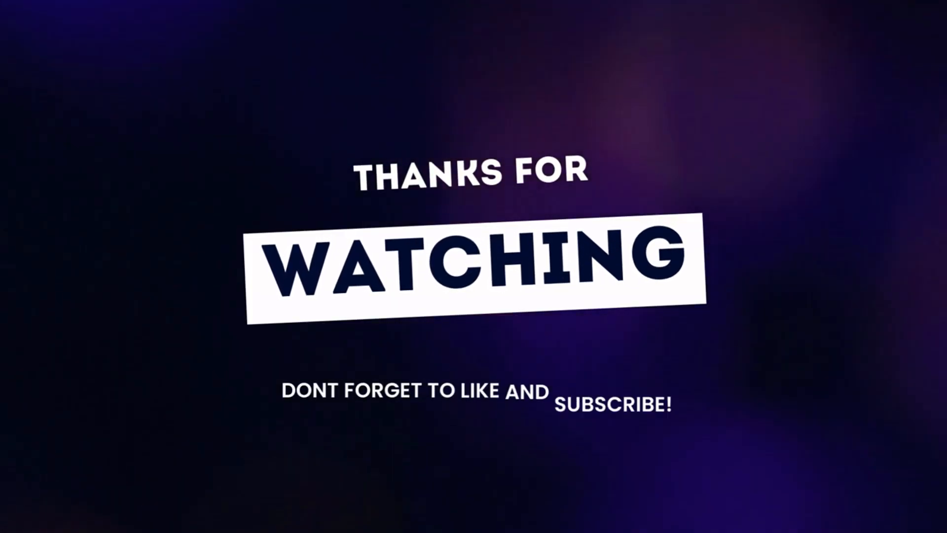